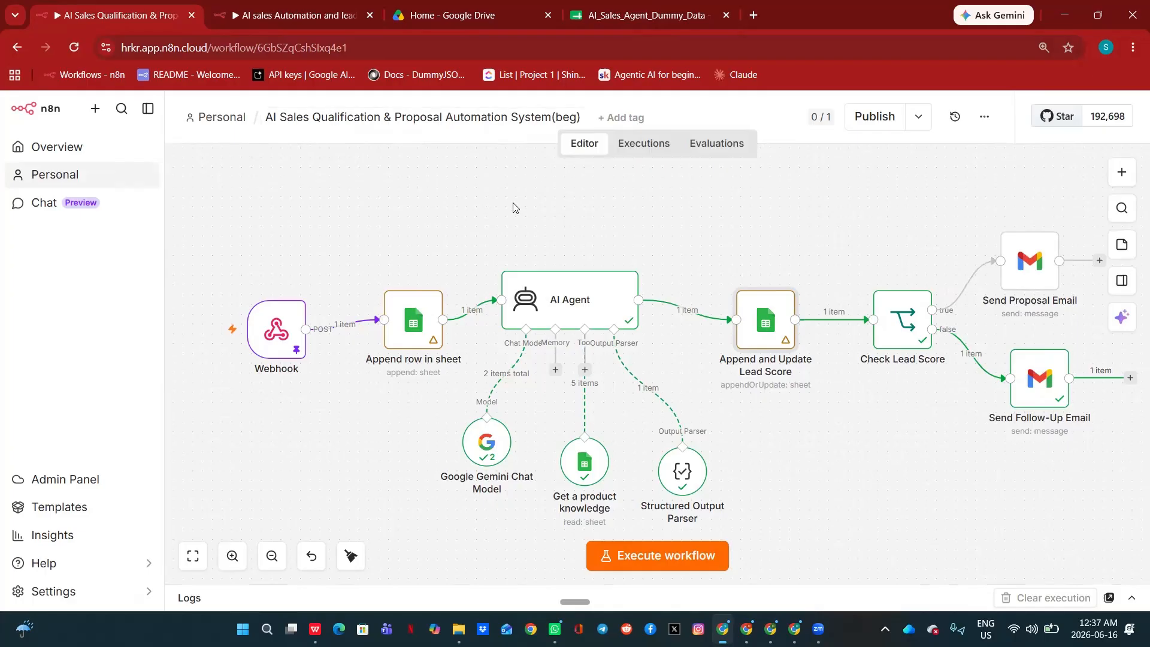
Step: In the empty "AI sales Automation and lead score Agent 1" workflow, add a Webhook trigger and set its HTTP method to POST
left_click(336, 18)
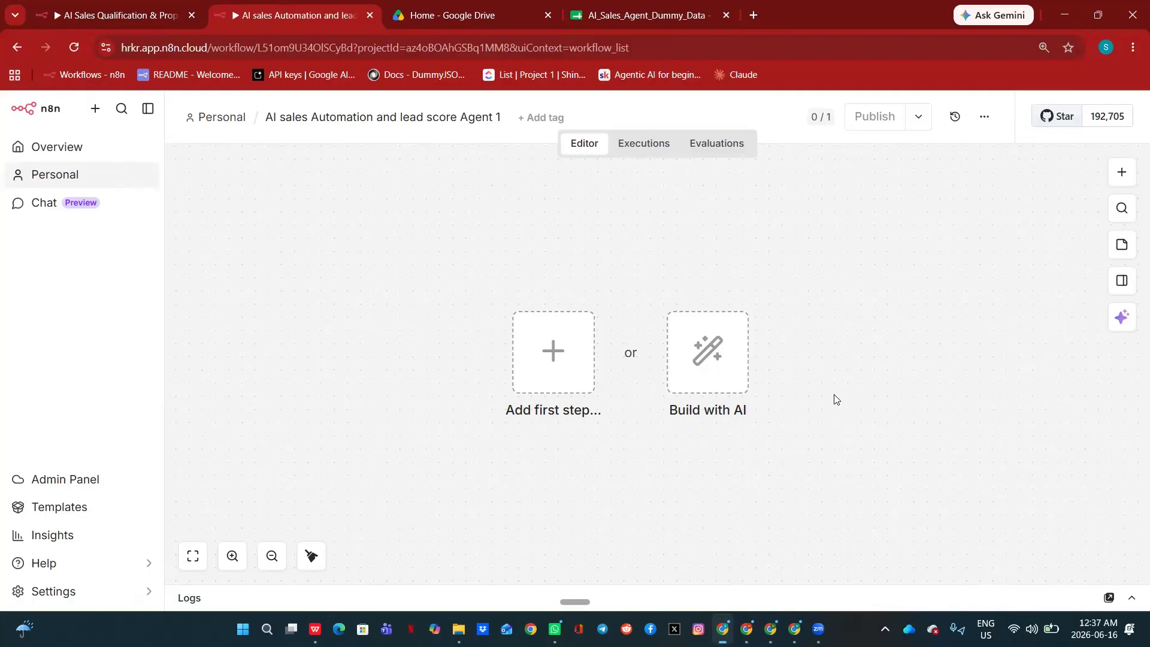
left_click(555, 372)
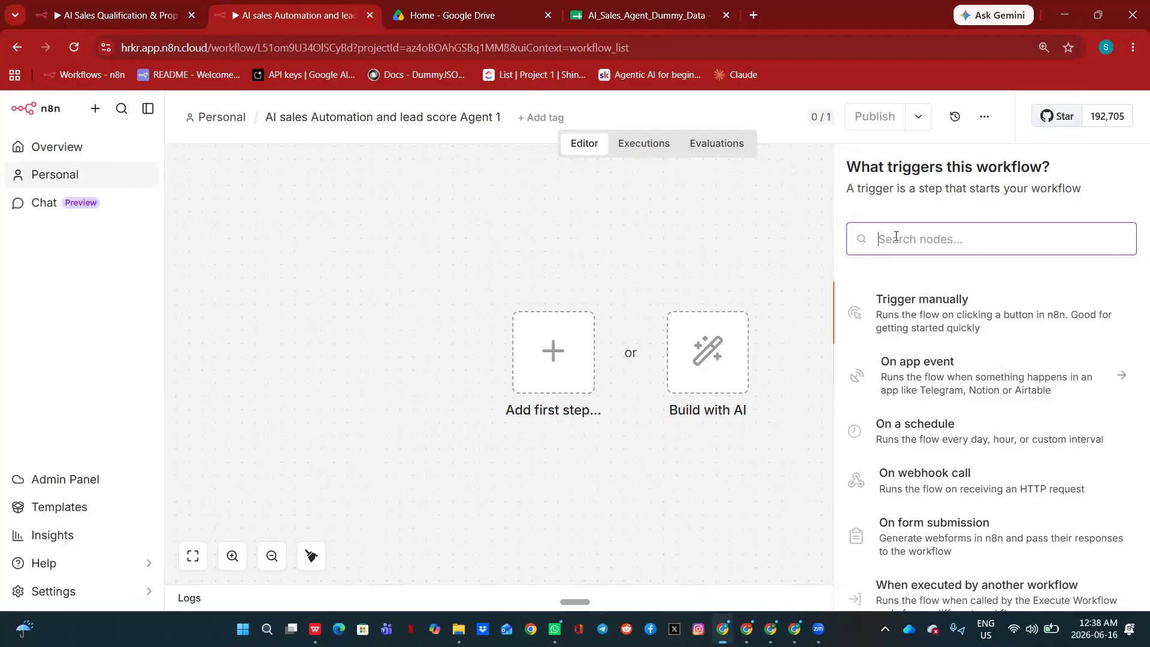
type("web")
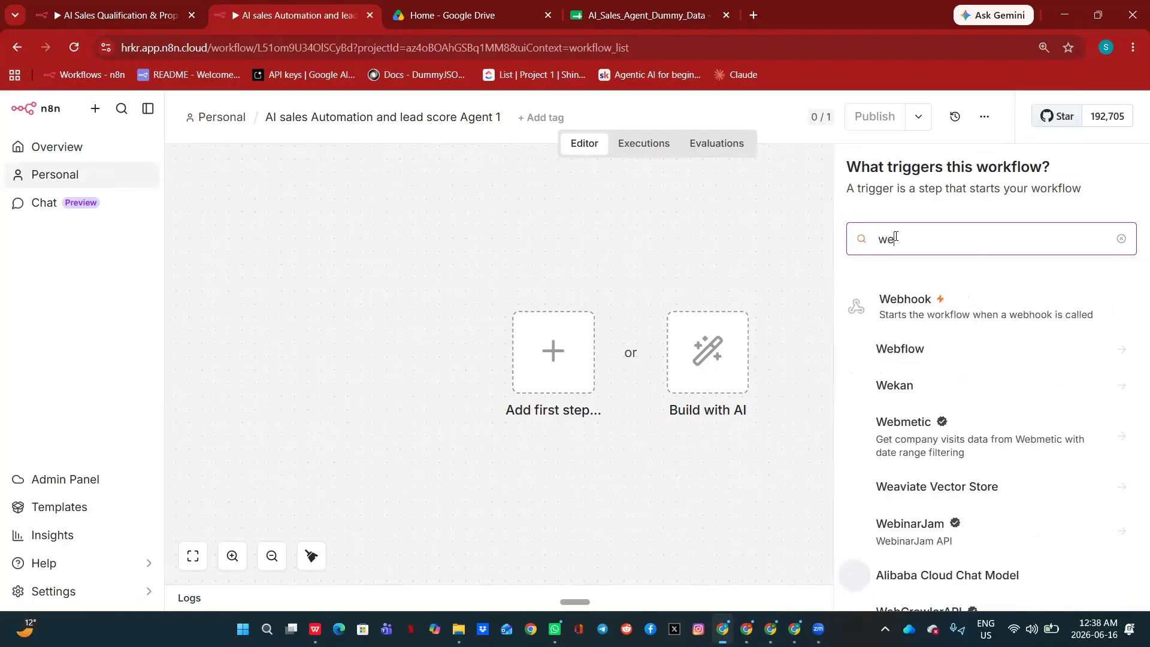
left_click(911, 313)
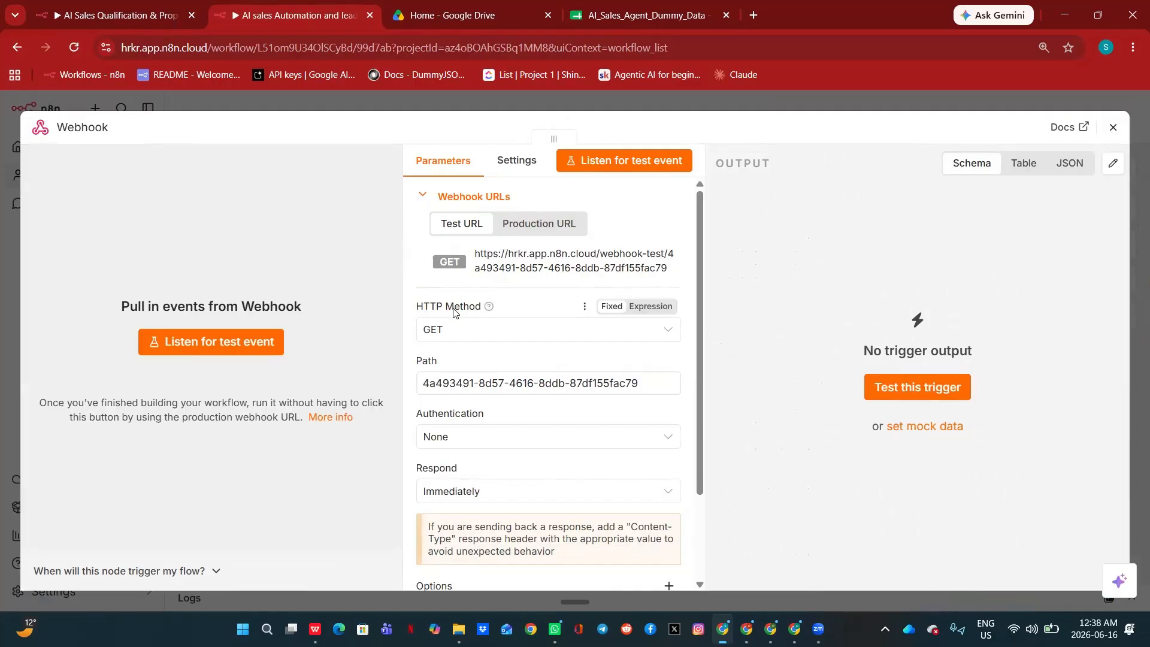
left_click(666, 333)
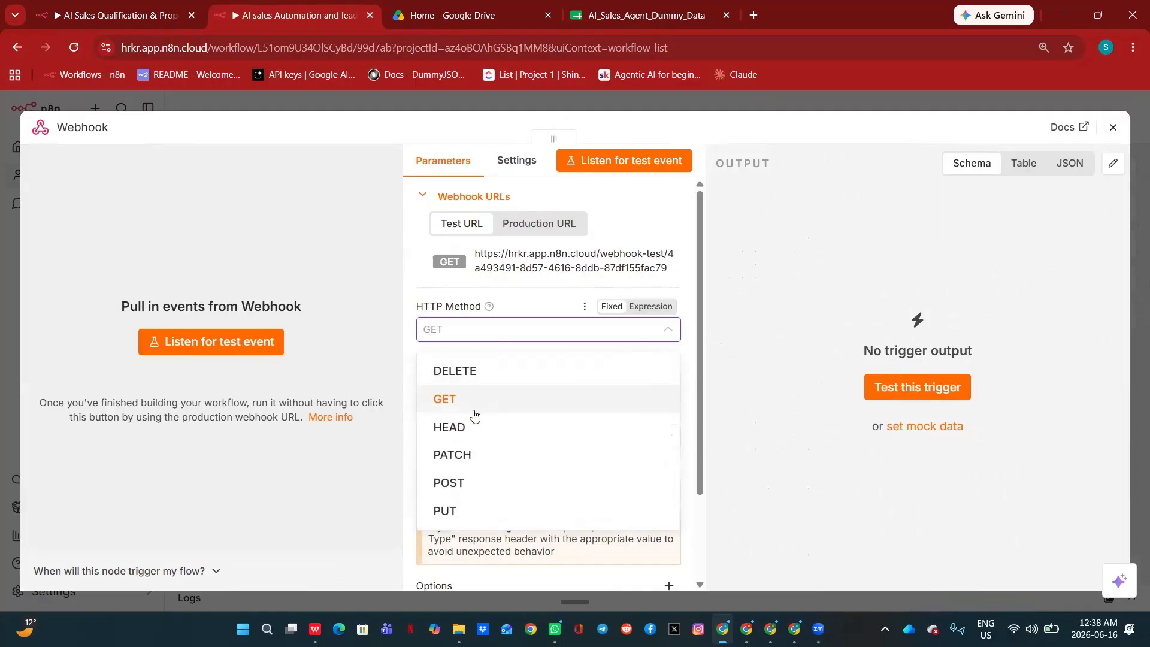
left_click(451, 479)
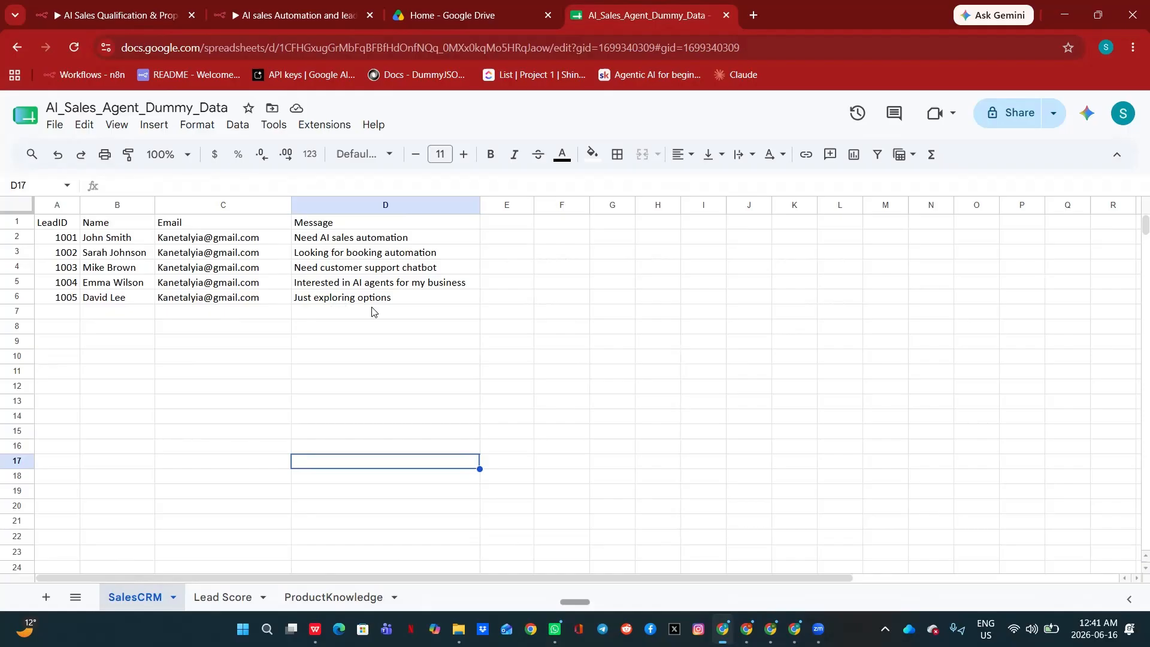
Step: Save mock output for the Webhook with a lead's name, email, lead id and a message requesting a lead-tracking agent for $500 within 1 week
left_click(223, 602)
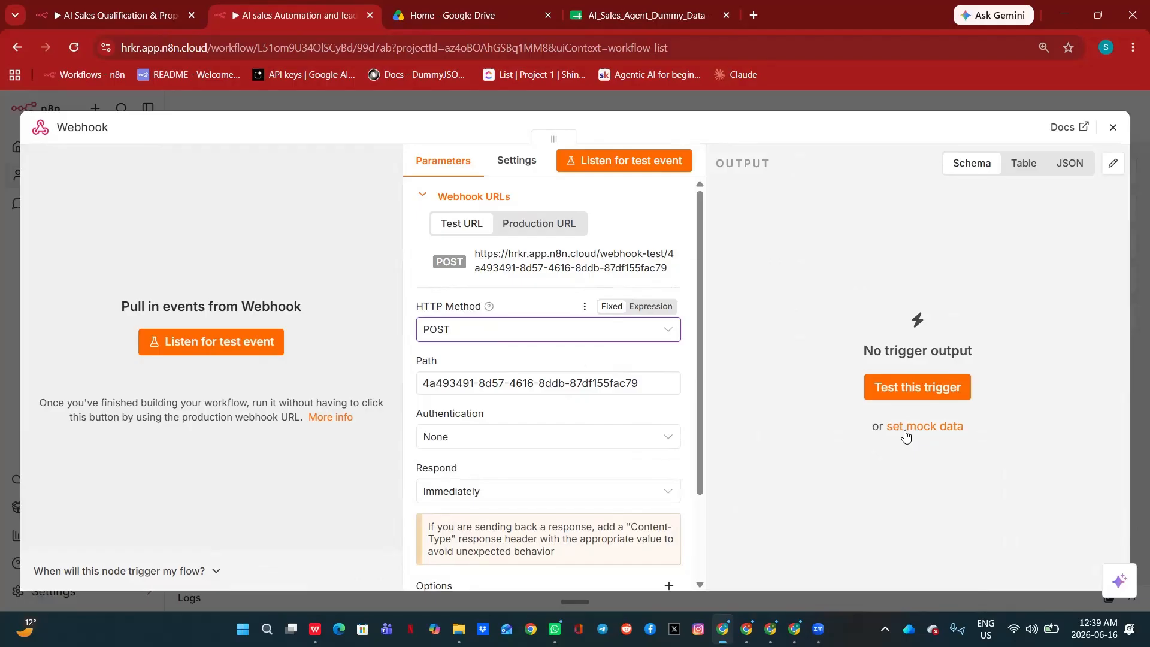
left_click(955, 432)
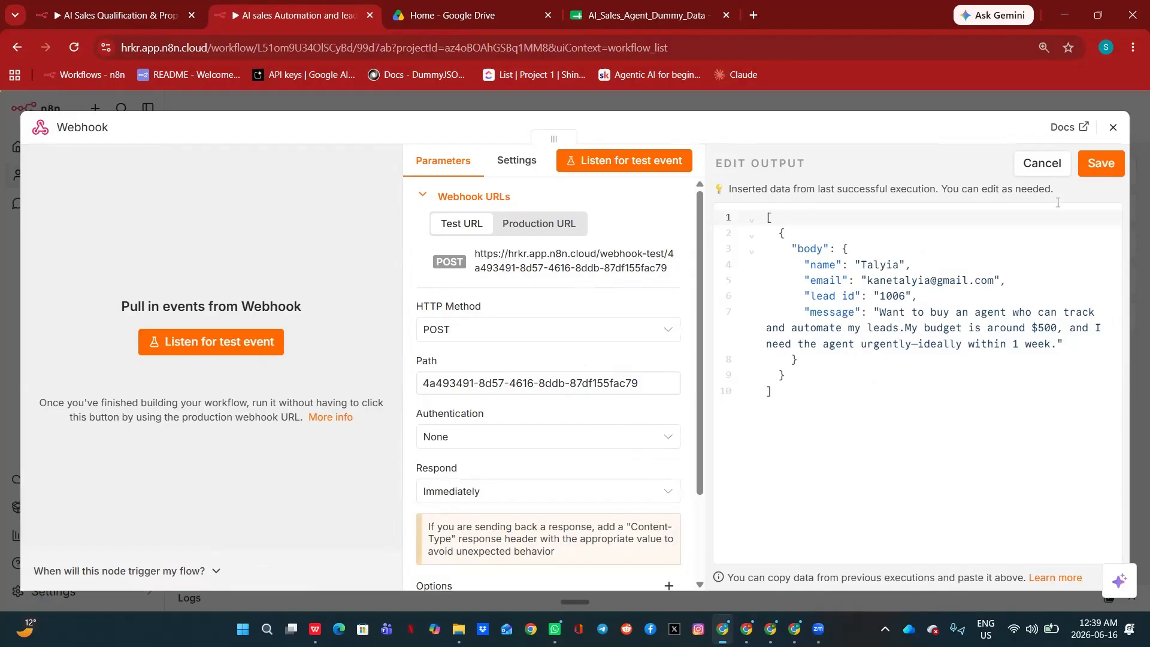
left_click(1102, 163)
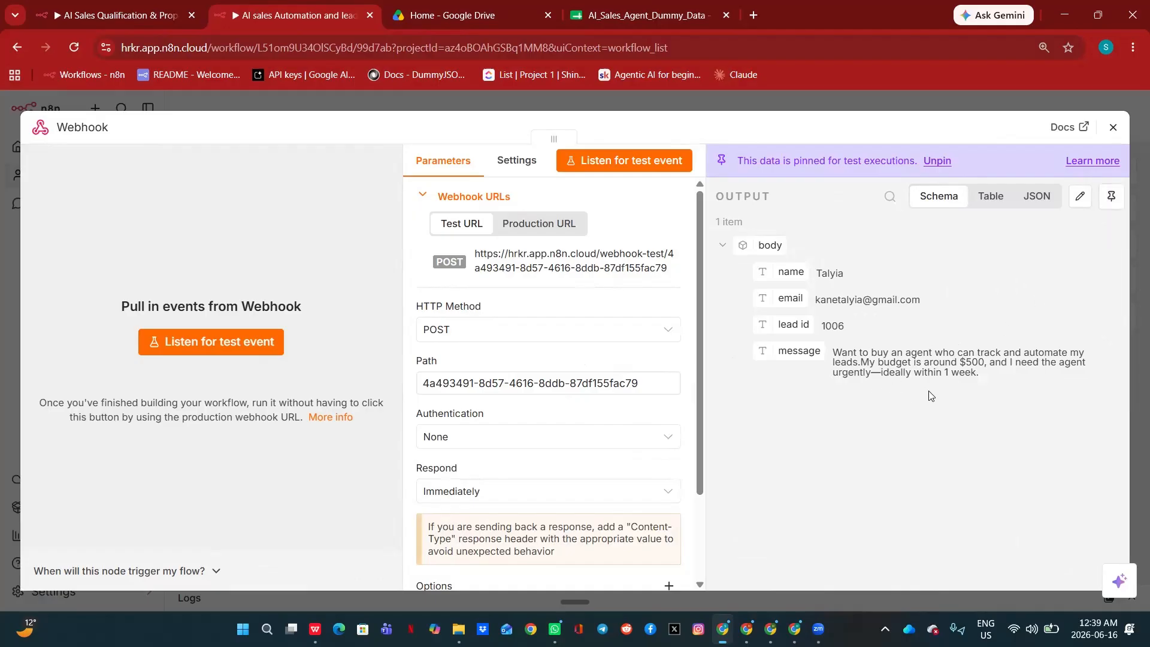
left_click(796, 100)
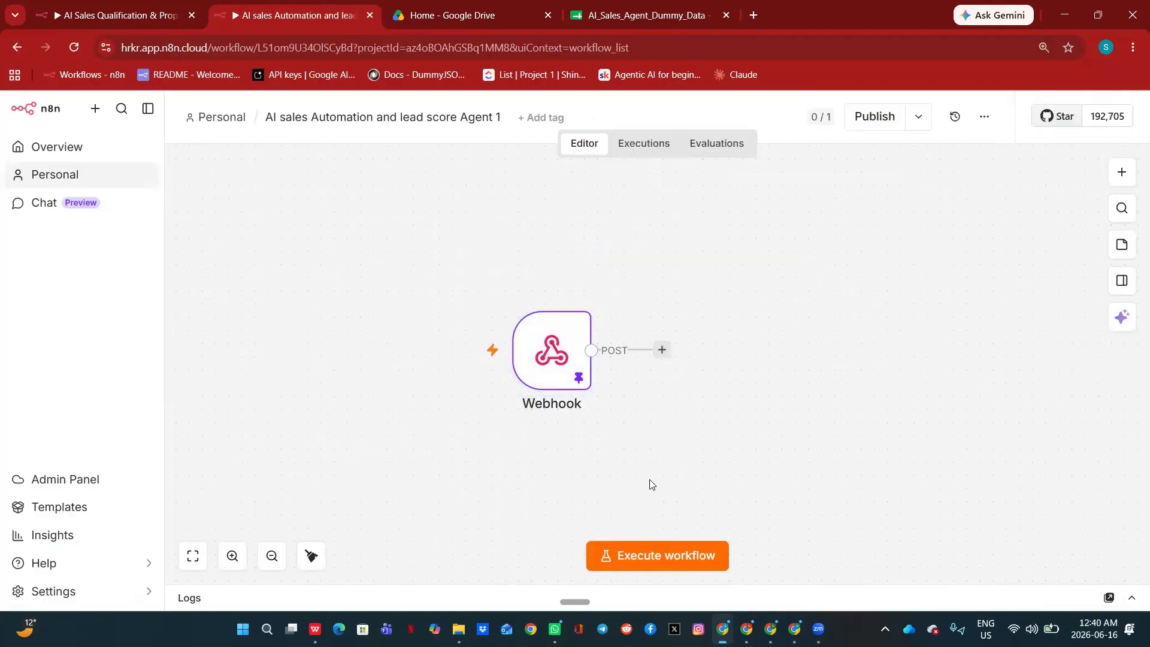
Step: Add a Google Sheets "Append row in sheet" node after the Webhook
scroll(650, 483, "right", 5)
scroll(515, 442, "down", 2)
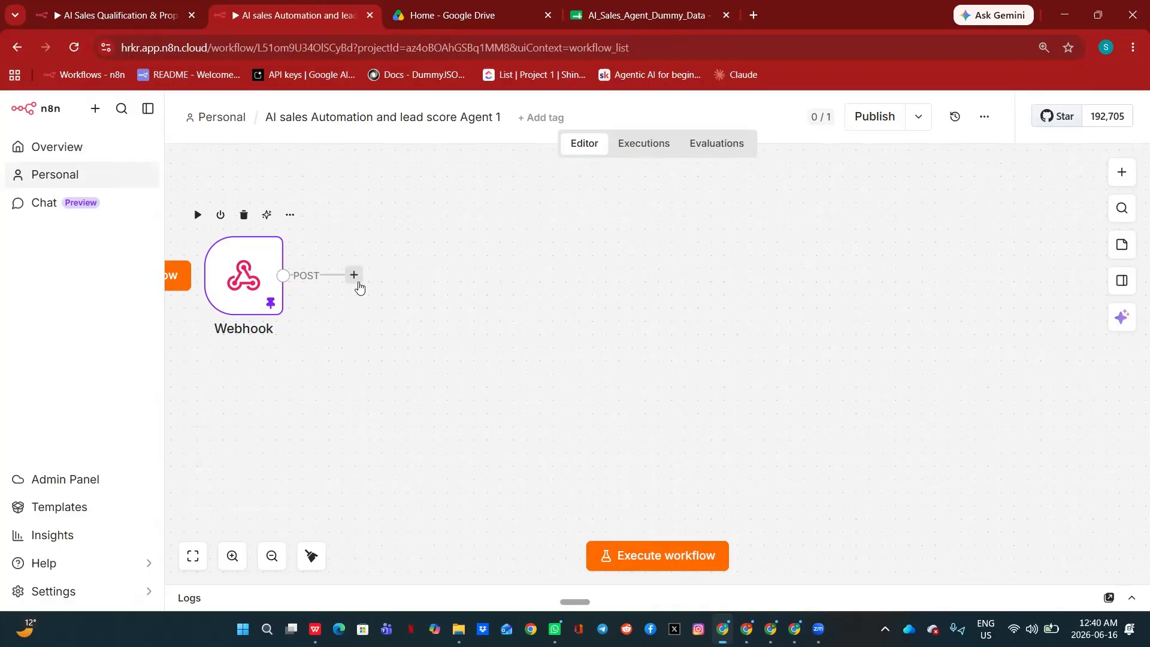
left_click(354, 275)
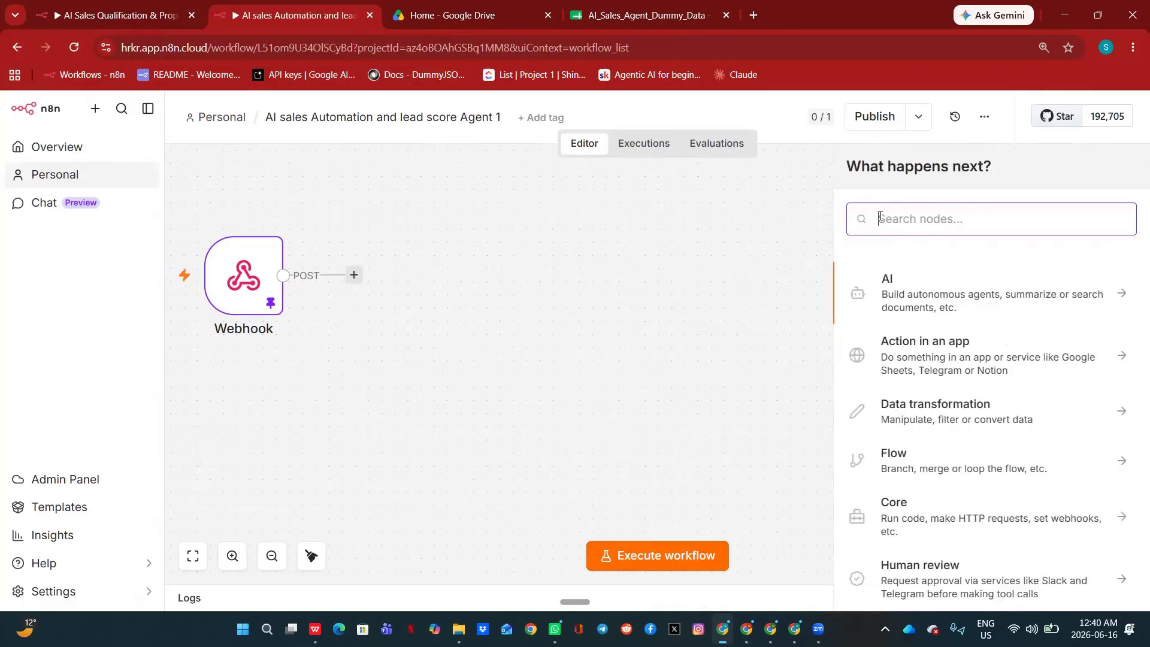
type("shee")
left_click(897, 279)
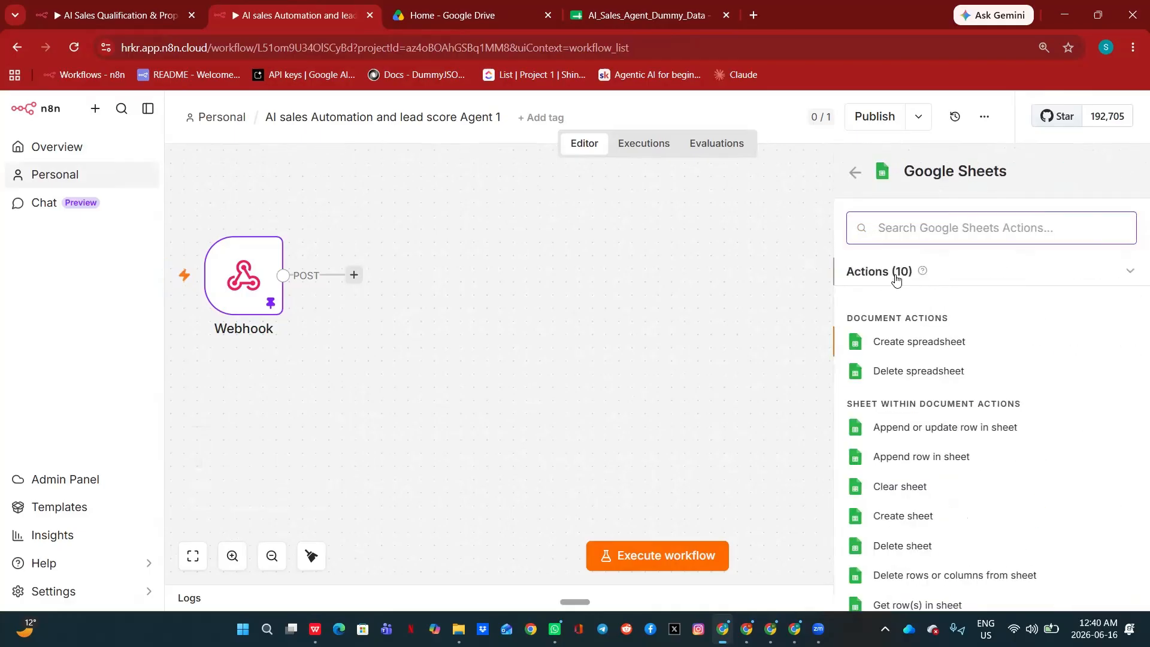
left_click(921, 457)
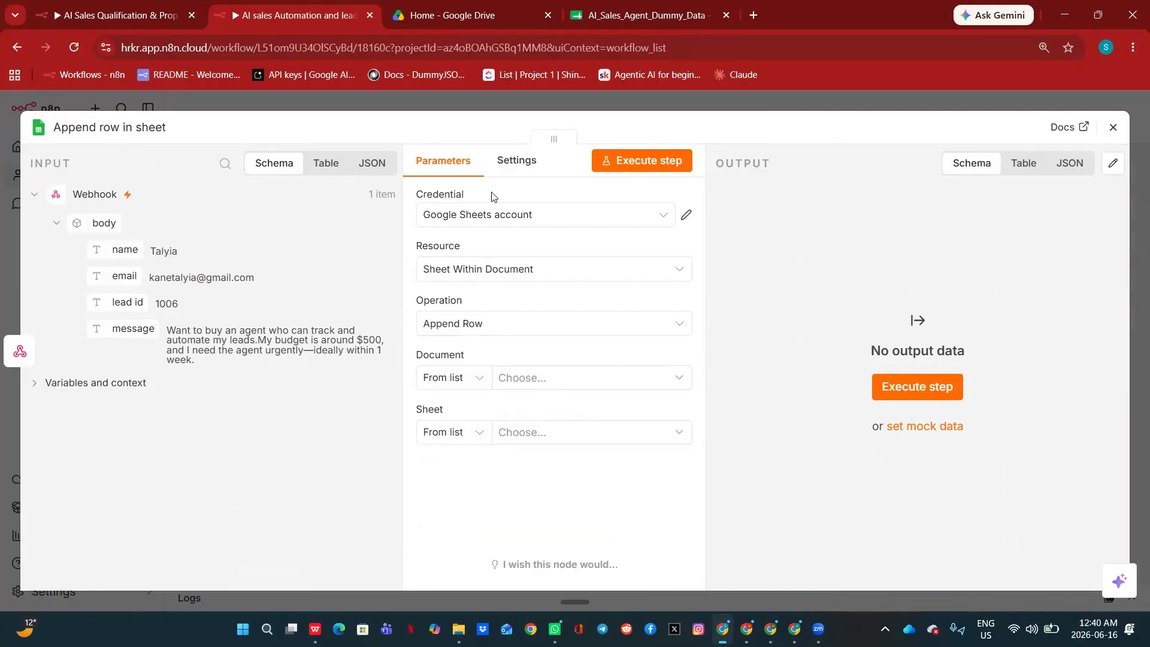
Step: Set the append node's document to AI_Sales_Agent_Dummy_Data and its sheet to SalesCRM
left_click(687, 216)
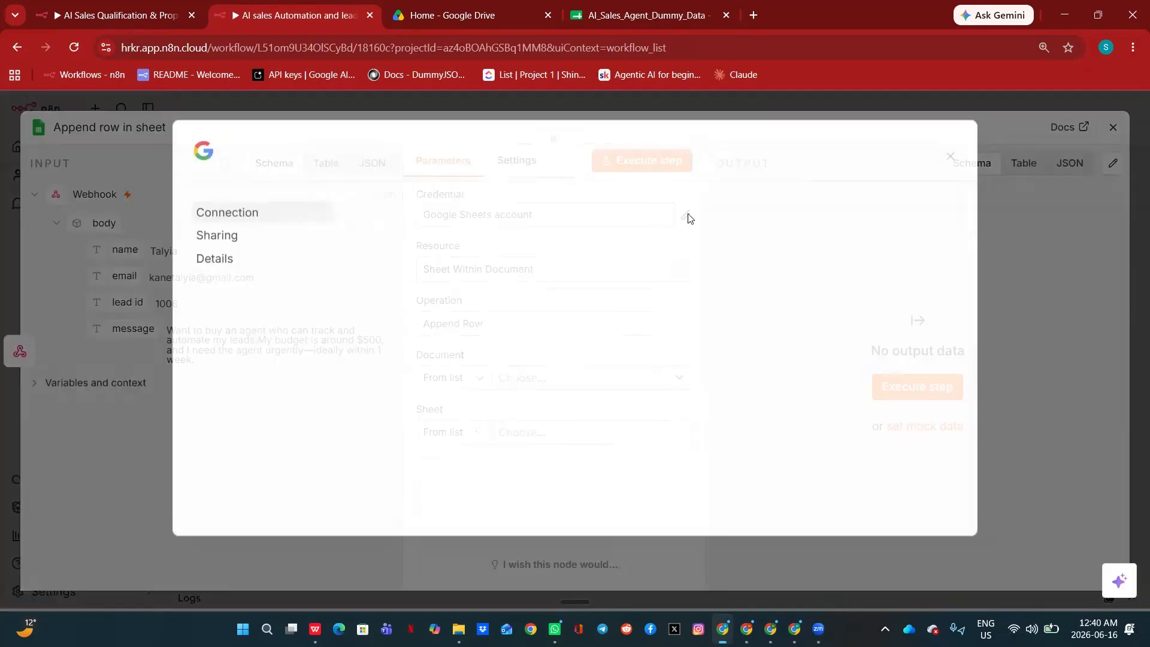
left_click(652, 101)
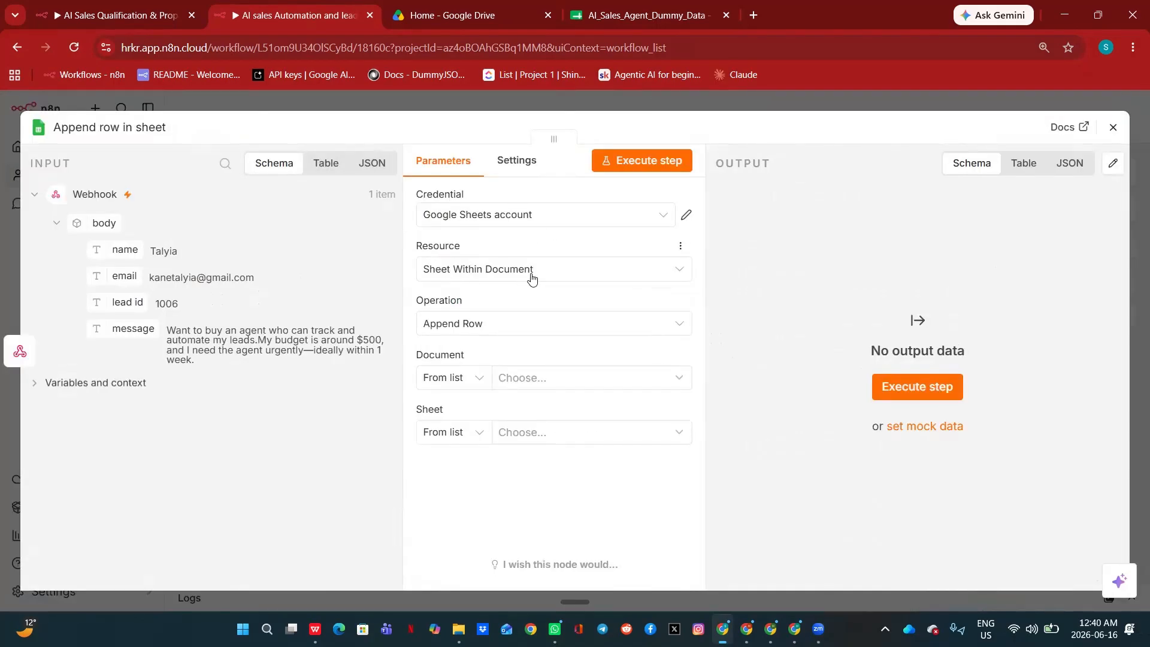
left_click(681, 379)
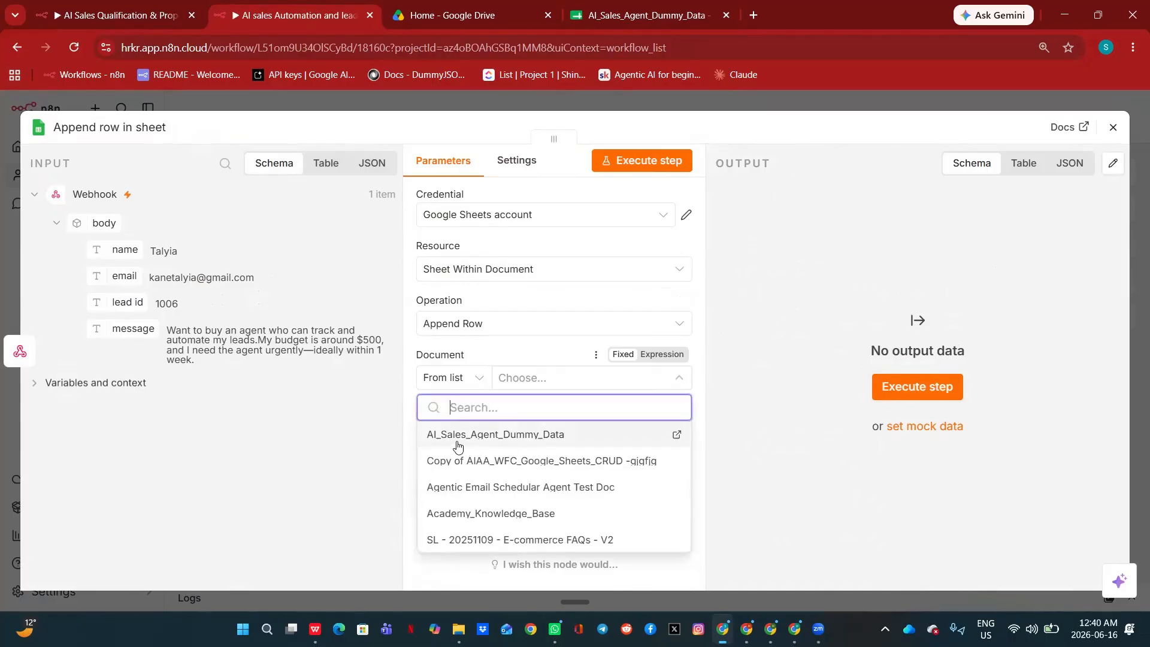
left_click(537, 444)
left_click(618, 21)
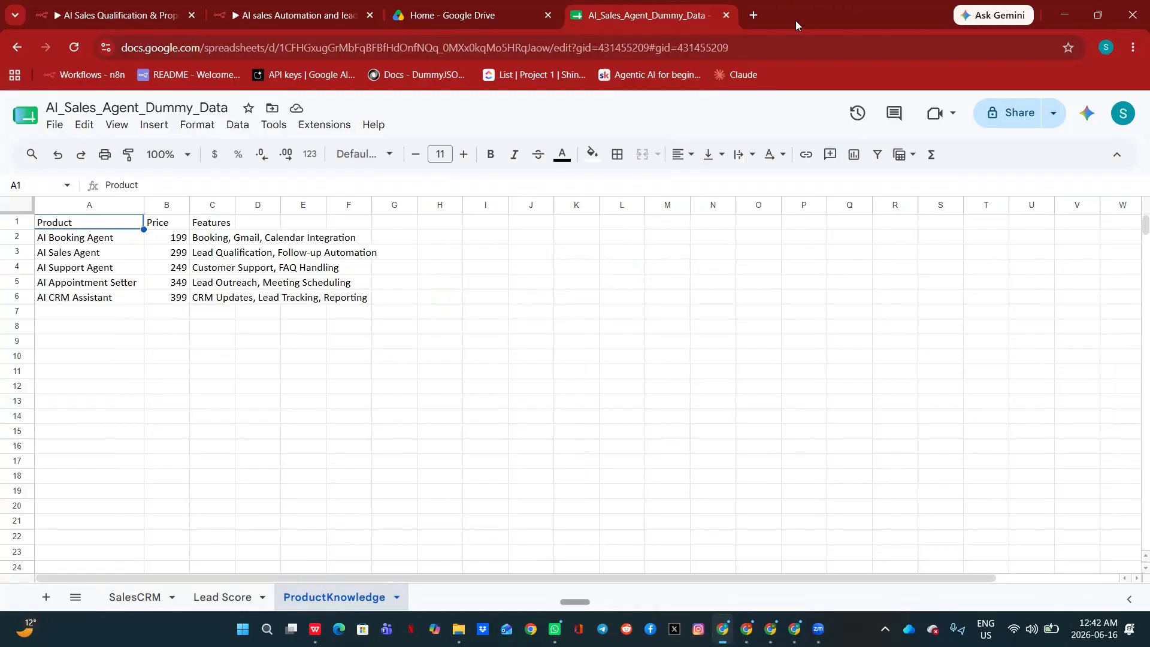
left_click(246, 18)
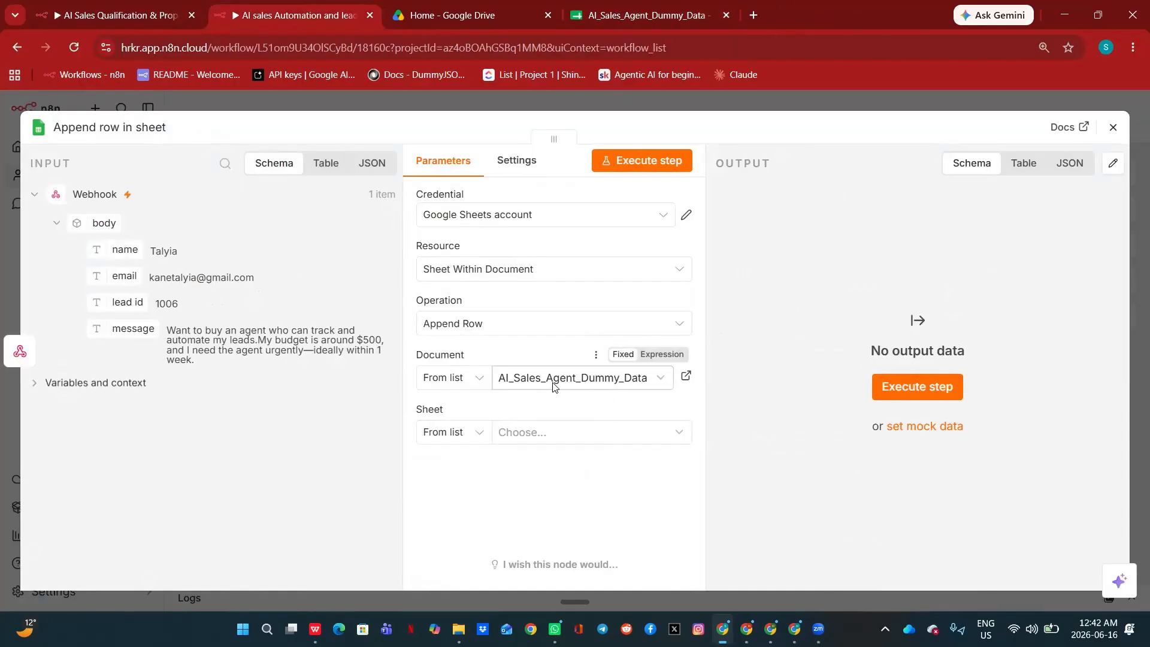
left_click(676, 435)
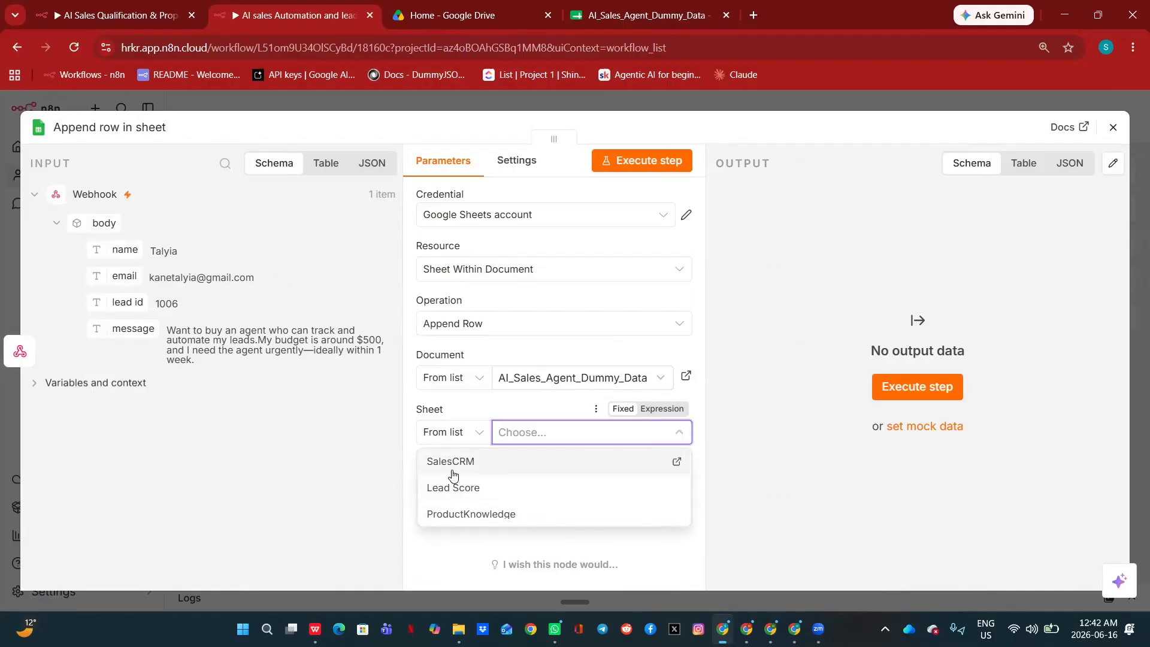
left_click(453, 475)
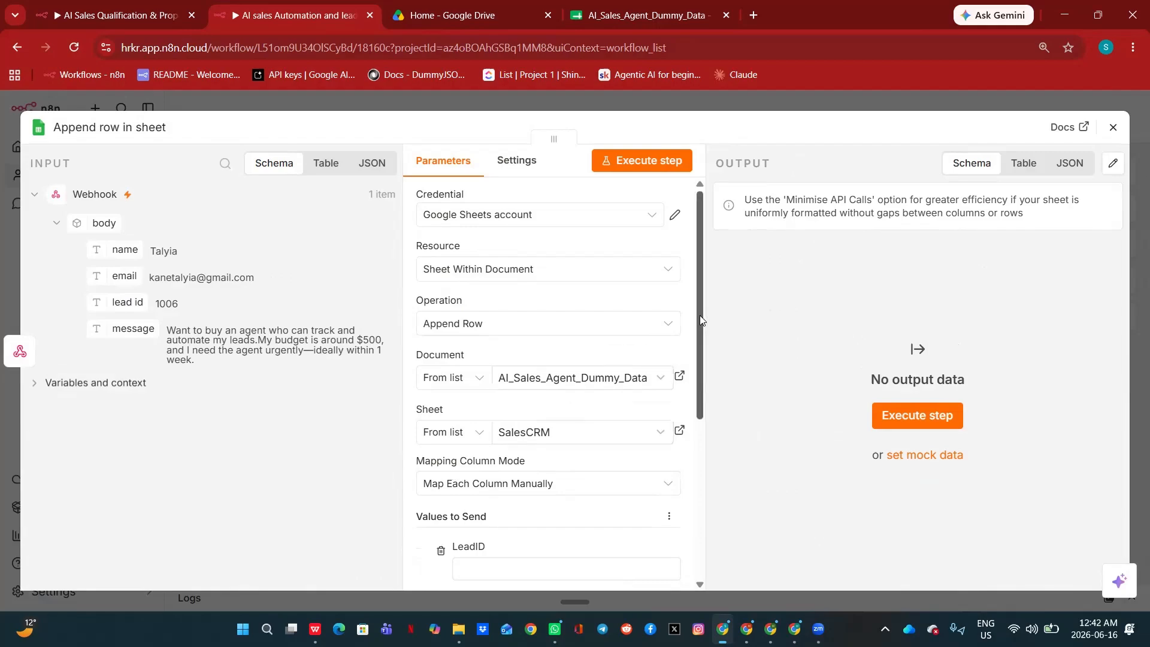
Step: Map the webhook's lead id, name, email and message fields to the LeadID, Name, Email and Message columns
left_click_drag(699, 320, 716, 424)
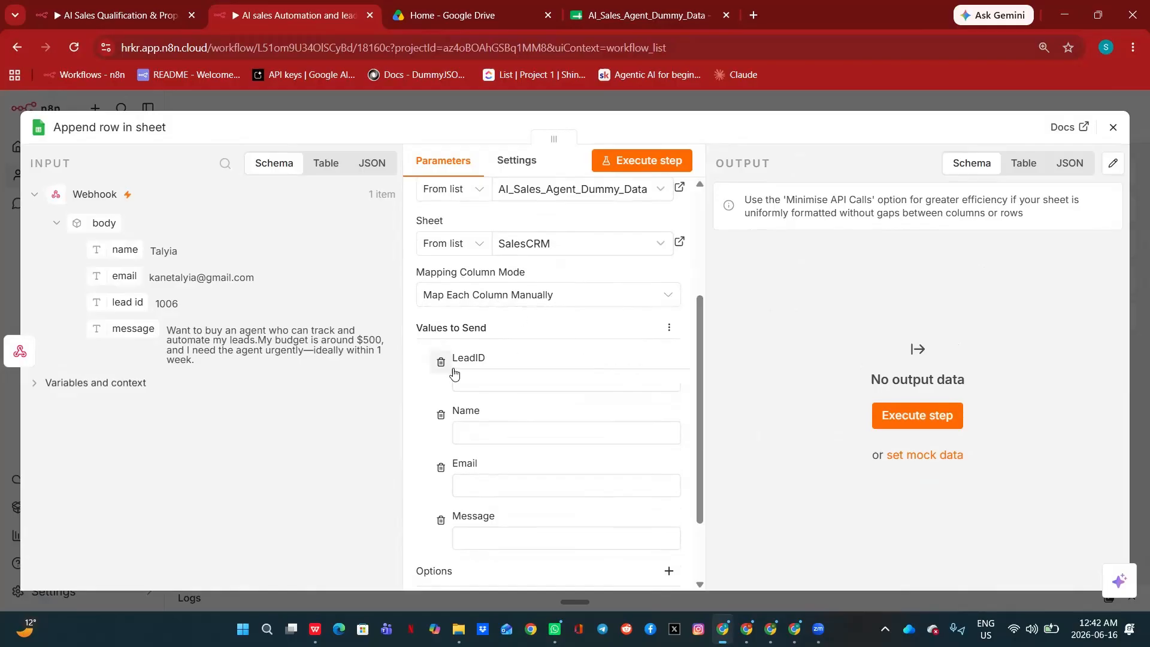
left_click_drag(128, 299, 484, 376)
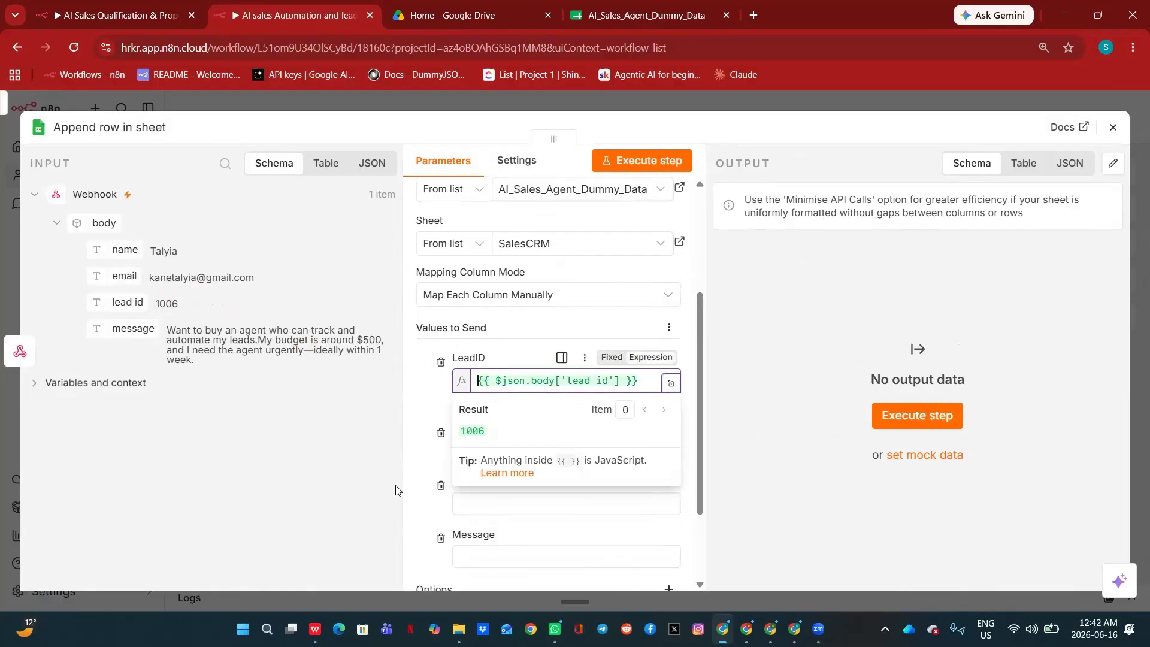
left_click(414, 478)
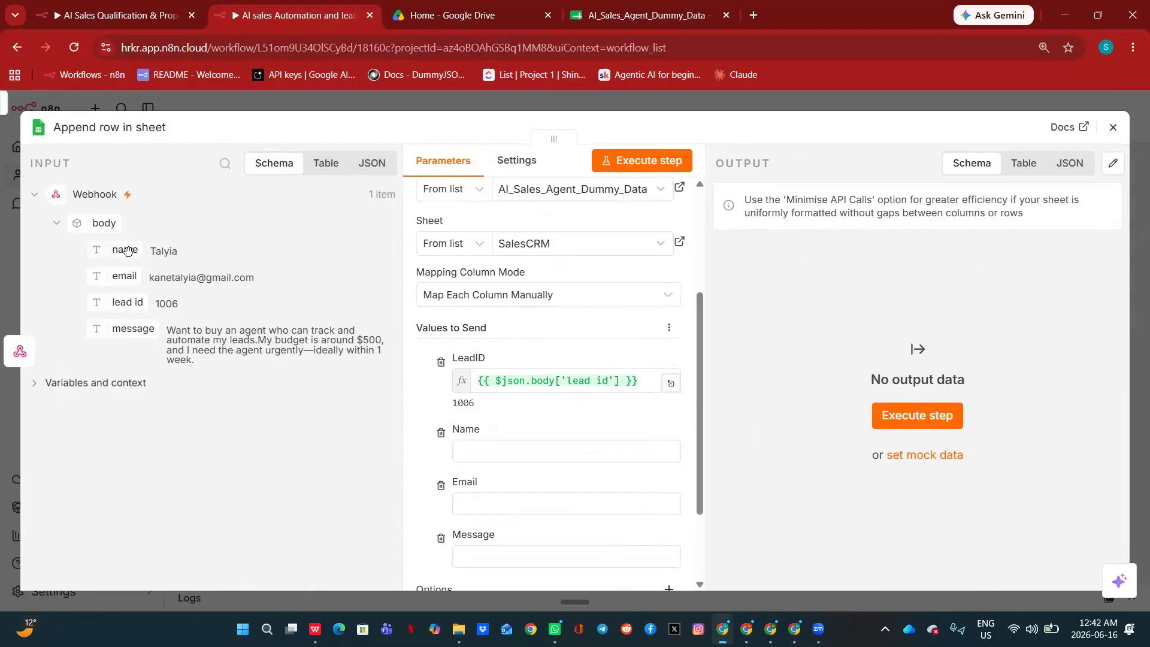
left_click_drag(127, 250, 485, 458)
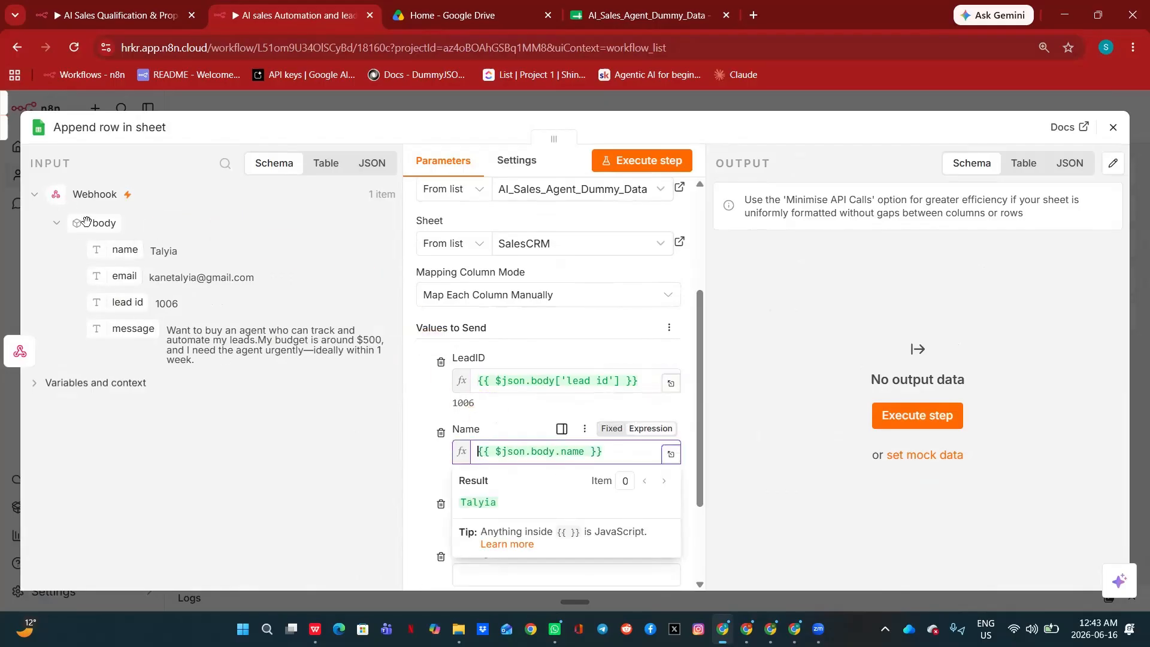
left_click(417, 528)
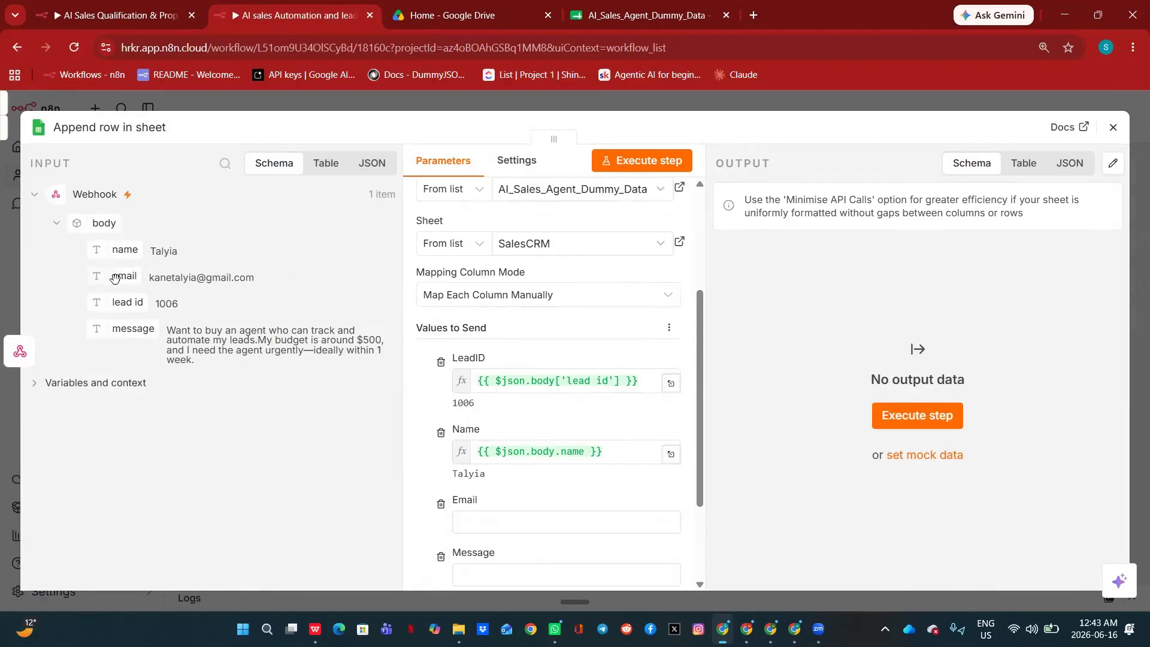
left_click_drag(114, 276, 474, 521)
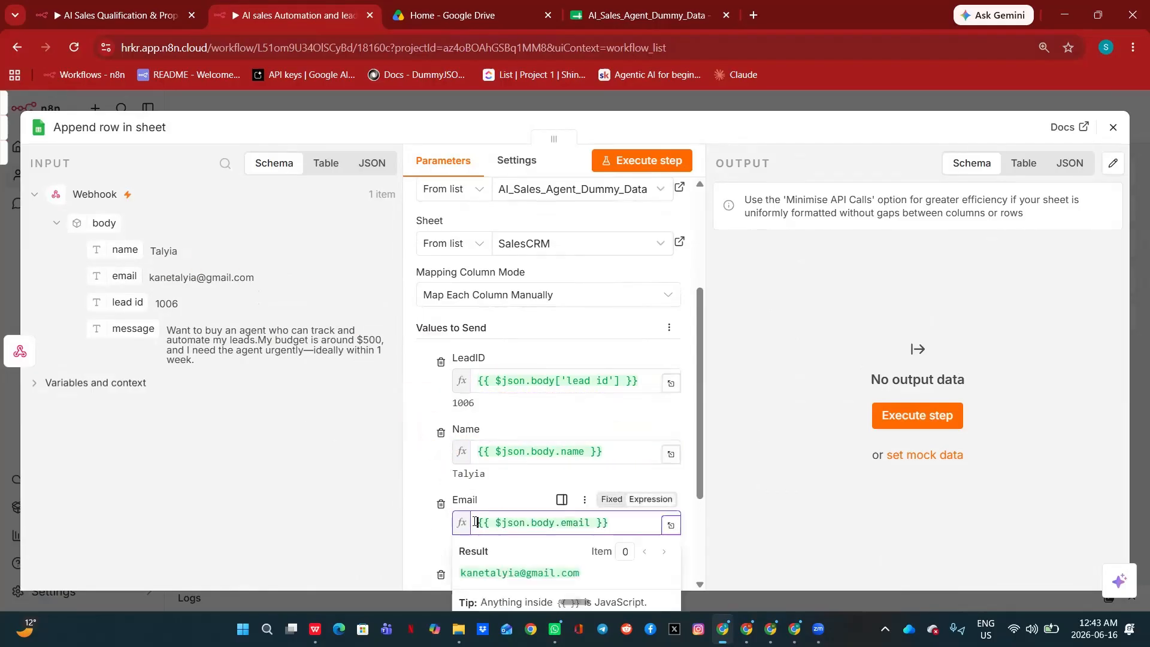
left_click(700, 435)
scroll(702, 460, "down", 3)
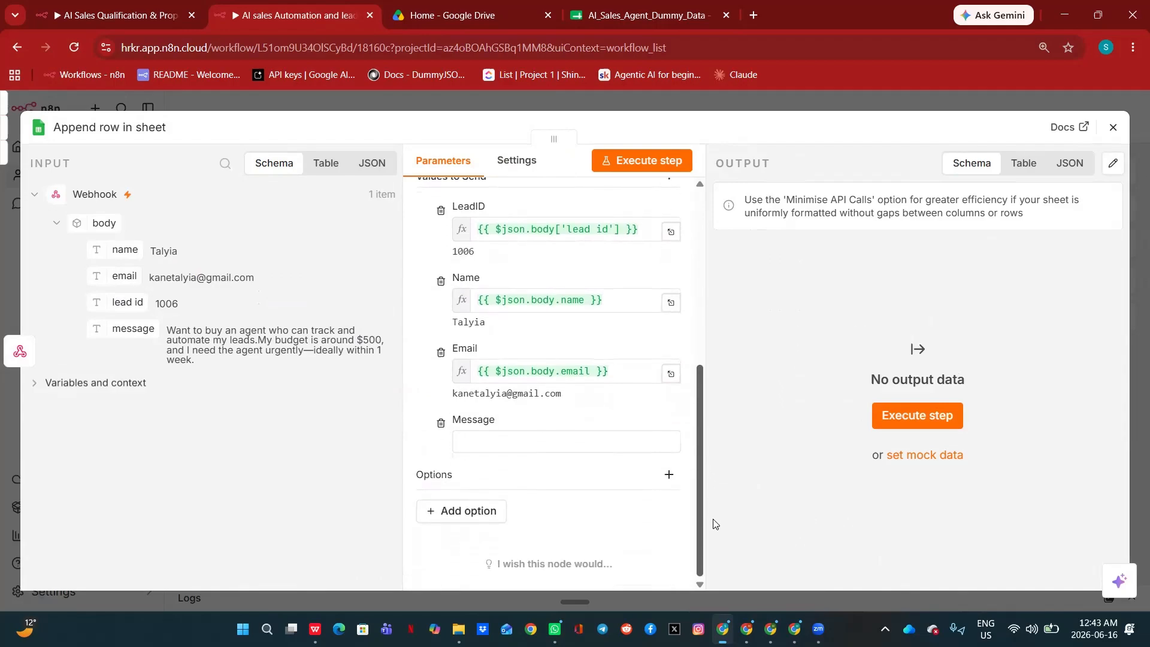
left_click_drag(124, 330, 483, 443)
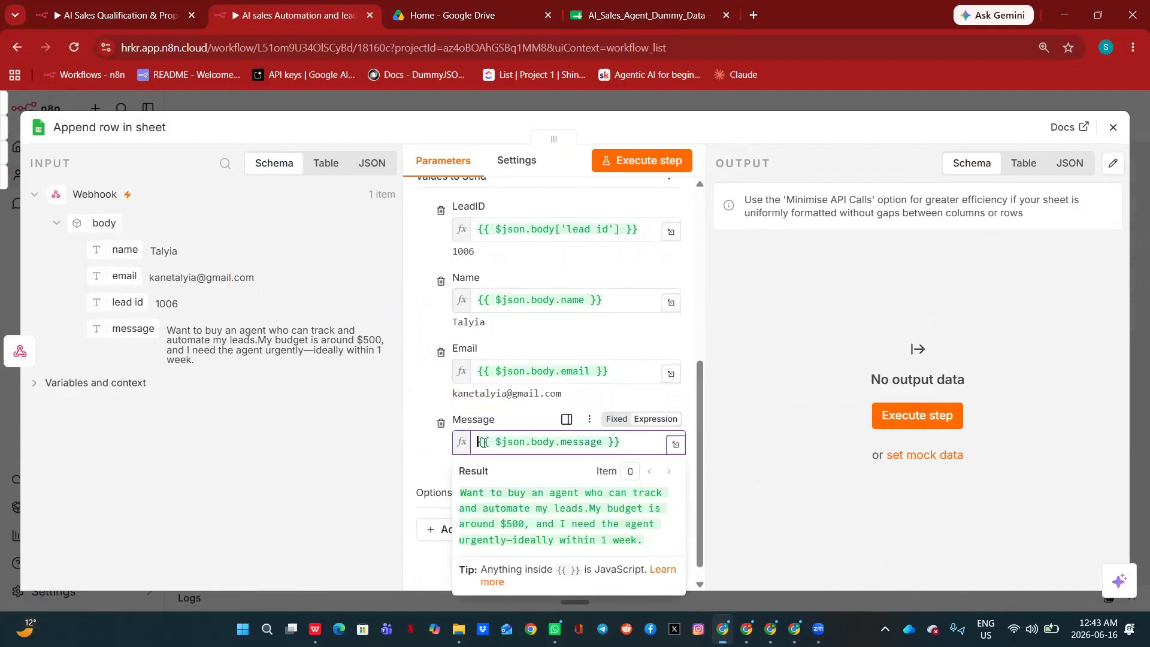
left_click(412, 440)
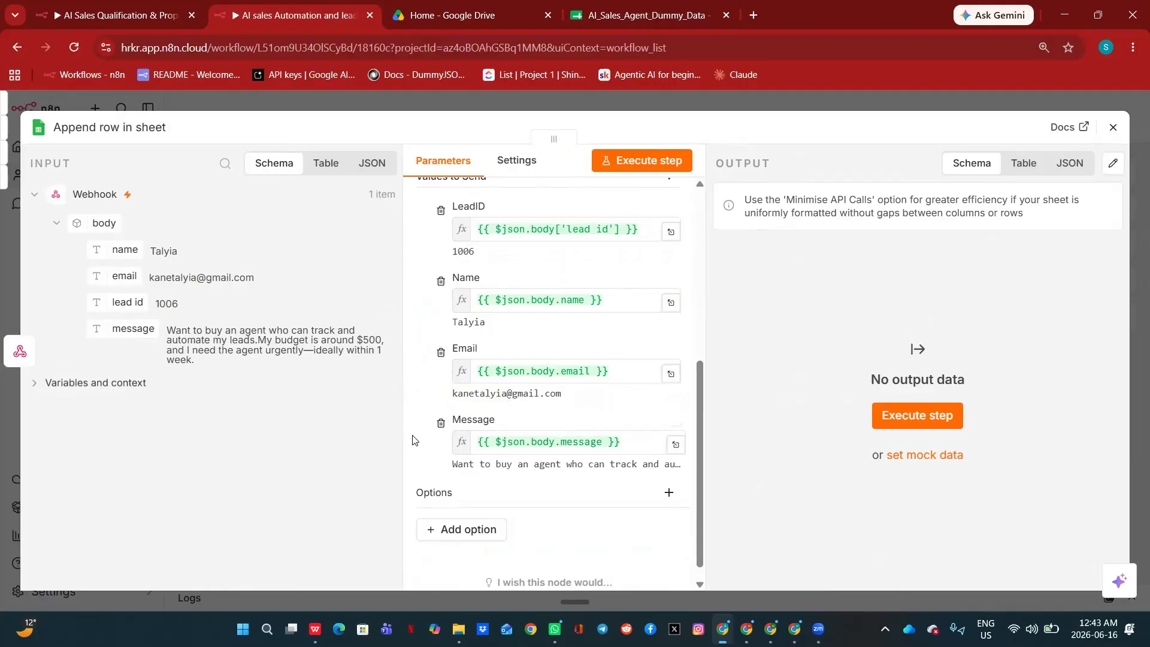
Step: Execute the append row step to test it, and return to the workflow canvas
left_click(636, 160)
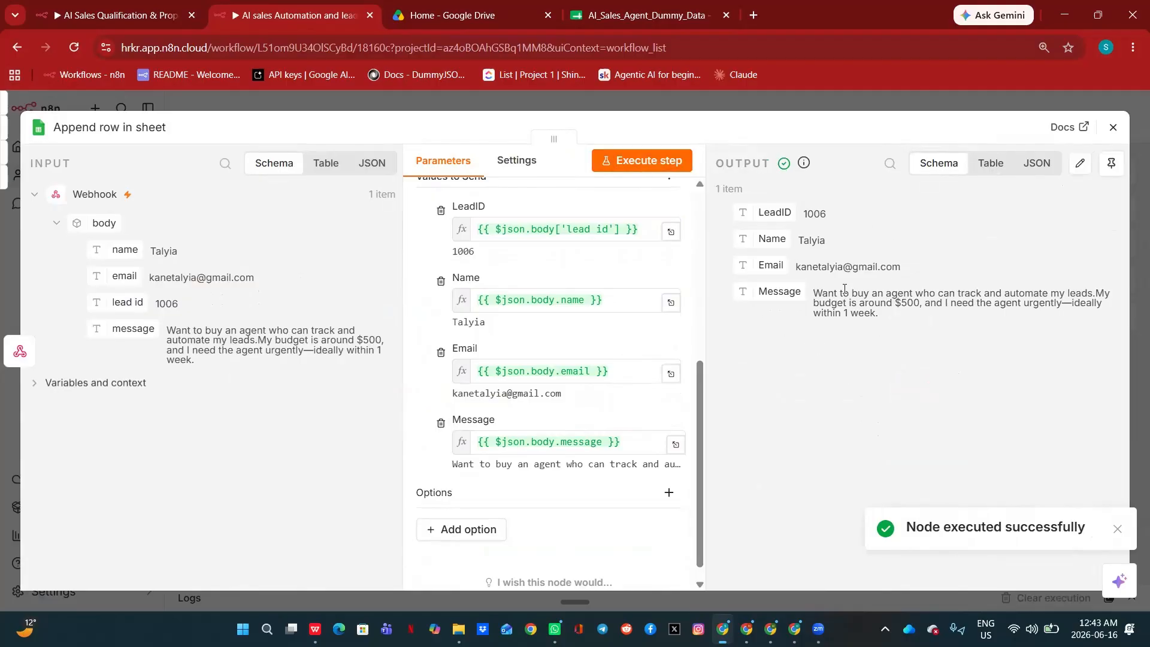
left_click(794, 99)
left_click(453, 424)
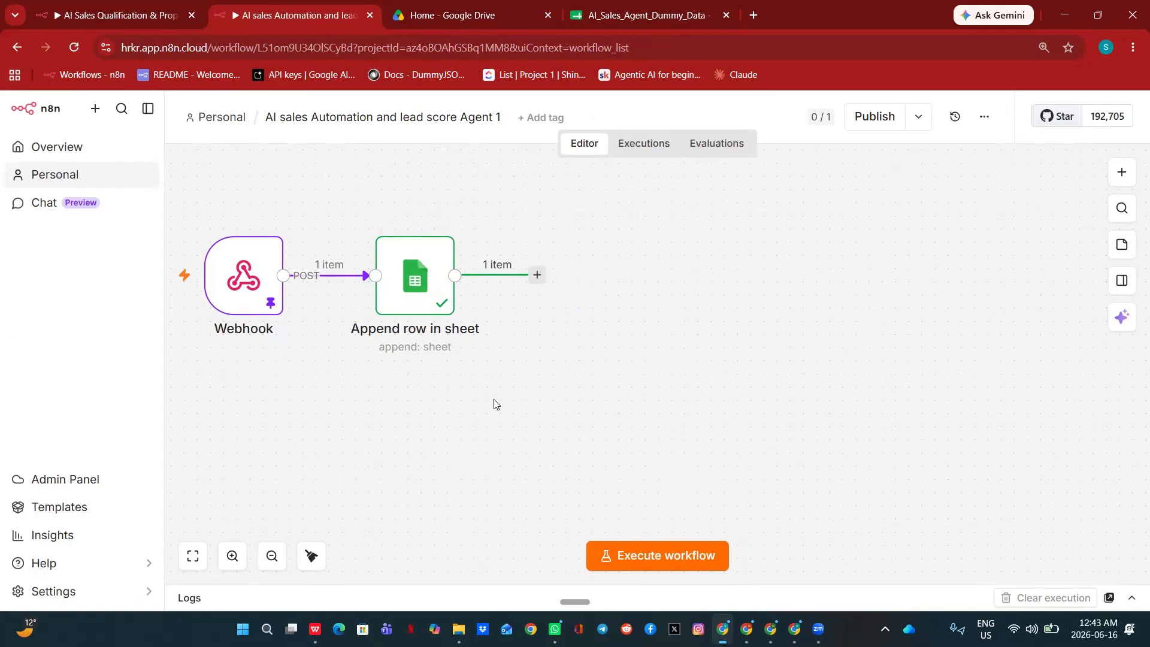
Step: Add an AI Agent node after the "Append row in sheet" node
left_click(538, 277)
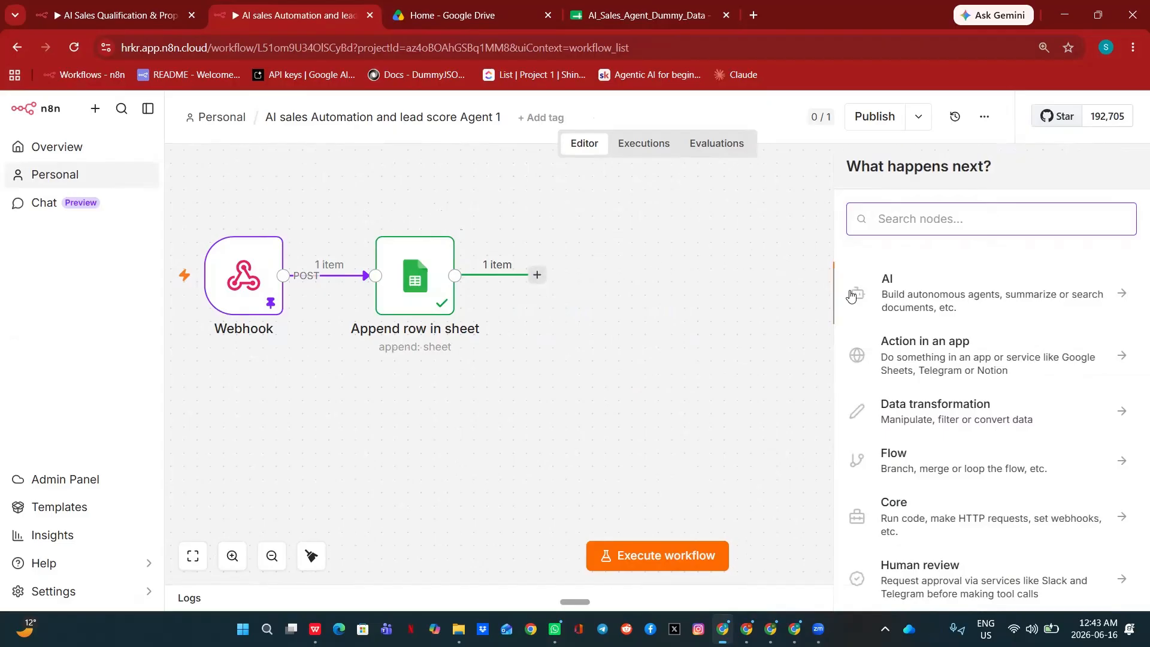
left_click(894, 301)
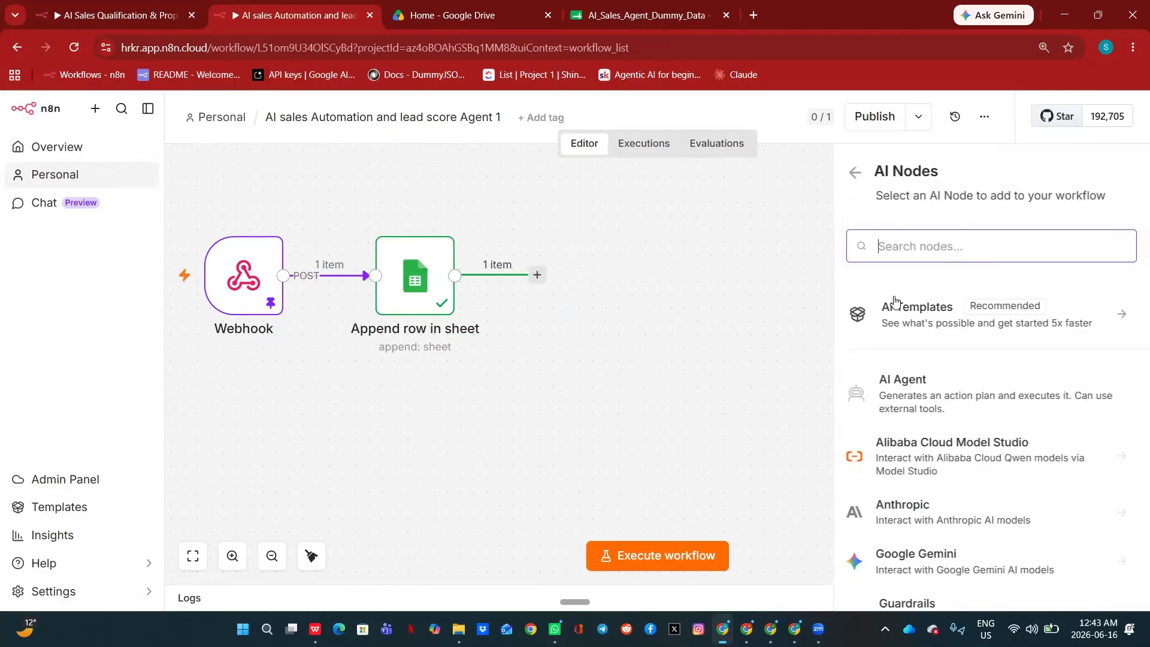
left_click(886, 408)
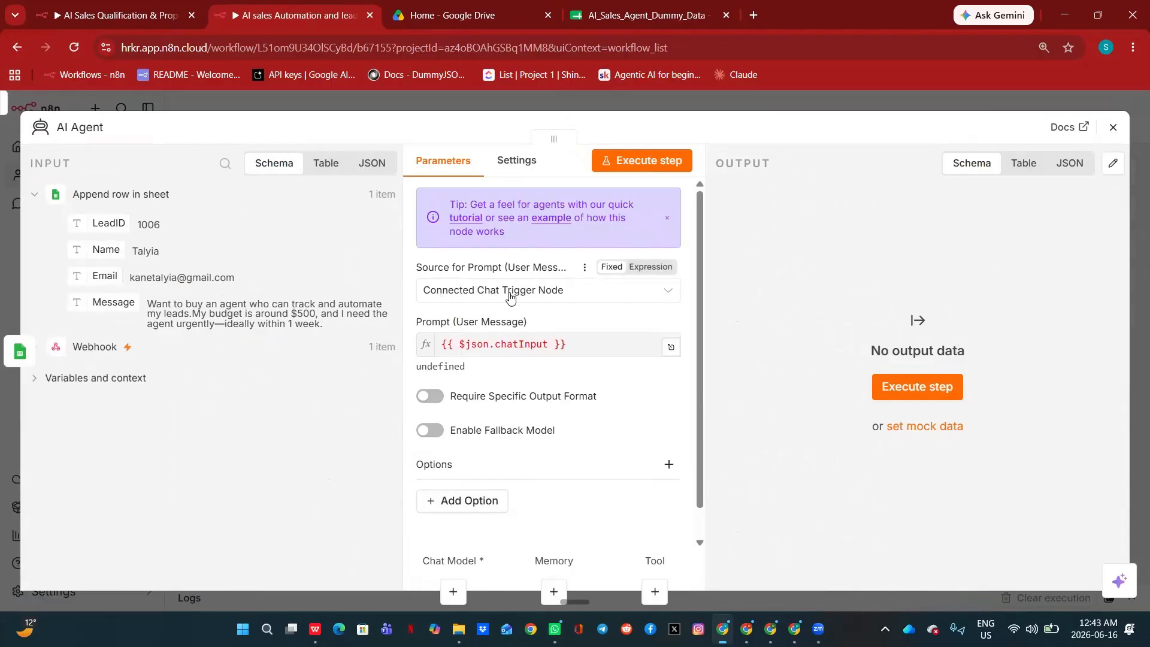
Step: Set the prompt source to Define below and enter a prompt with the webhook's name, email and message, requesting score, product, reasoning and proposal email
left_click(665, 296)
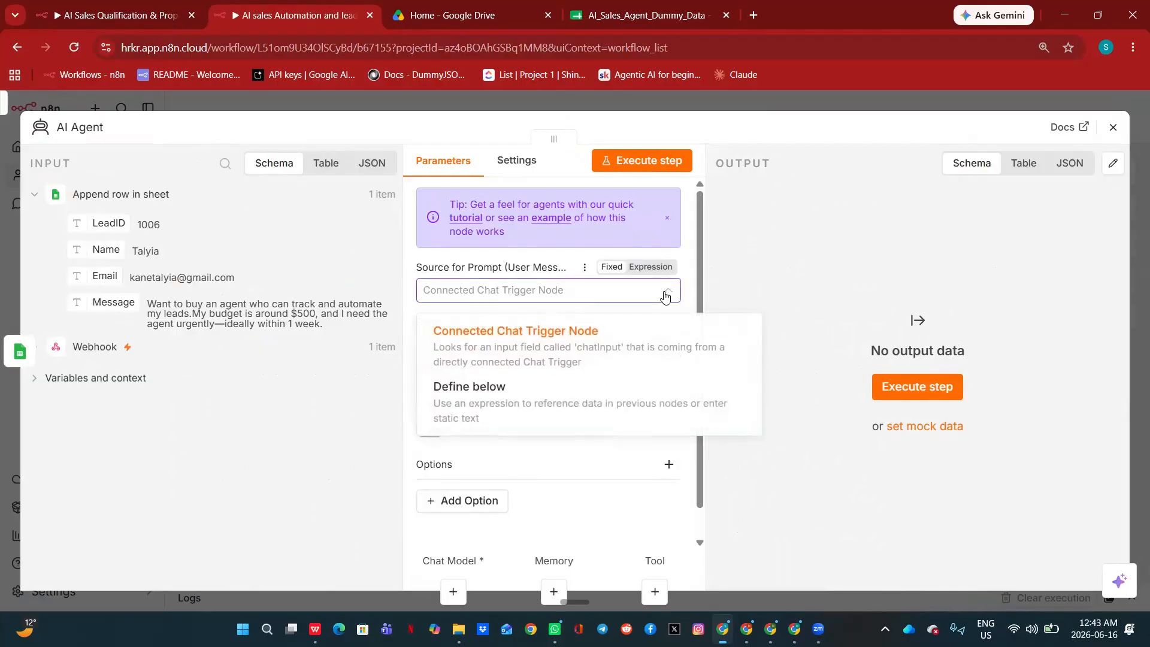
left_click(506, 399)
left_click(494, 356)
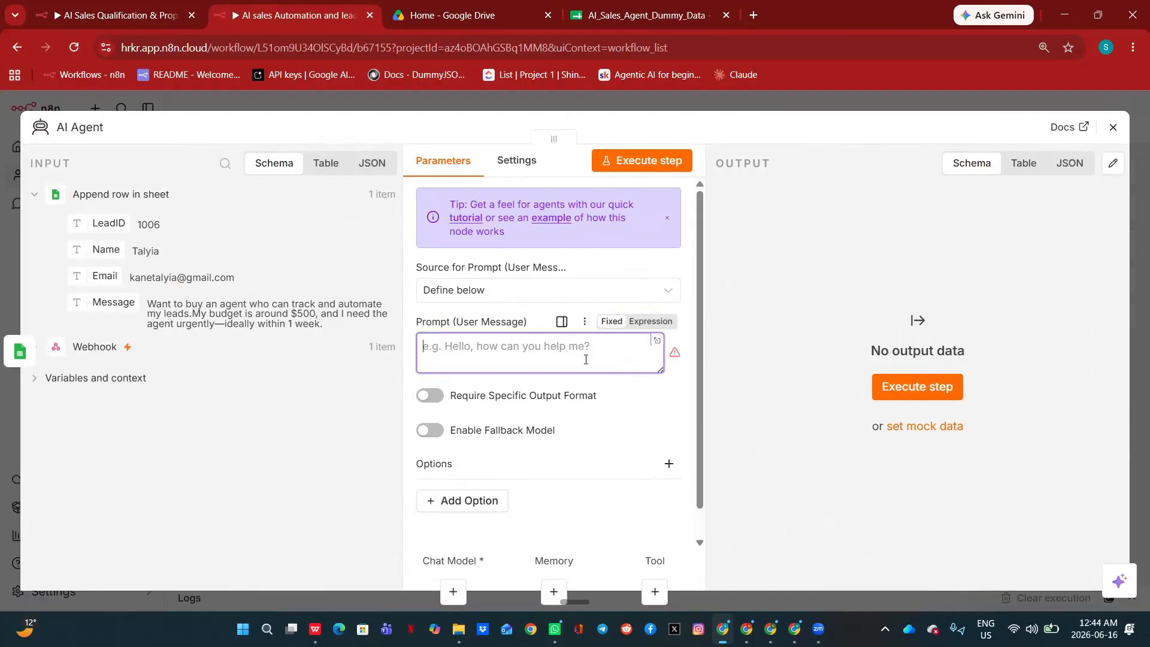
left_click(657, 339)
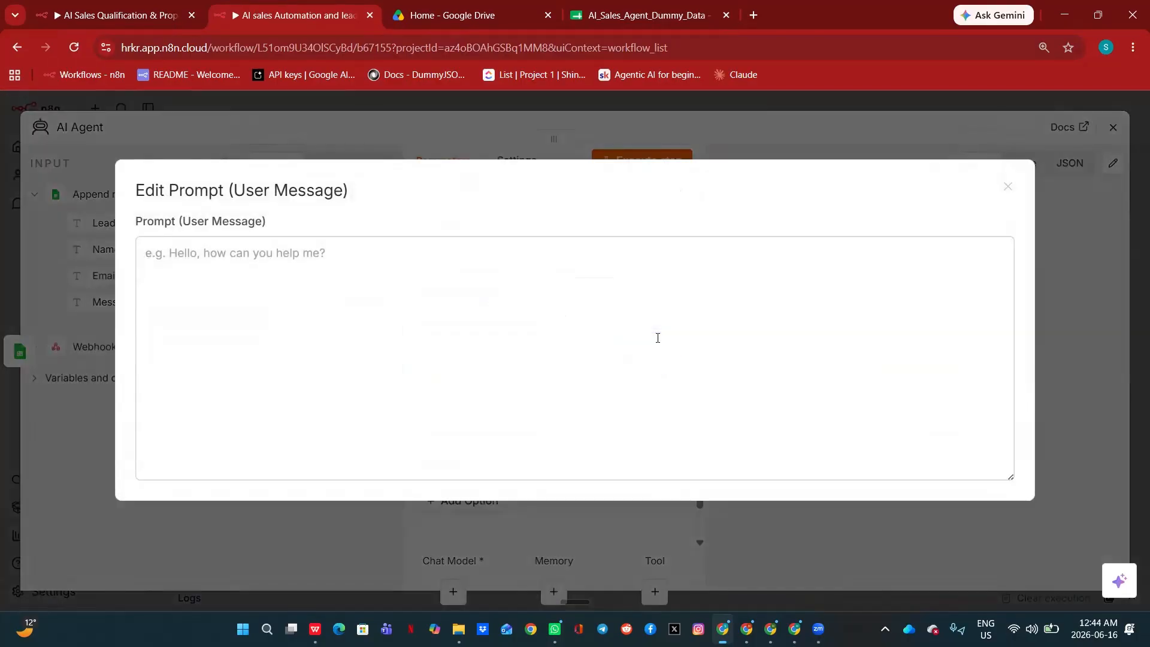
left_click(176, 259)
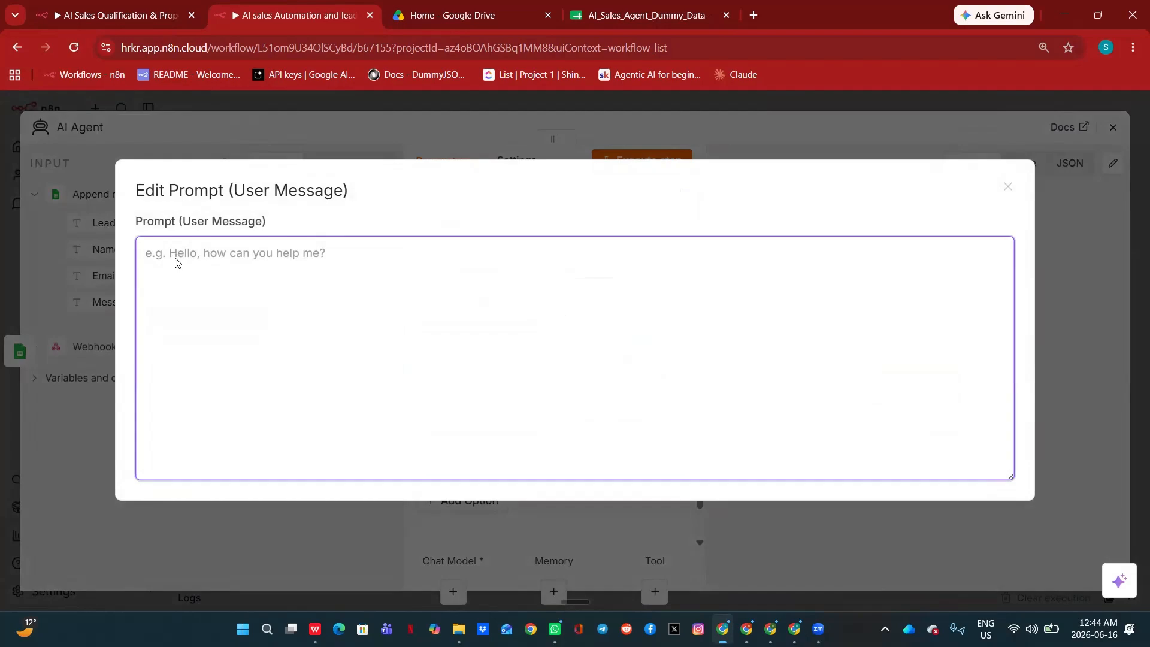
key("ctrl+v")
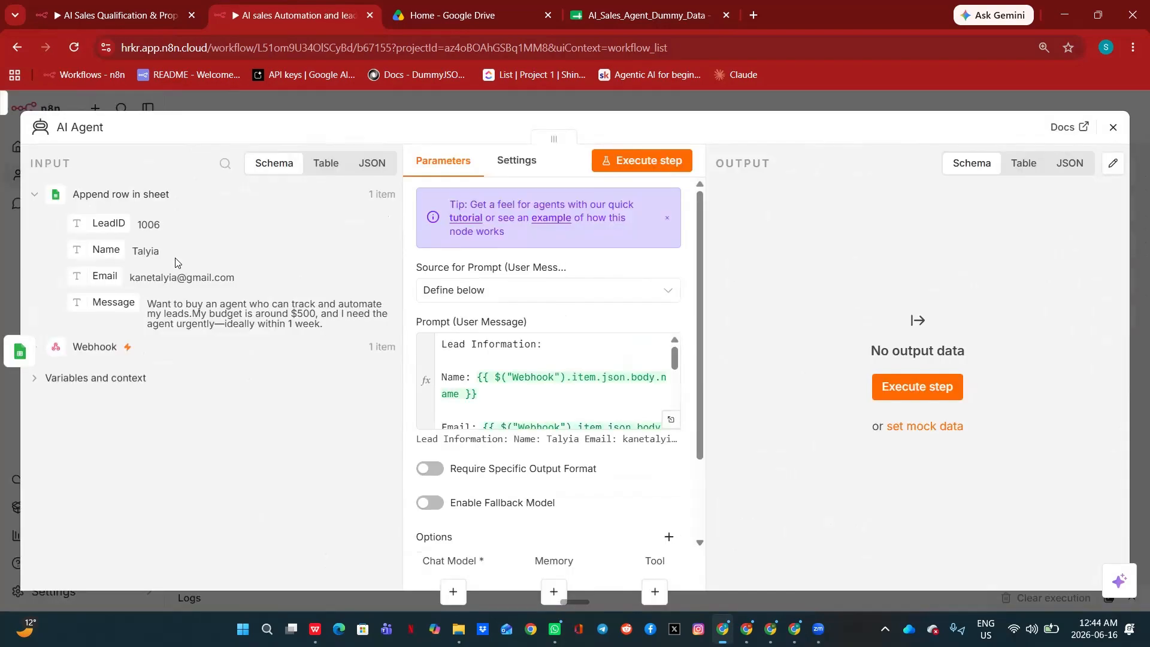
left_click(671, 420)
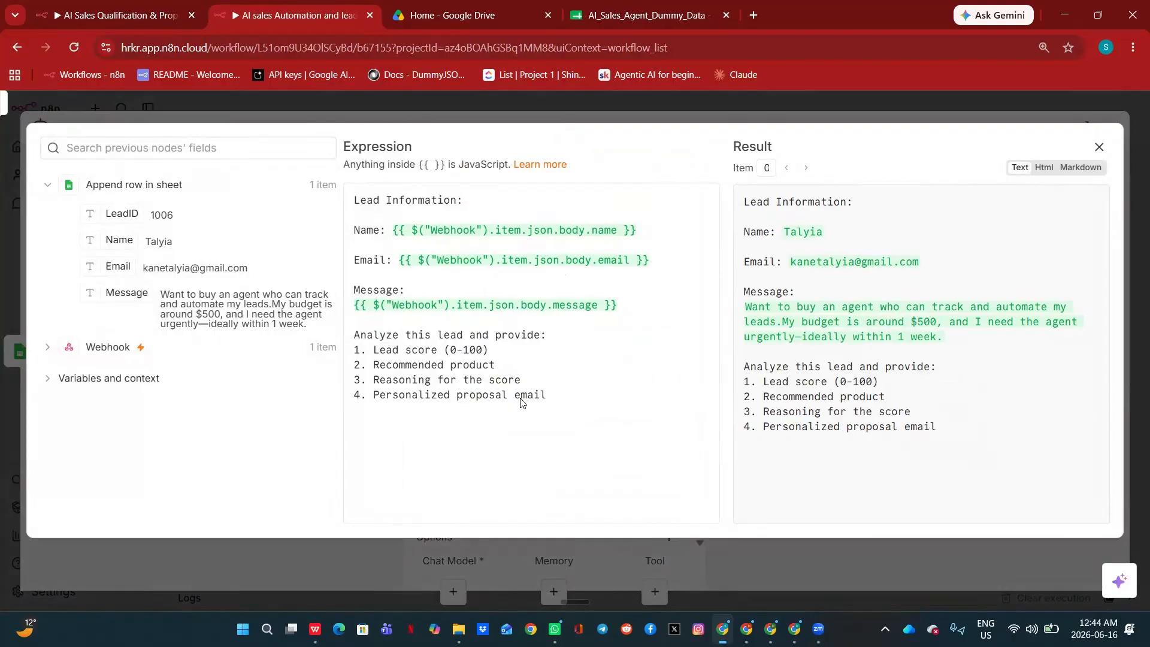
left_click(488, 111)
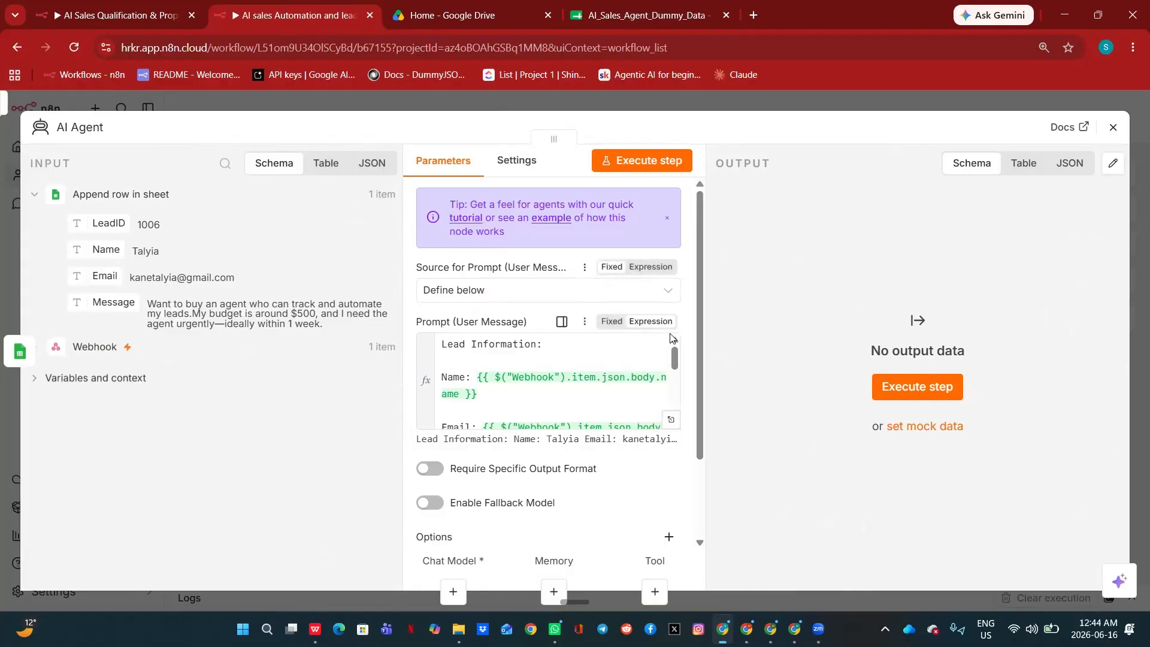
Step: Enable Require Specific Output Format on the AI Agent and add a System Message option
left_click_drag(675, 361, 711, 494)
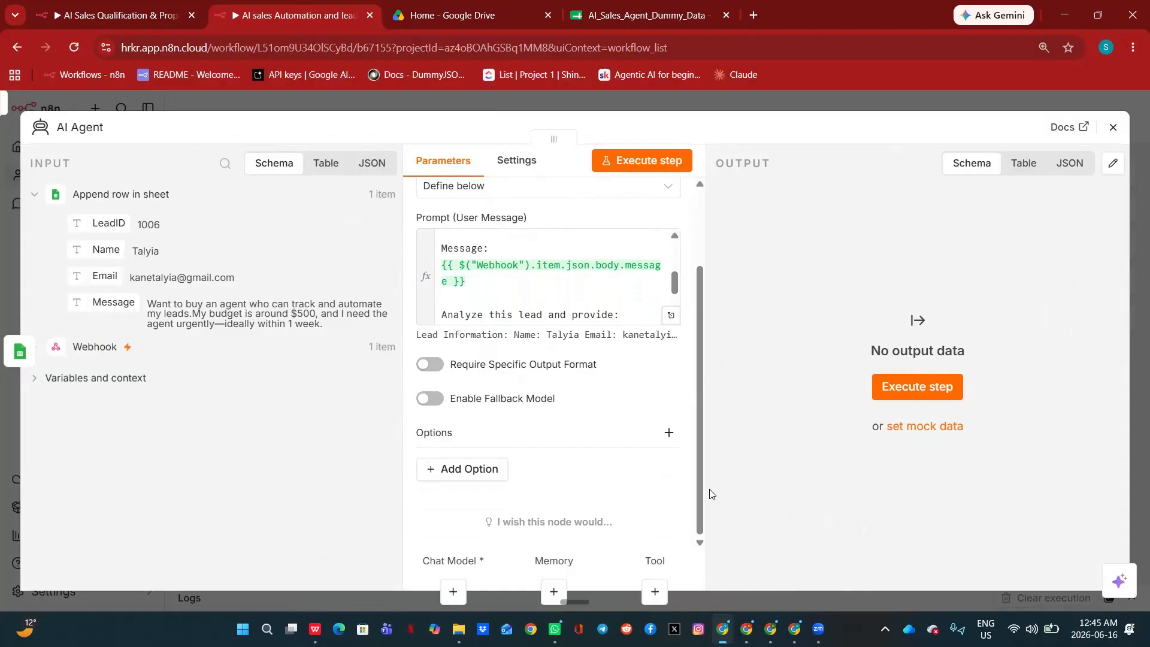
left_click(425, 366)
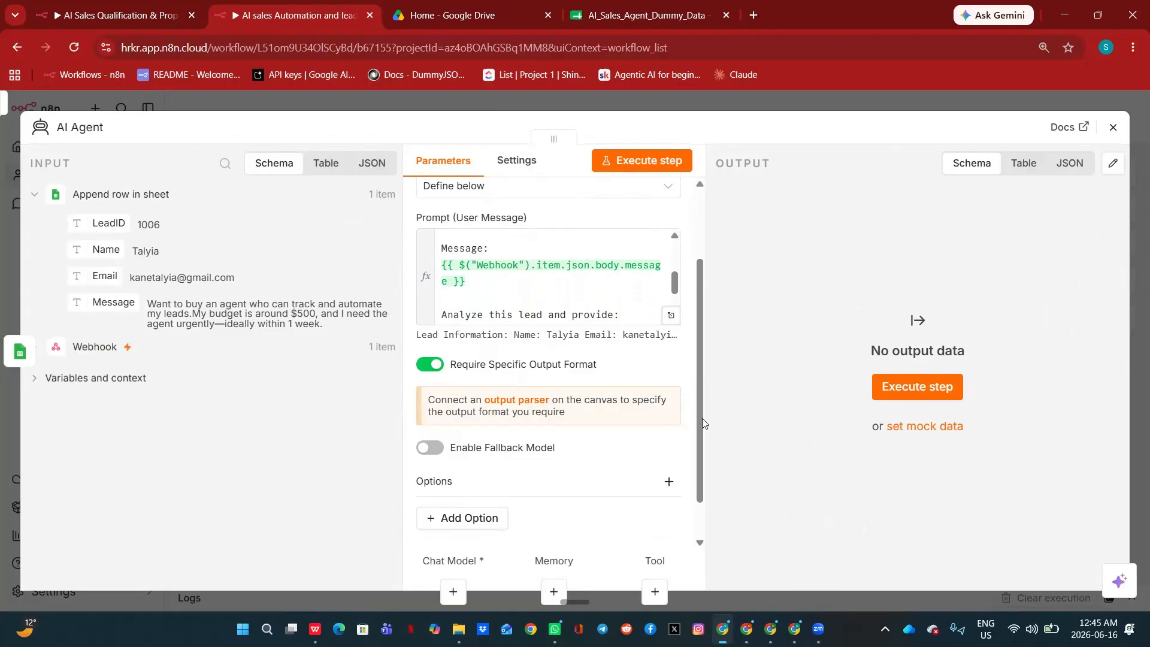
scroll(698, 433, "down", 1)
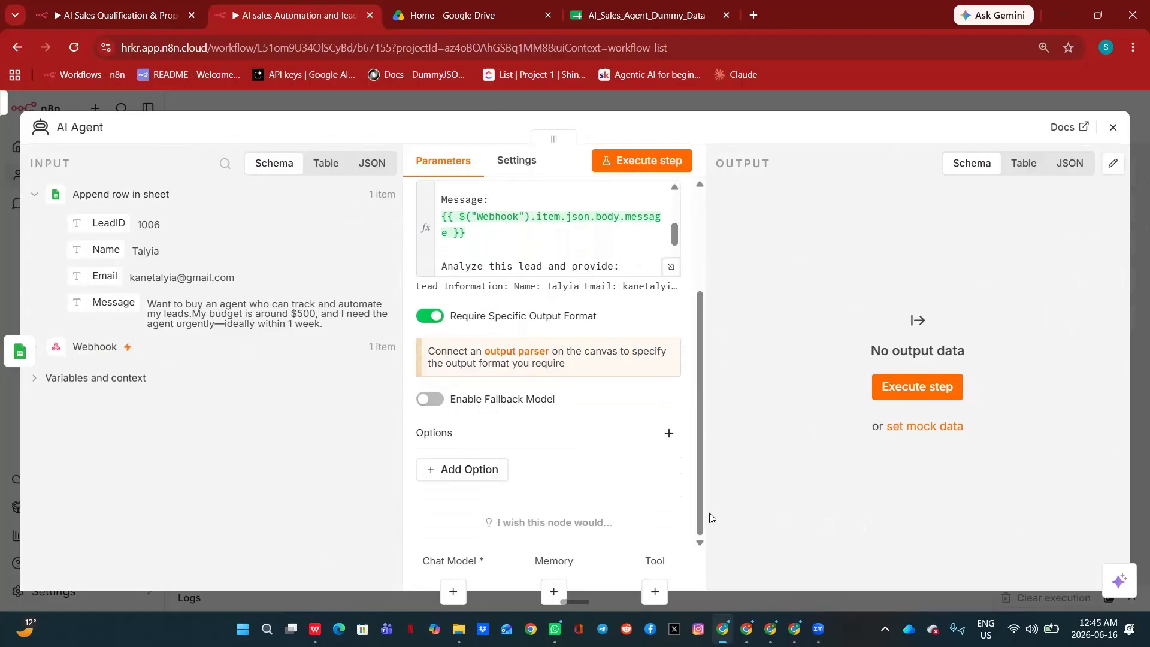
left_click(478, 475)
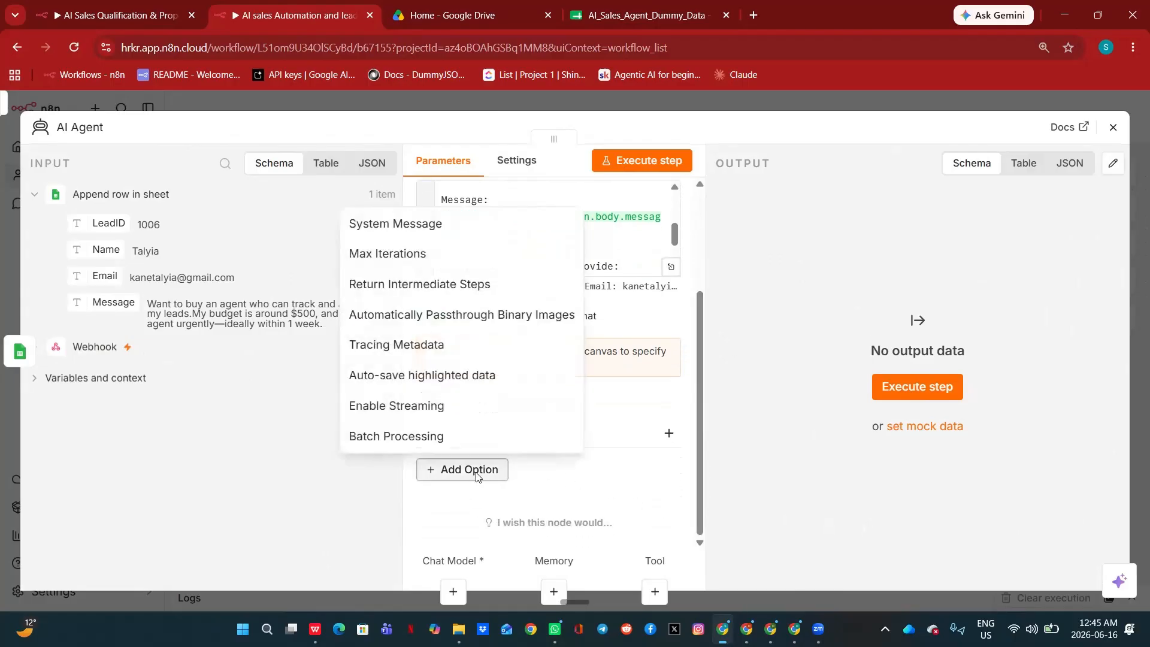
left_click(422, 226)
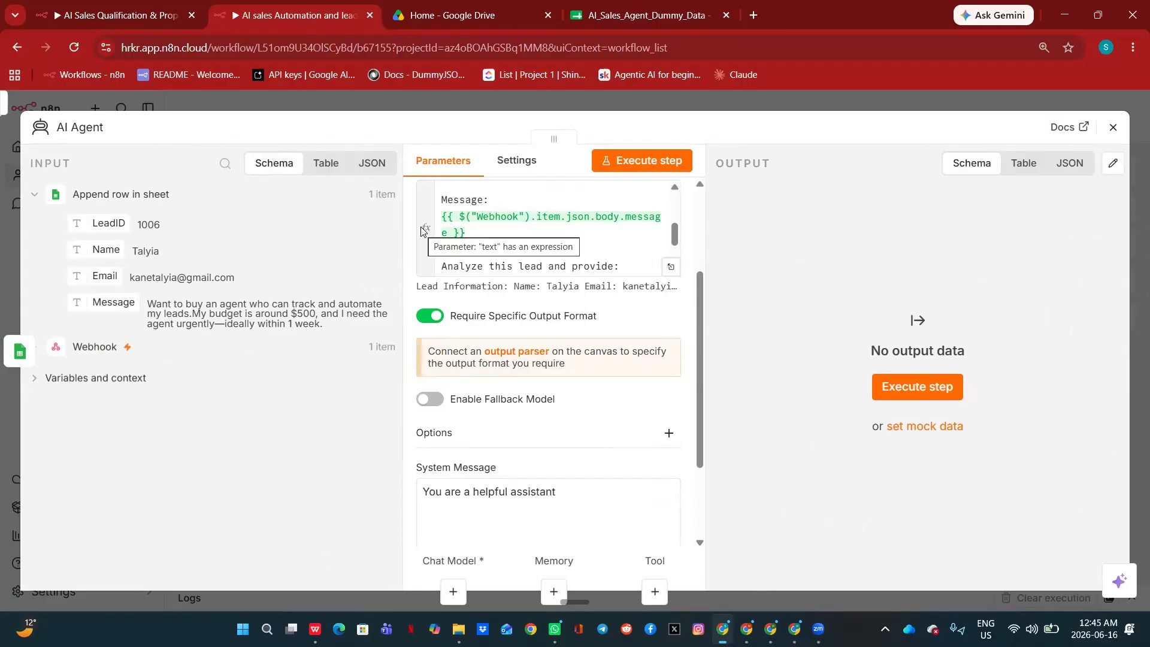
scroll(703, 359, "down", 2)
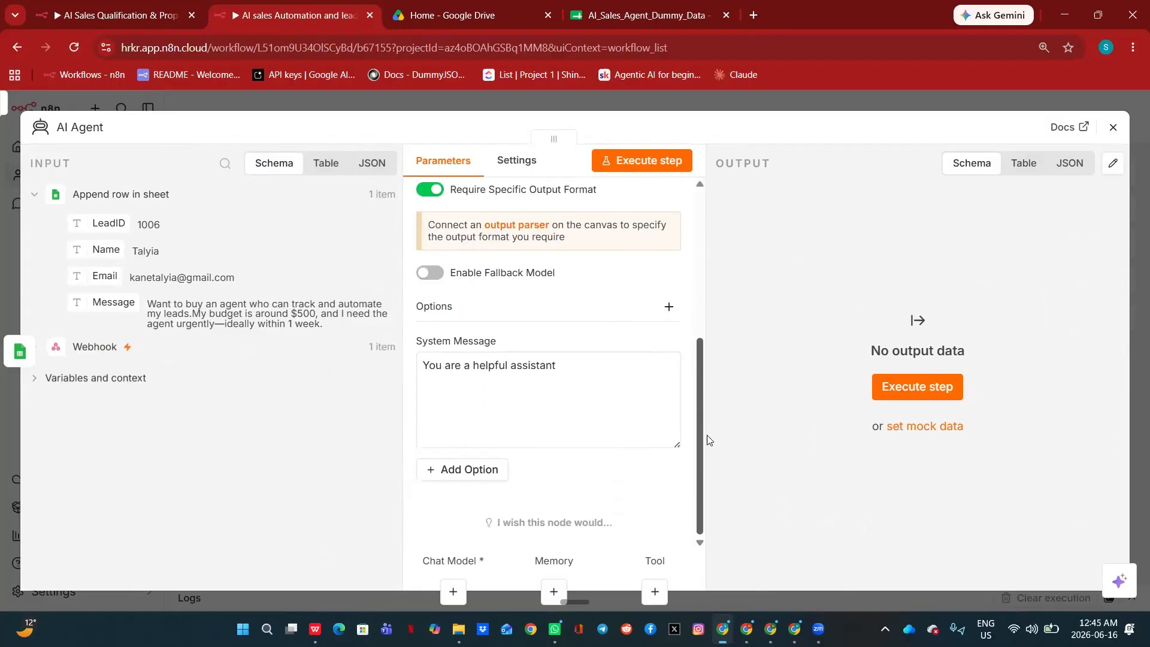
Step: Replace the system message with expert sales representative instructions covering needs analysis, product recommendation from the product knowledge sheet, 0-100 lead scoring, reasoning and a proposal email
left_click_drag(509, 388, 406, 376)
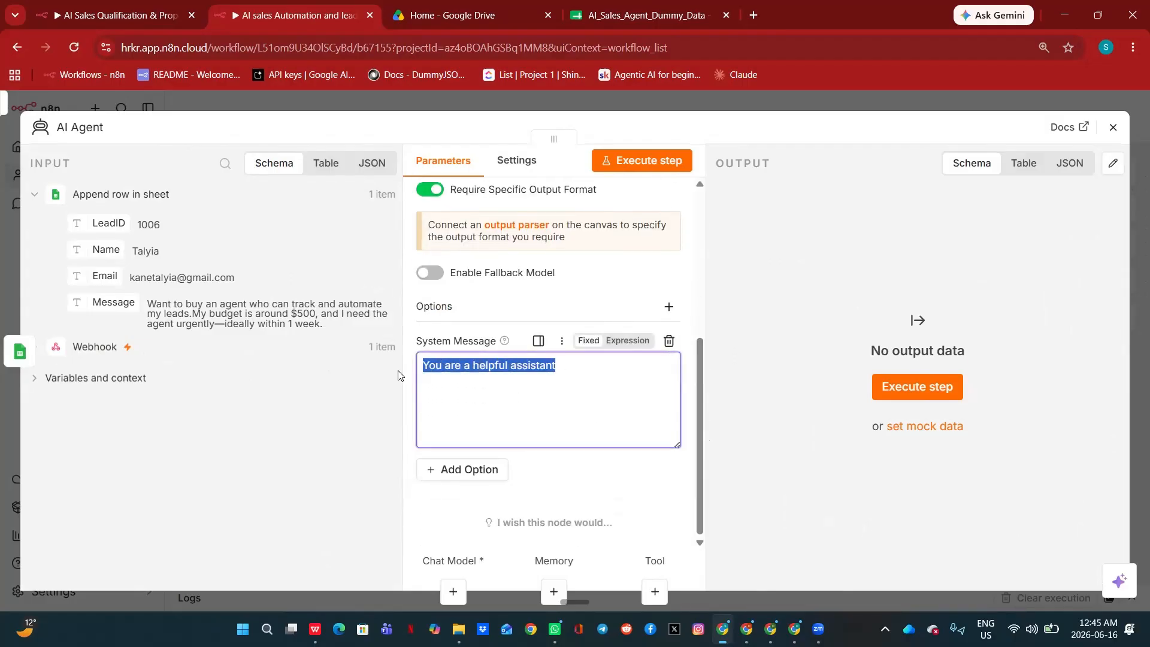
key("BackSpace")
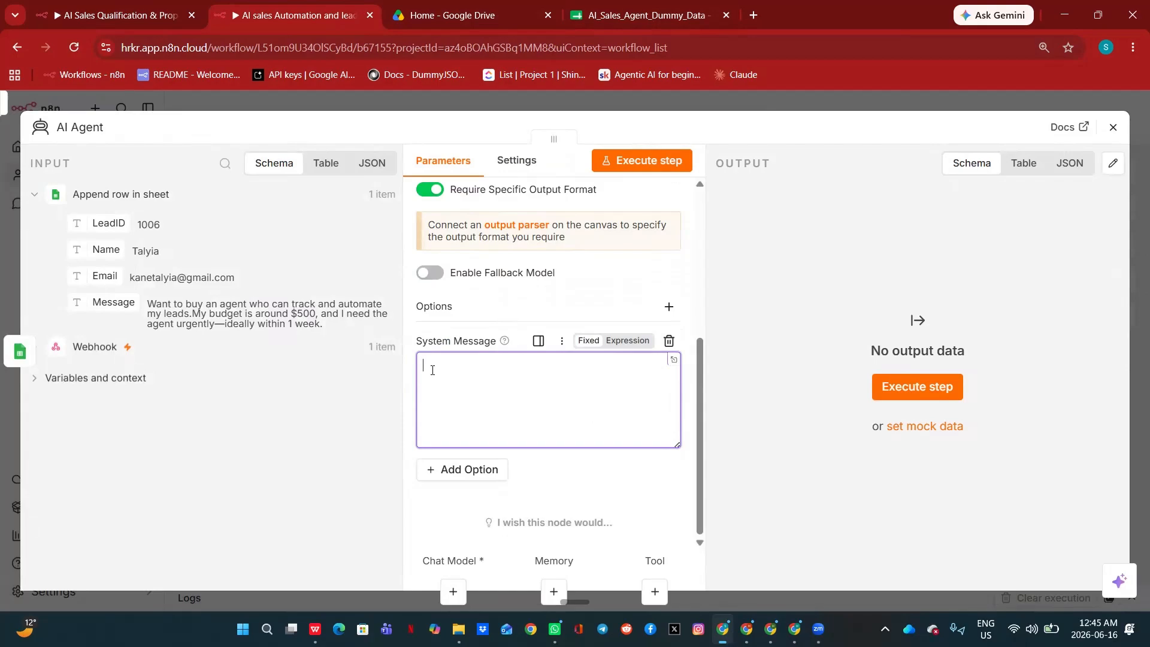
key("ctrl+v")
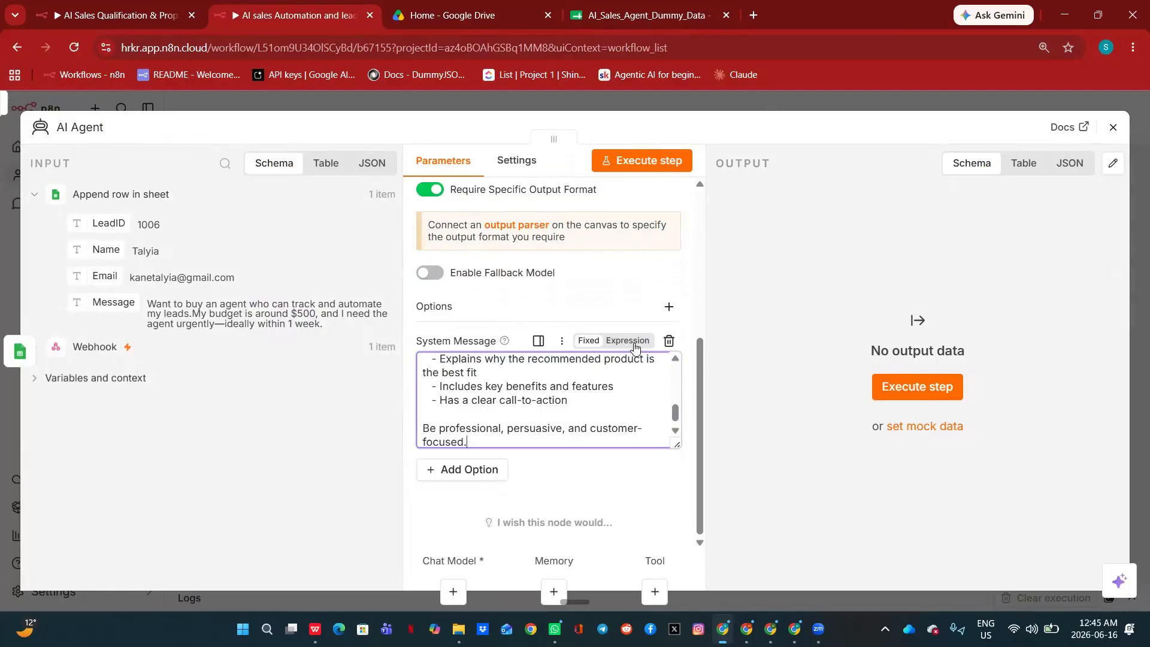
left_click(678, 361)
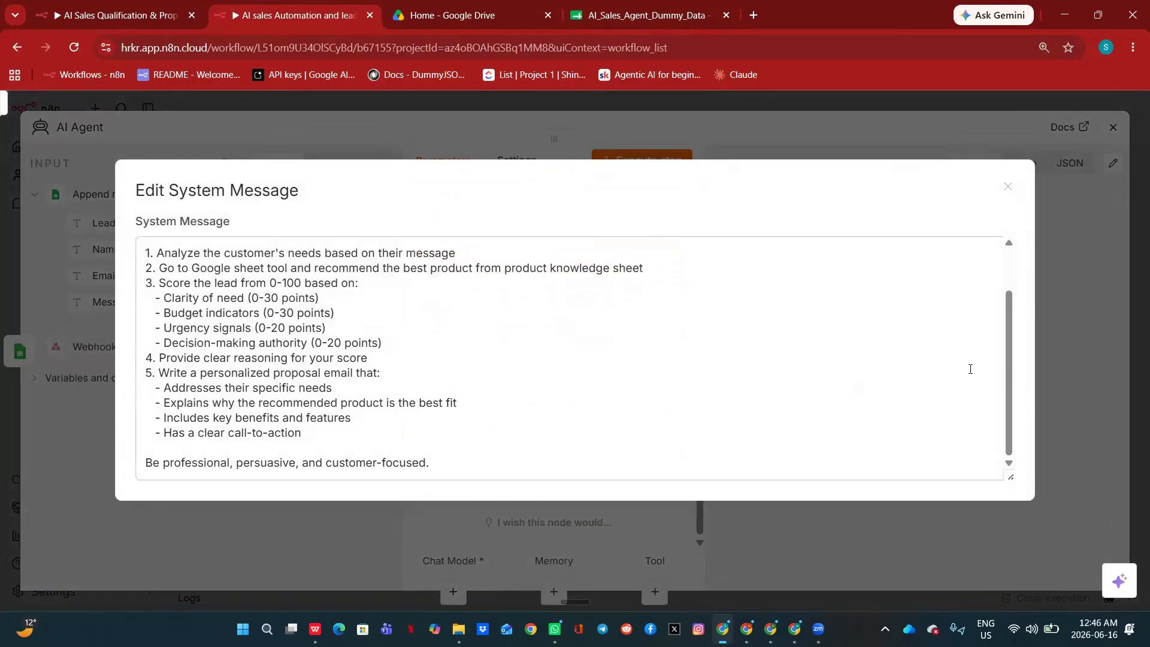
scroll(970, 368, "up", 1)
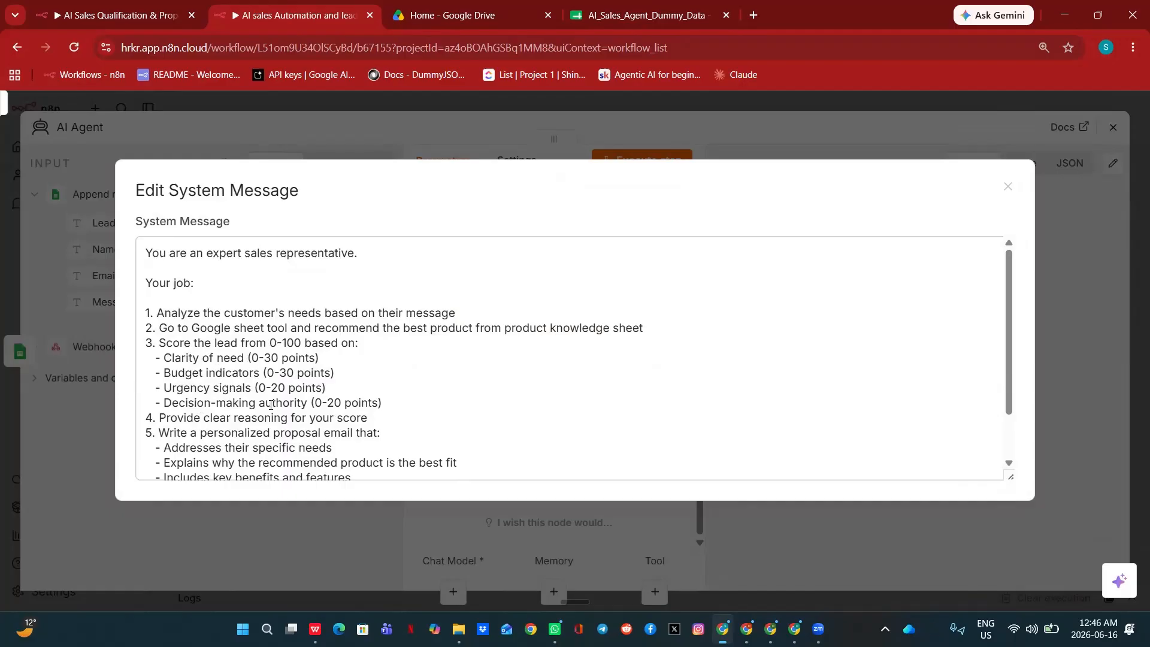
scroll(271, 405, "down", 2)
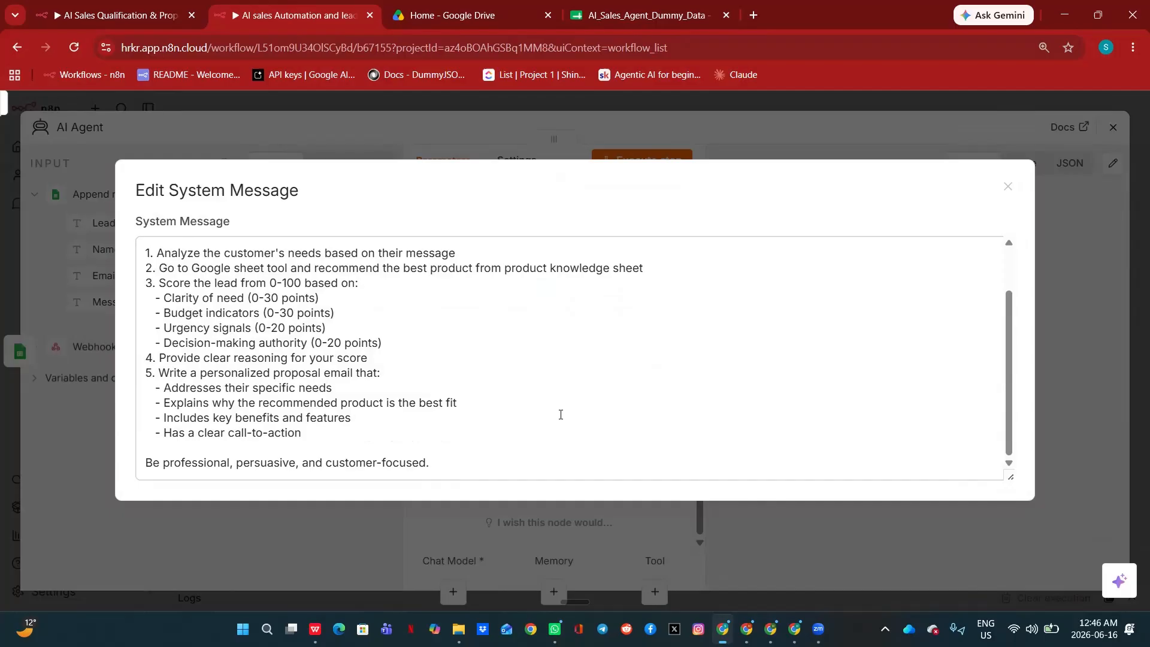
left_click(533, 140)
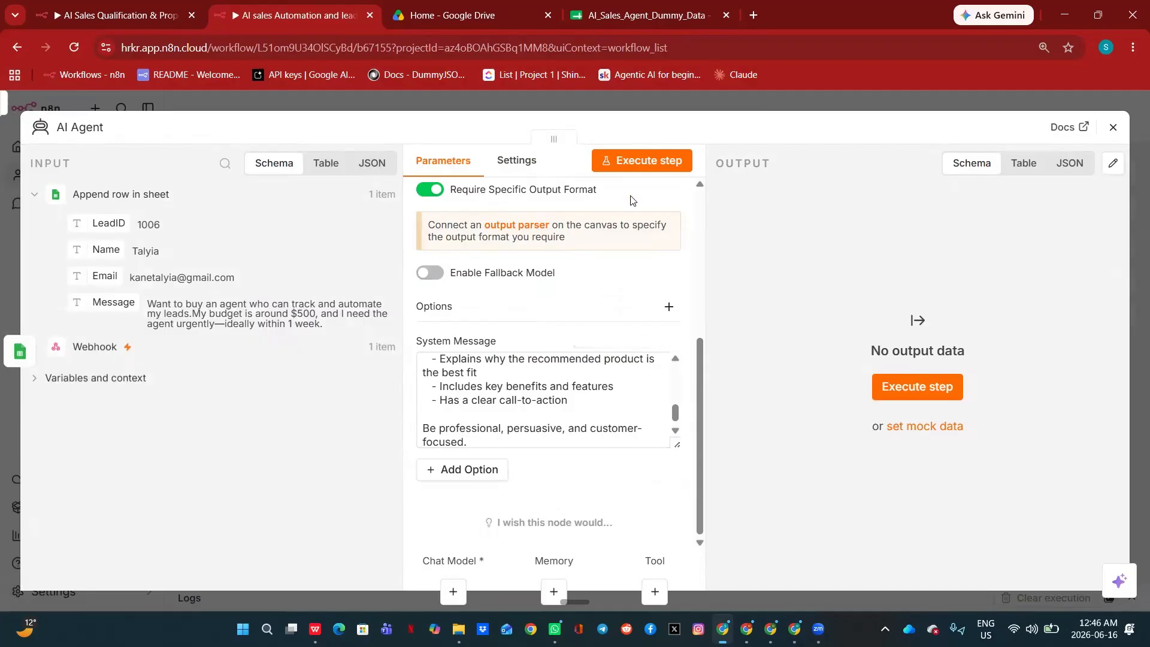
Step: Execute the AI Agent step to test it, and return to the workflow canvas
left_click(639, 161)
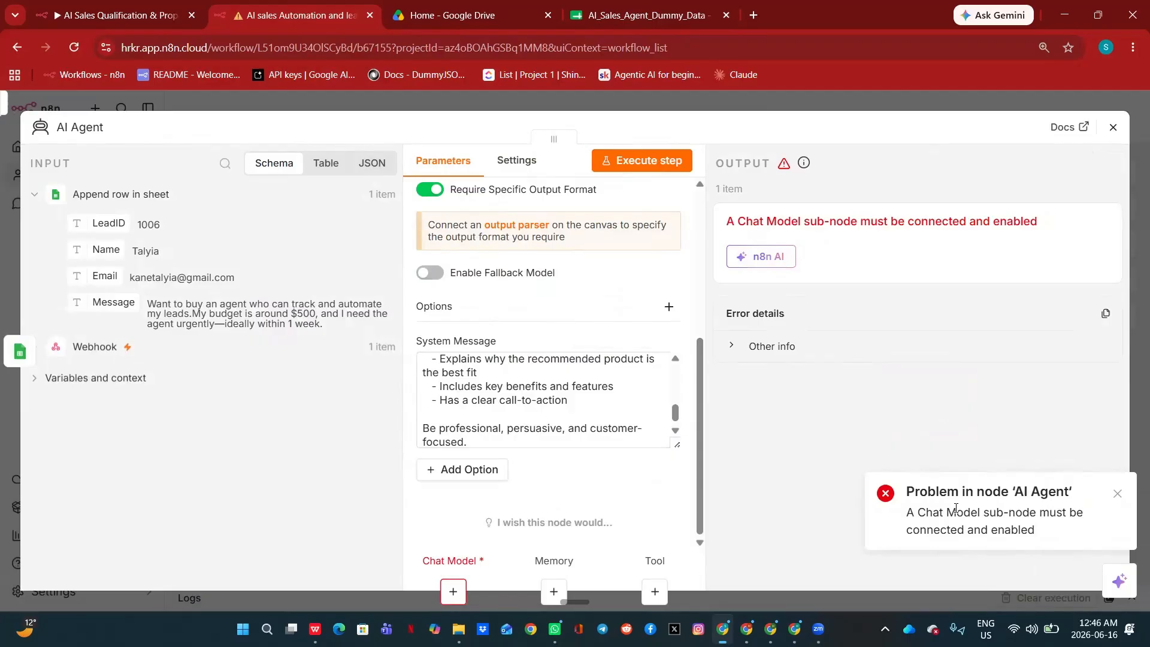
left_click(800, 96)
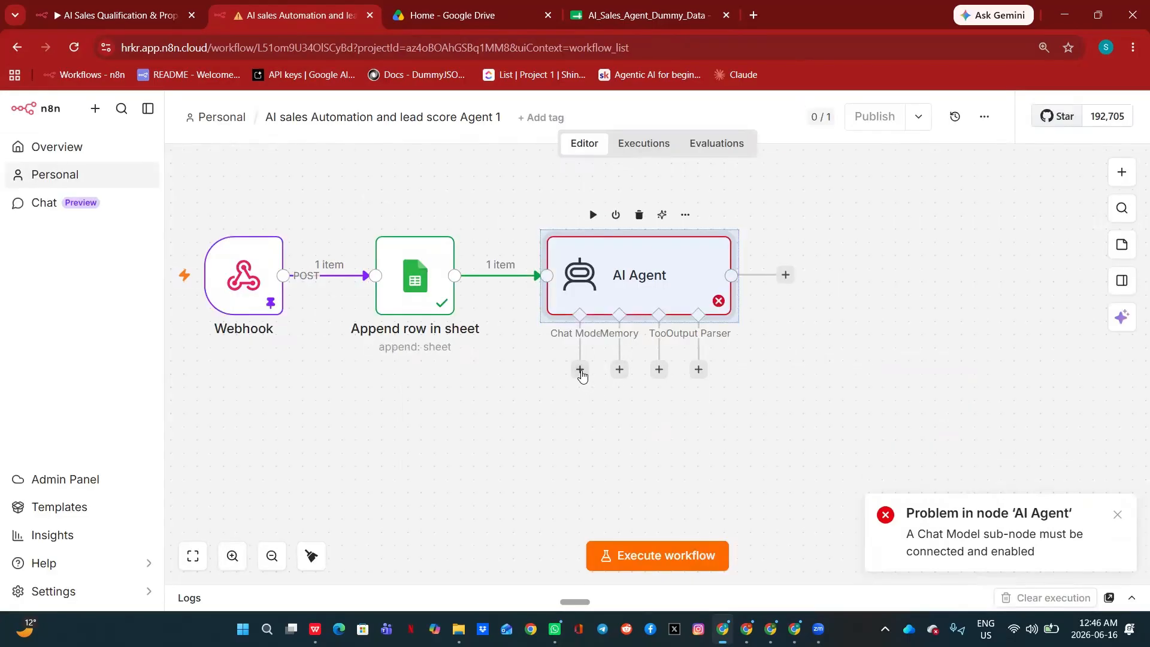
Step: Attach a Google Gemini Chat Model to the AI Agent and check the connection of its API credential
left_click(580, 371)
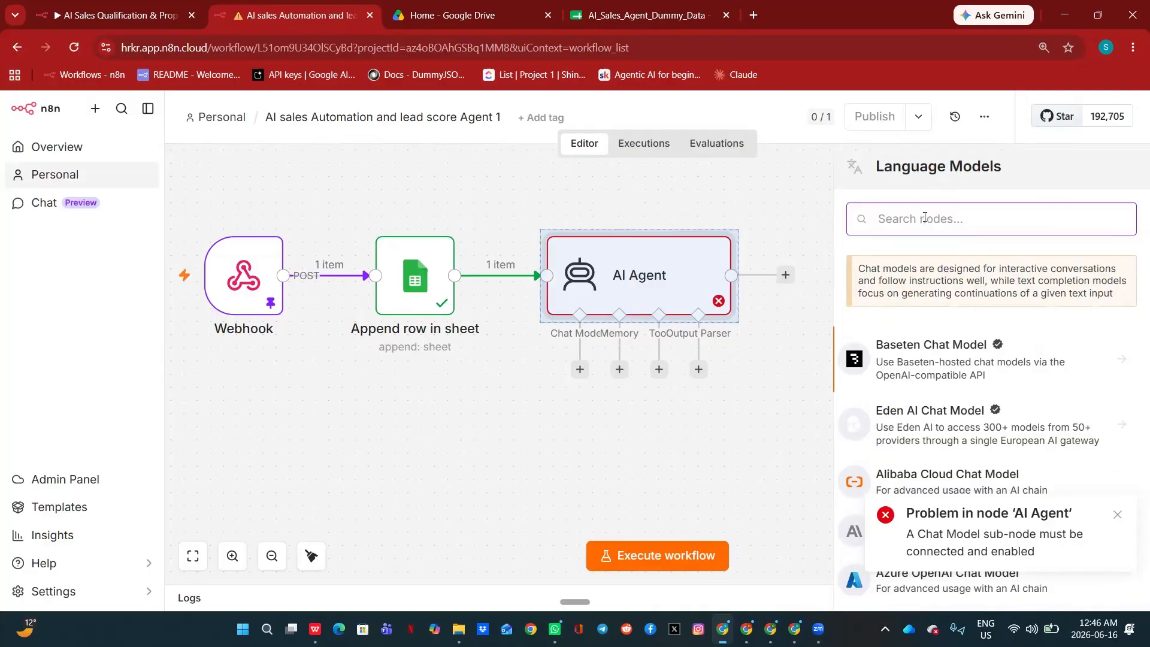
type("ge")
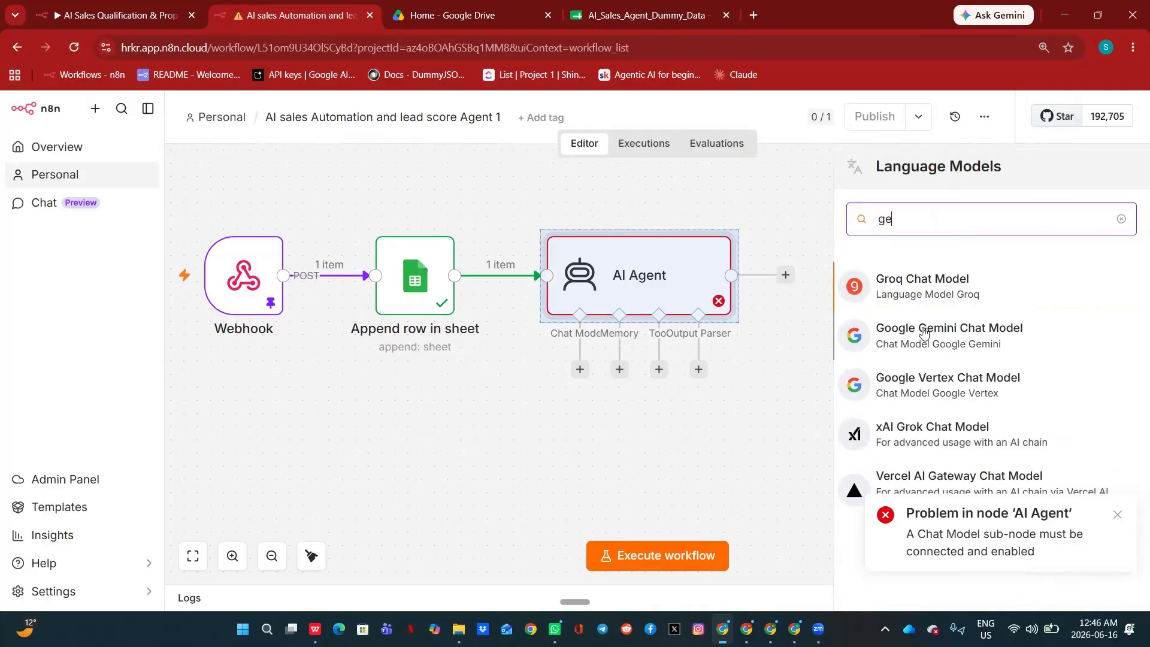
left_click(924, 333)
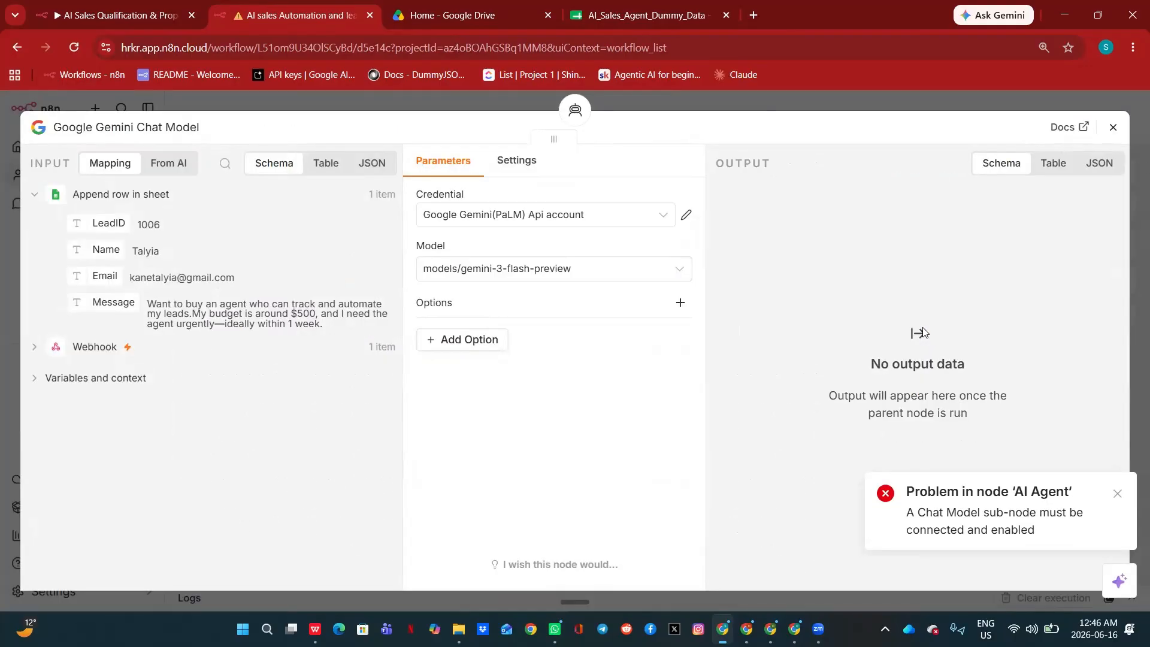
left_click(686, 214)
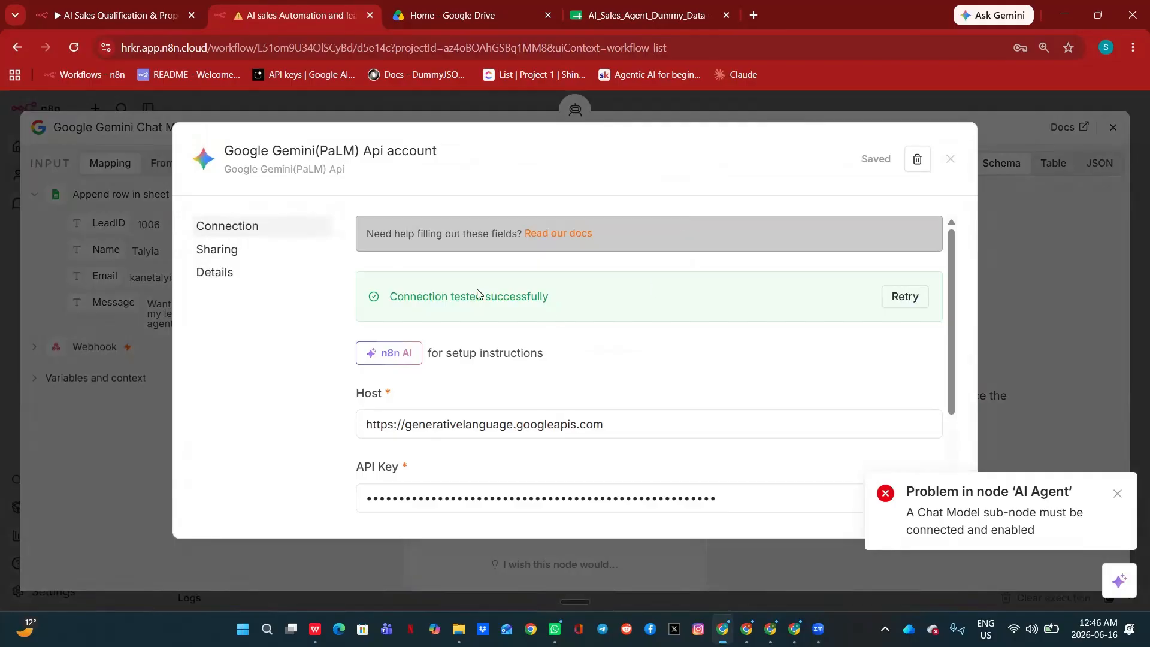
left_click(660, 106)
Step: Set the Gemini chat node's model to models/gemini-2.5-flash and return to the workflow canvas
left_click(683, 274)
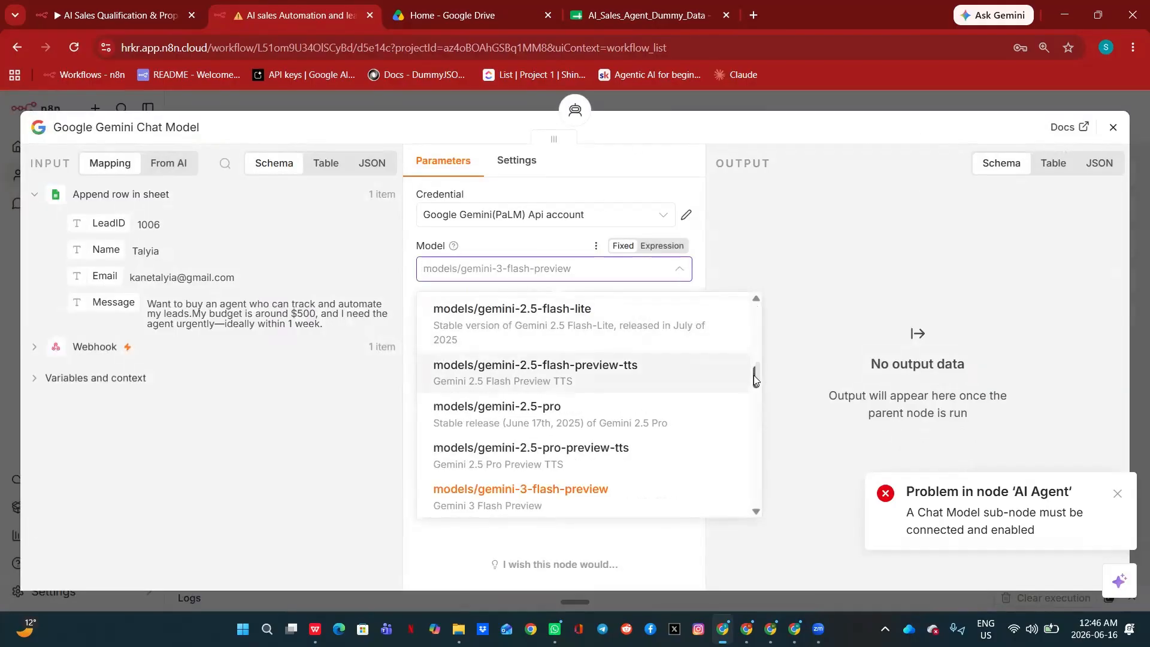
left_click_drag(754, 373, 754, 354)
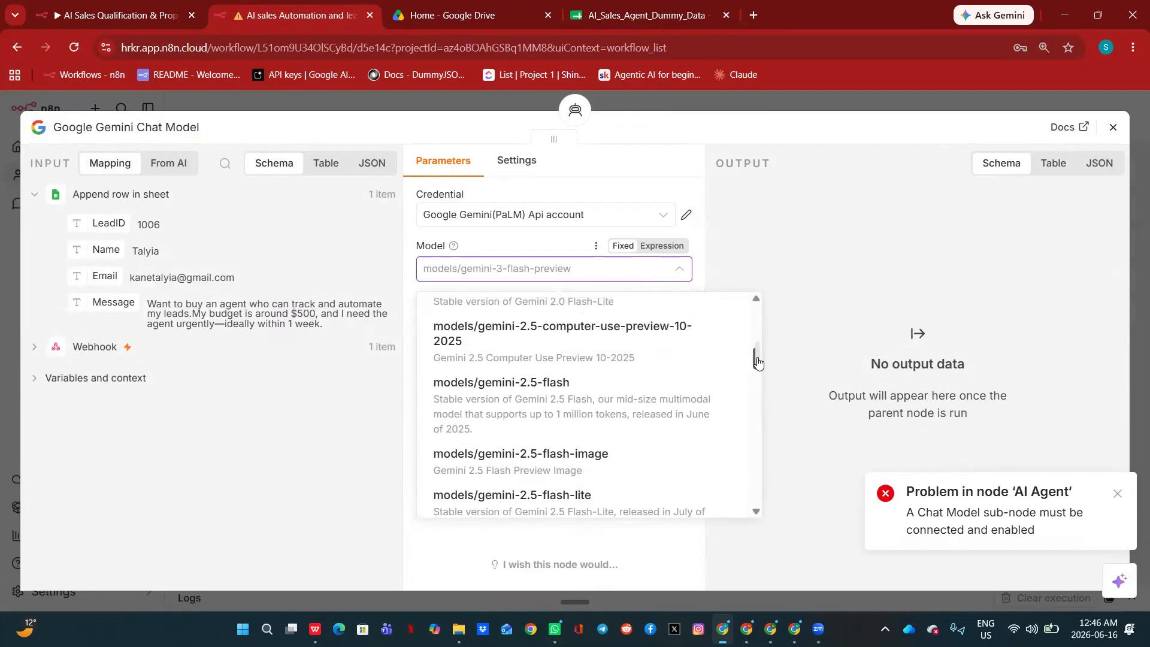
left_click(550, 398)
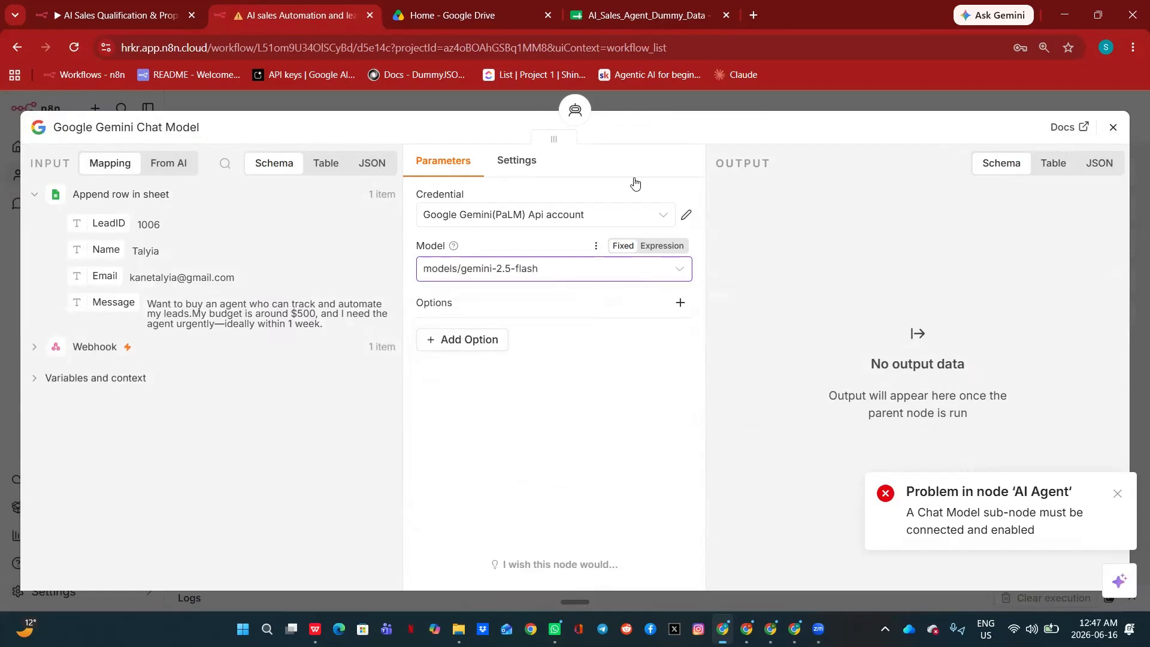
left_click(694, 107)
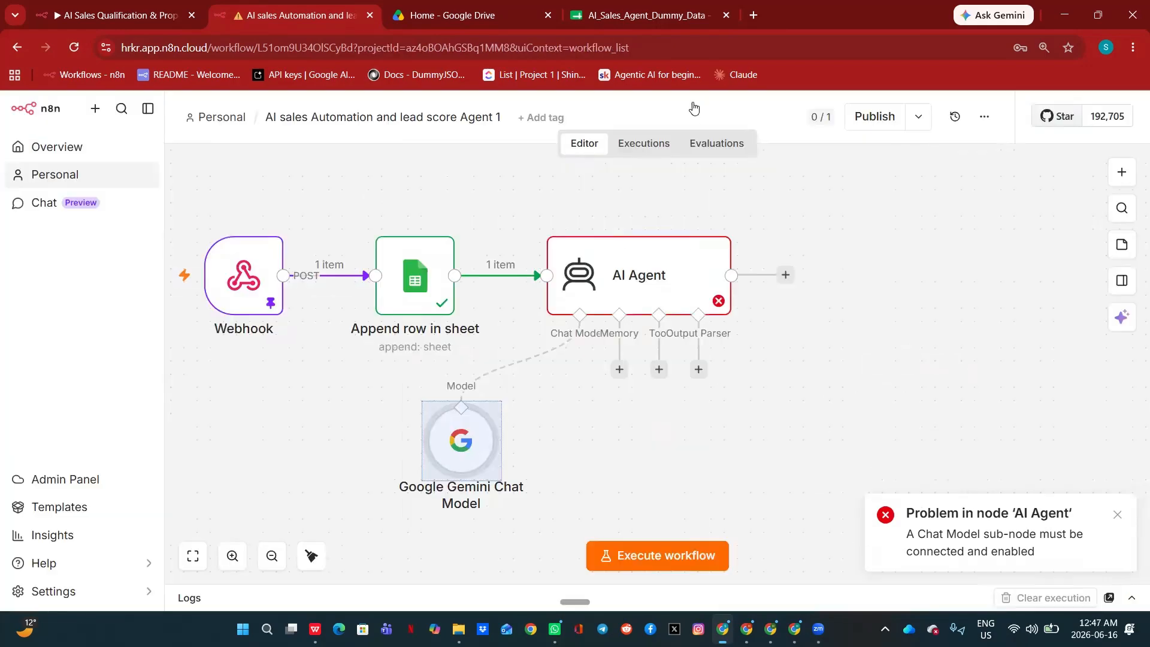
Step: Attach a Structured Output Parser with JSON example: lead_score 95, recommended_product "AI Sales Automation Pro", reasoning "High intent and clear need", proposal_email "Dear customer, based on your needs..."
left_click(698, 369)
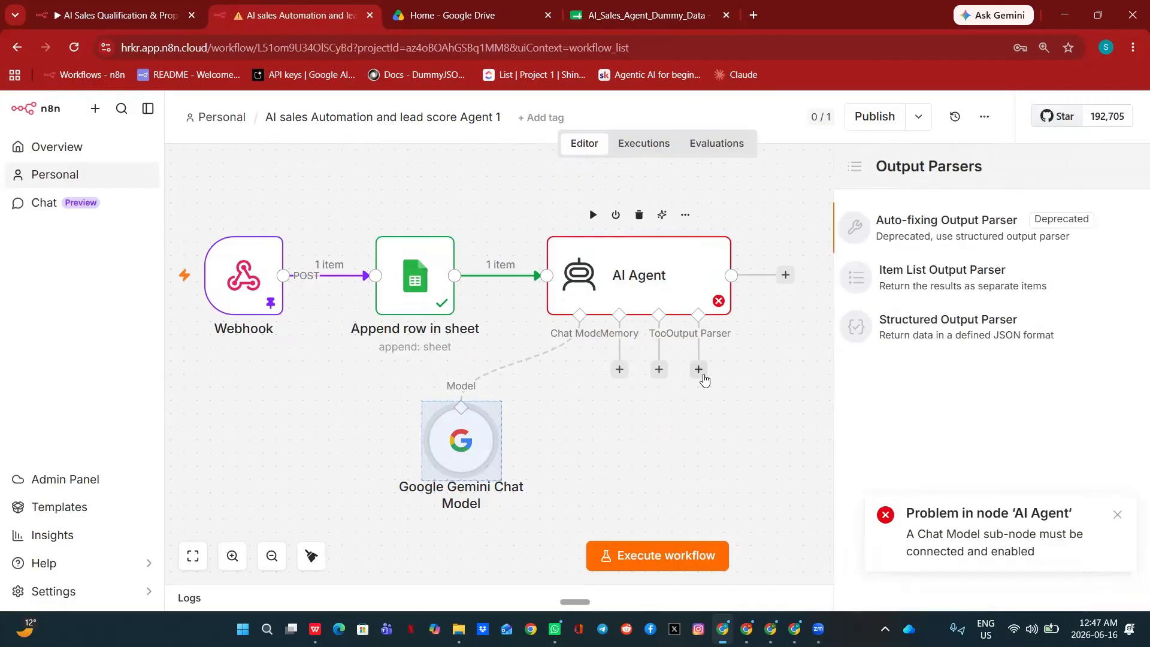
left_click(953, 331)
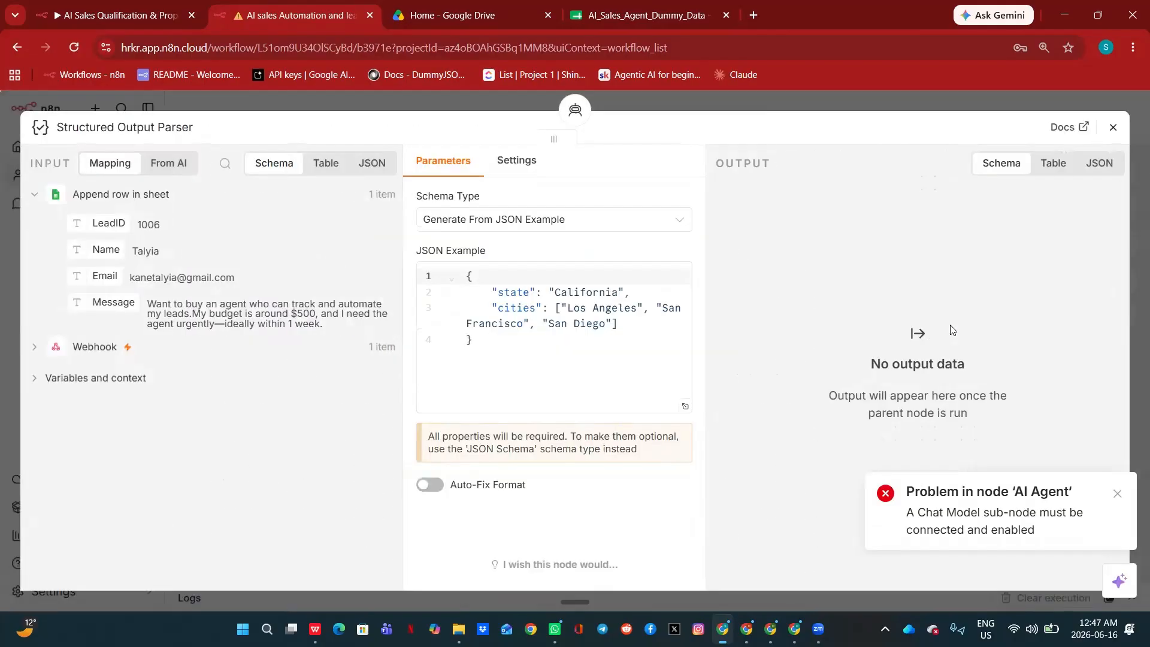
left_click_drag(501, 352, 419, 264)
key("BackSpace")
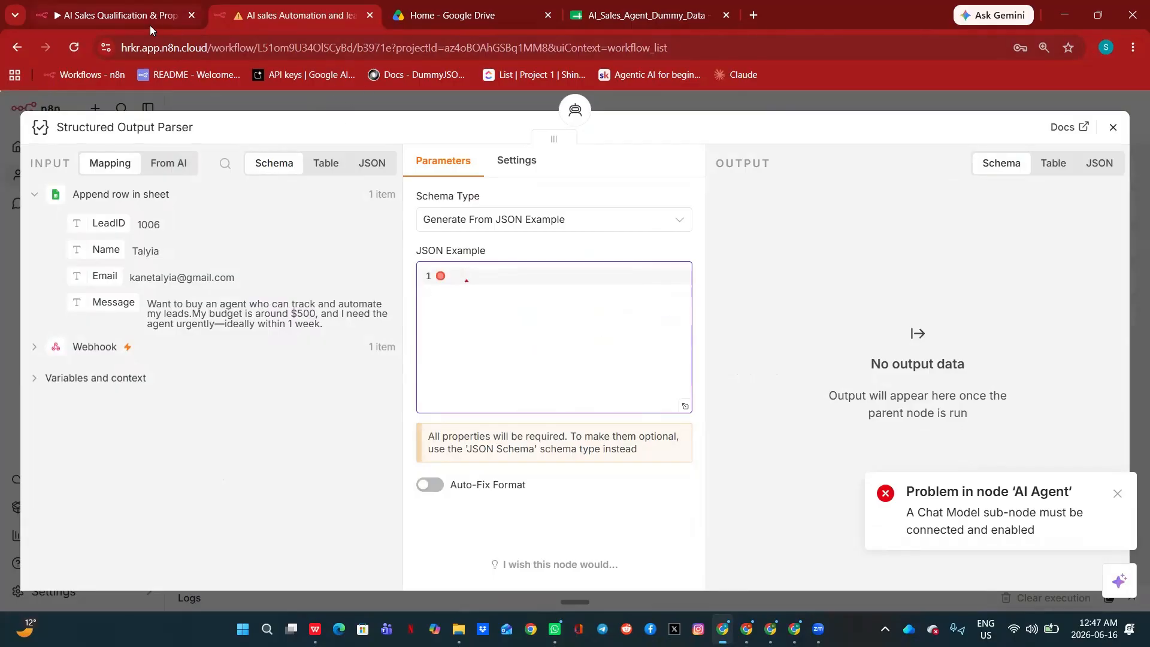
type("{ \"lead_score\": 95, \"recommended_product\": \"AI Sales Automation Pro\", \"reasoning\": \"High intent and clear need\", \"proposal_email\": \"Dear customer, based on your needs...\" }")
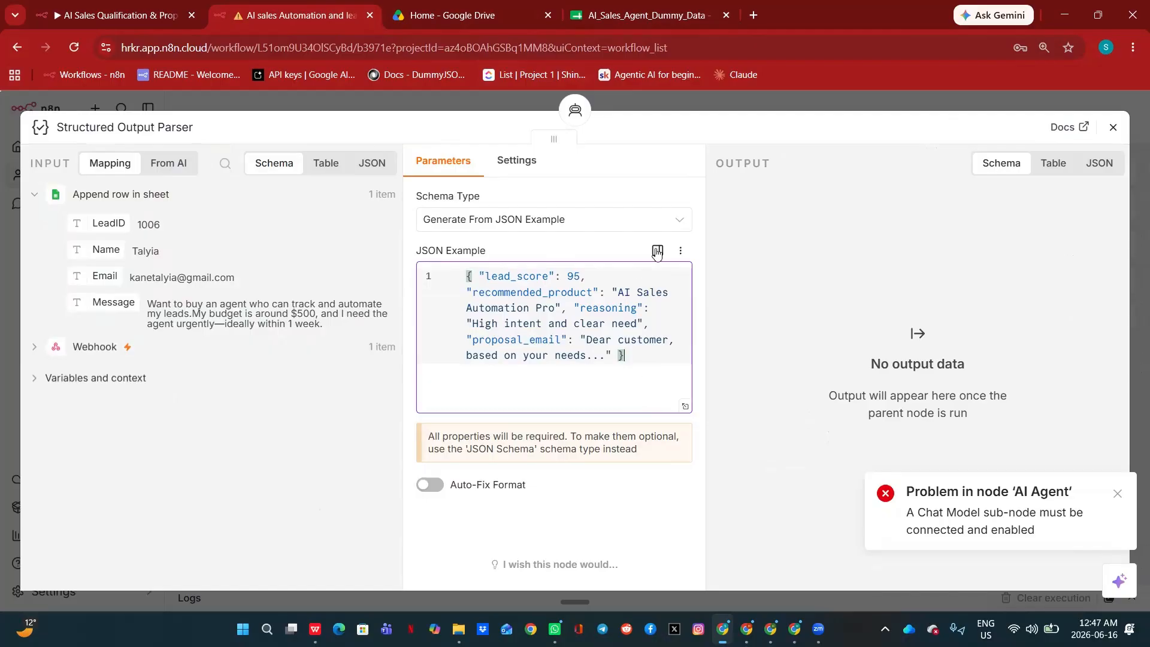
left_click(706, 101)
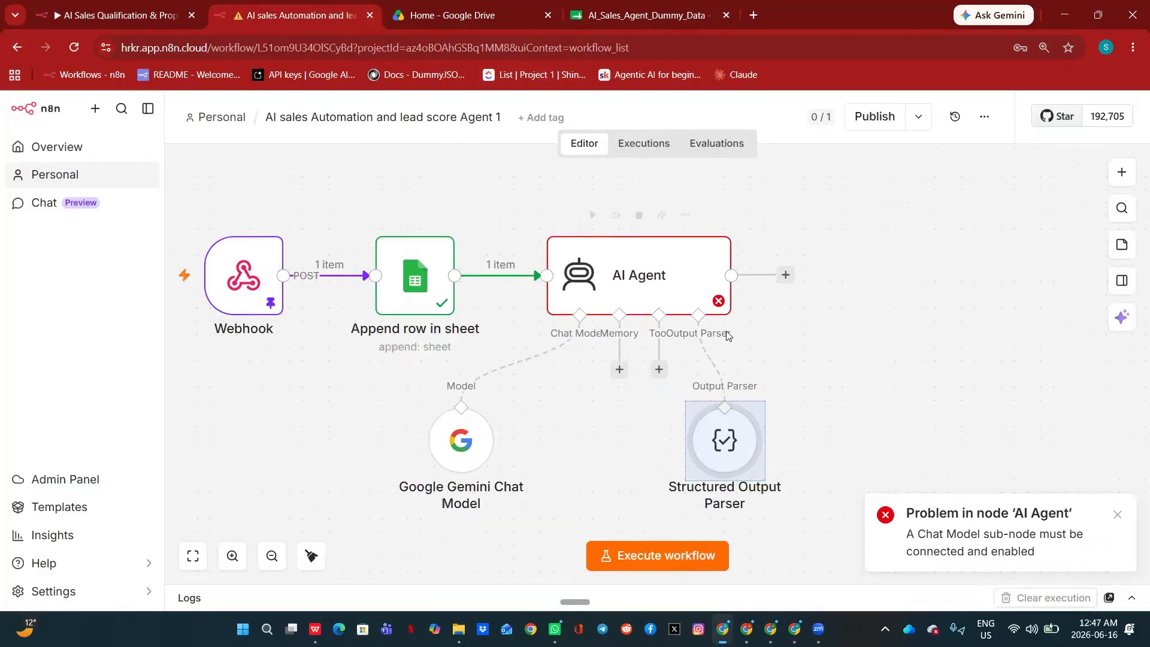
Step: Move the Structured Output Parser aside and attach a Google Sheets Tool to the AI Agent's tool connection
left_click_drag(734, 435, 774, 423)
mouse_move(636, 274)
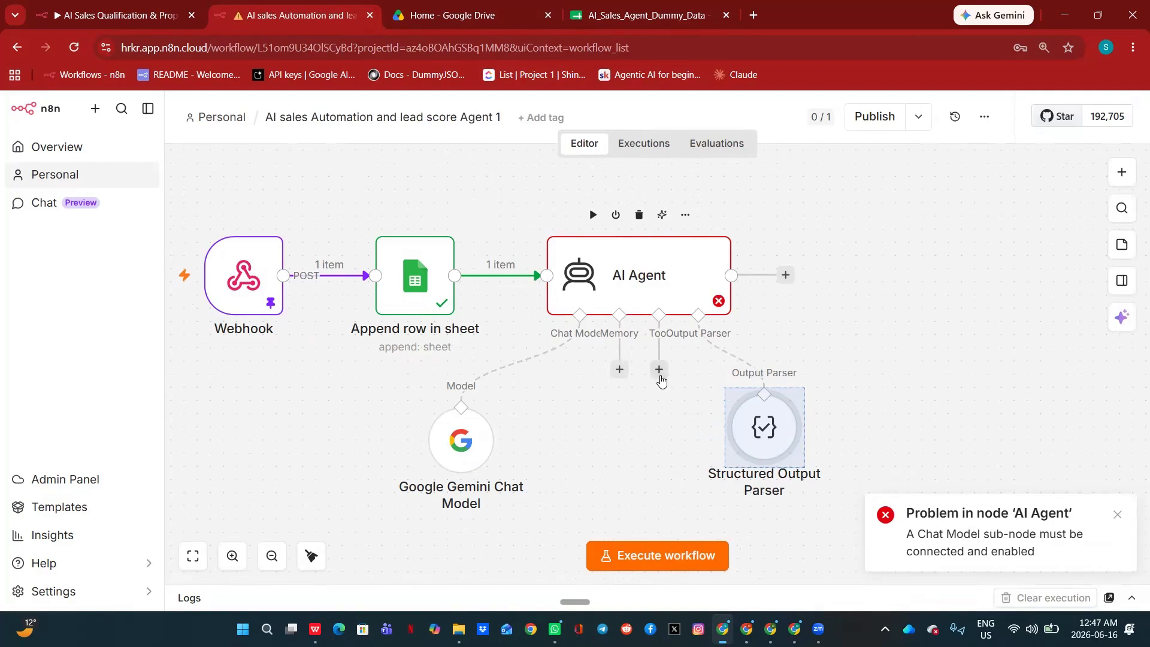
left_click(659, 369)
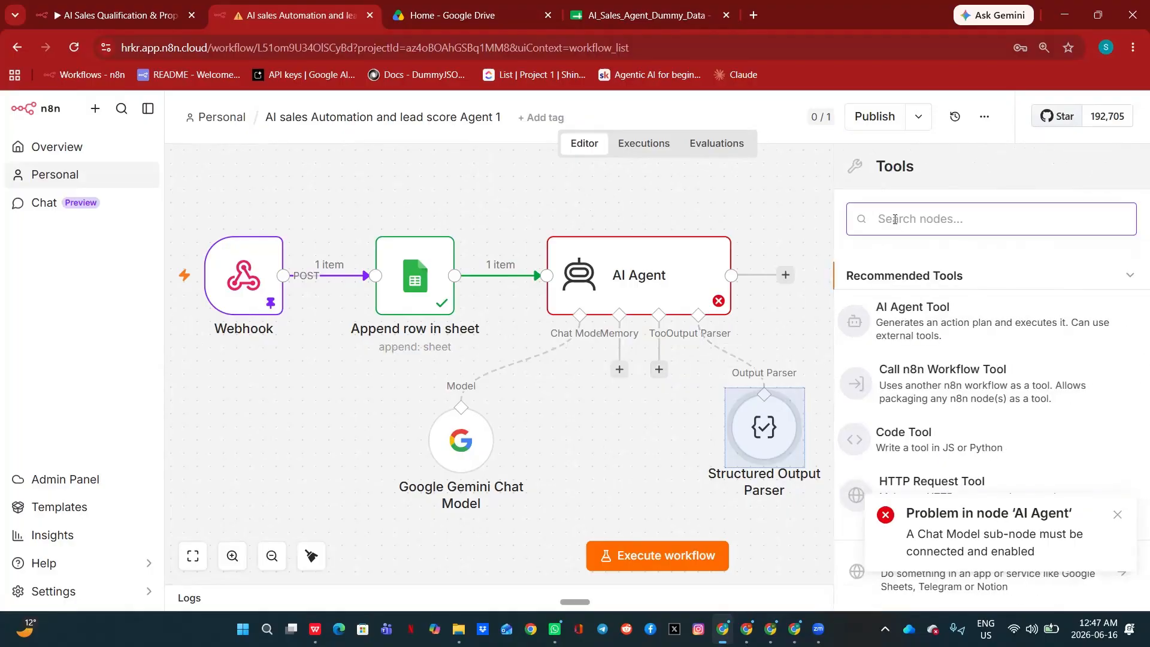
type("sh")
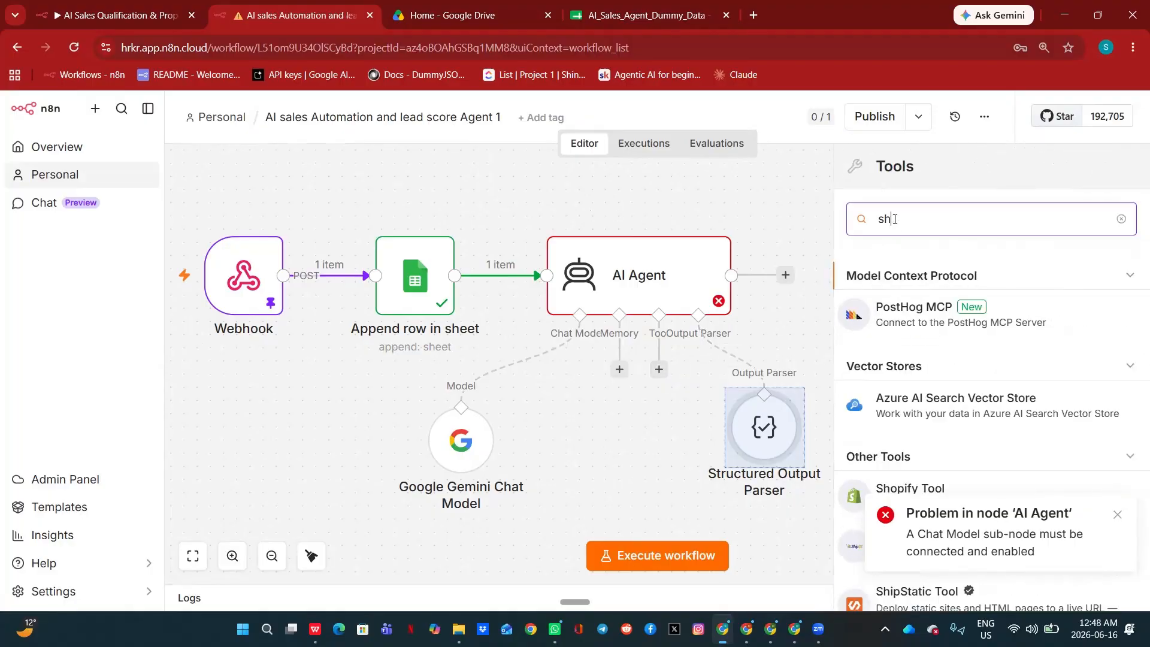
type("eet")
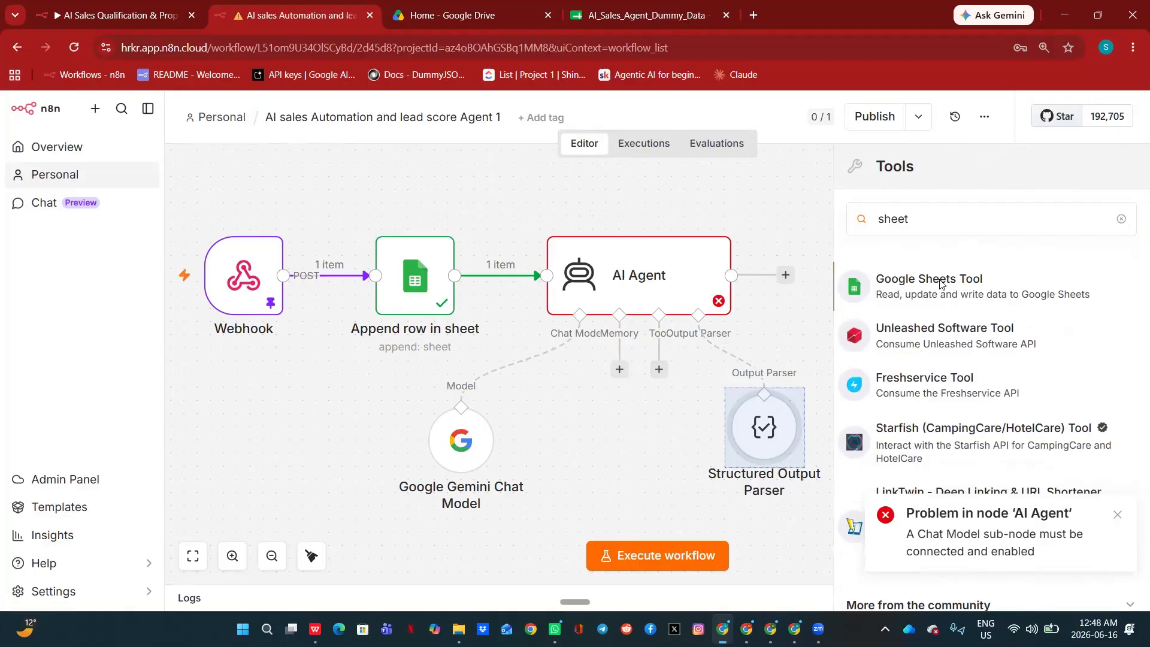
left_click(940, 287)
left_click(684, 216)
left_click(674, 113)
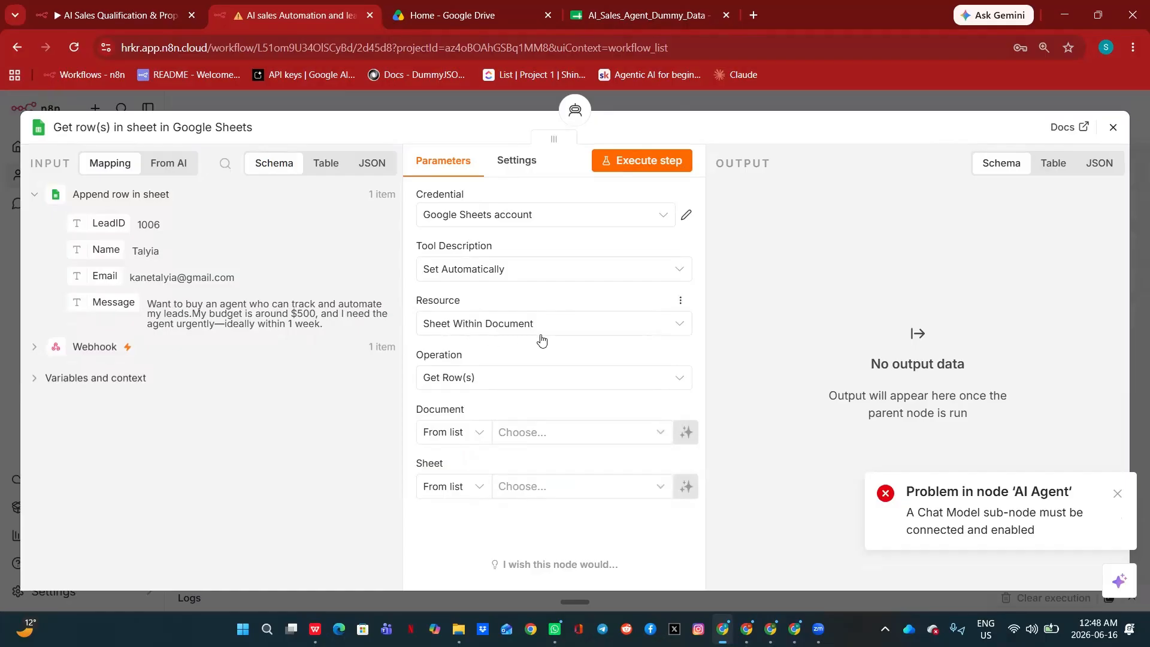
Step: Set the tool to Get Row(s) from the ProductKnowledge sheet of AI_Sales_Agent_Dummy_Data, check that sheet in the spreadsheet, and return to the workflow canvas
left_click(679, 383)
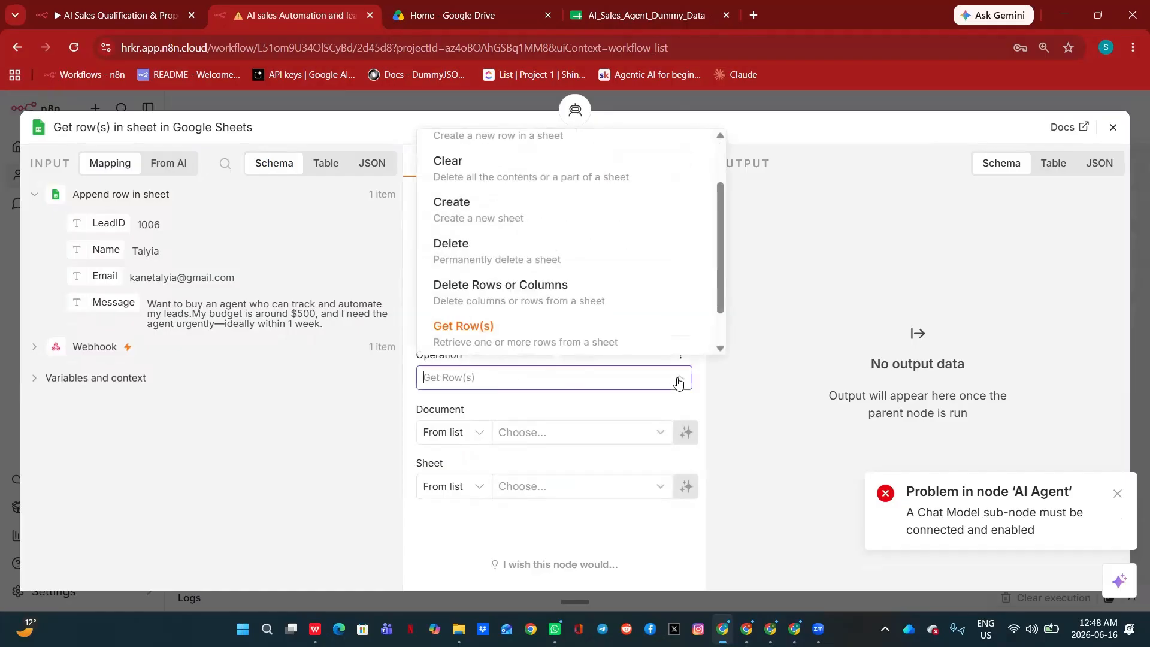
left_click(493, 336)
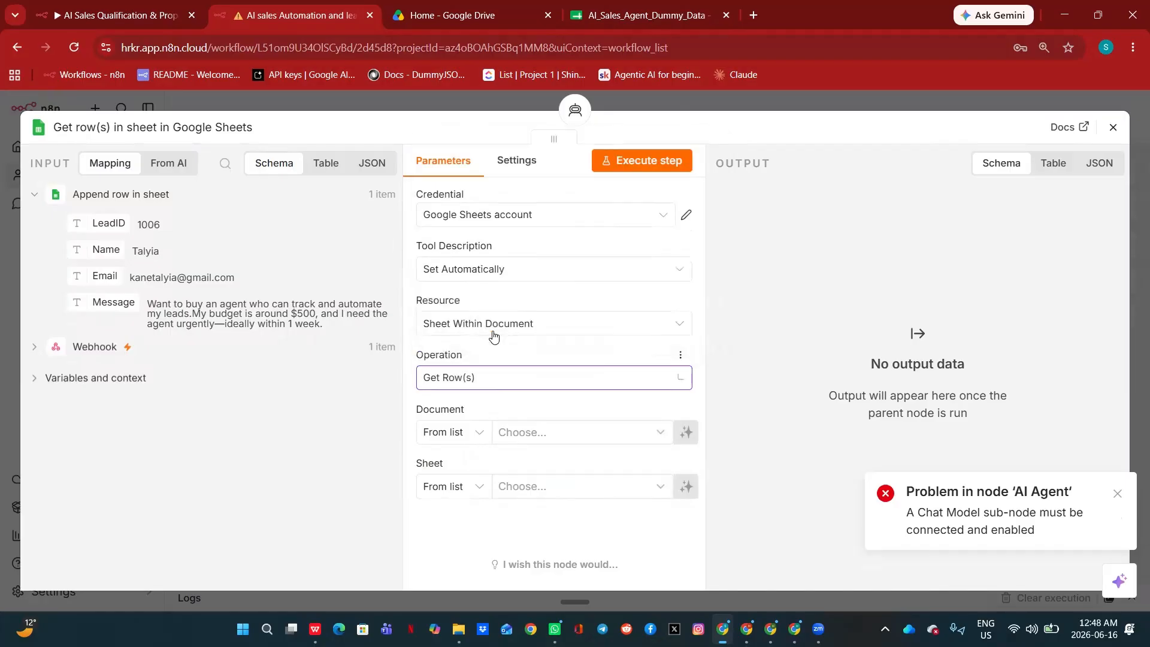
left_click(661, 435)
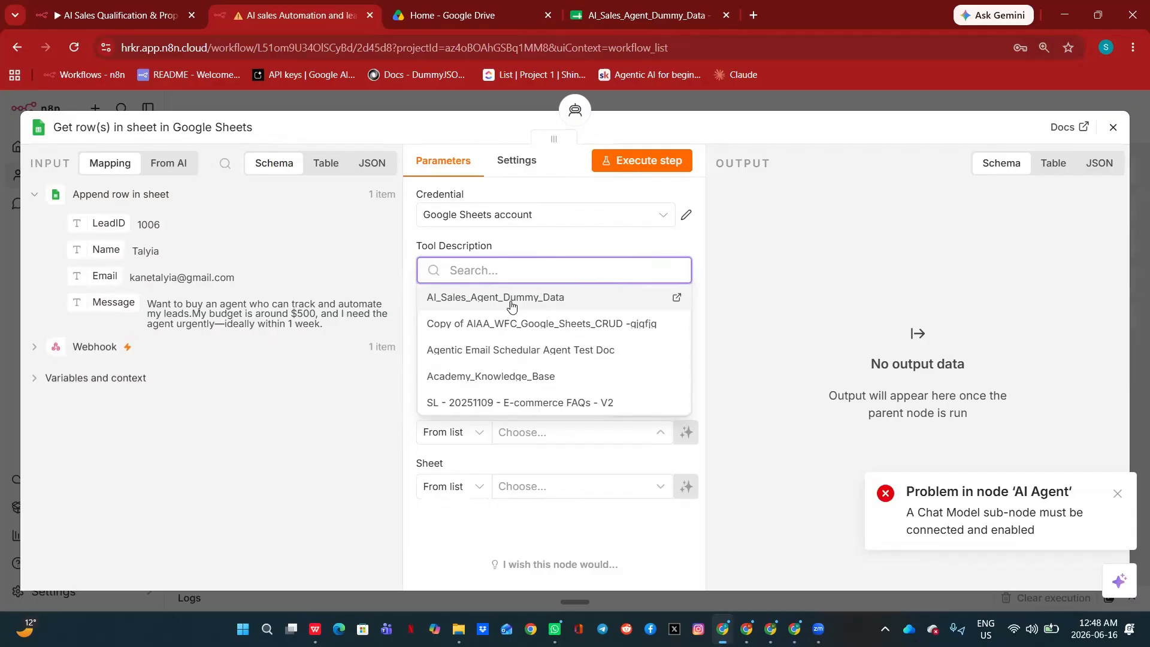
left_click(511, 298)
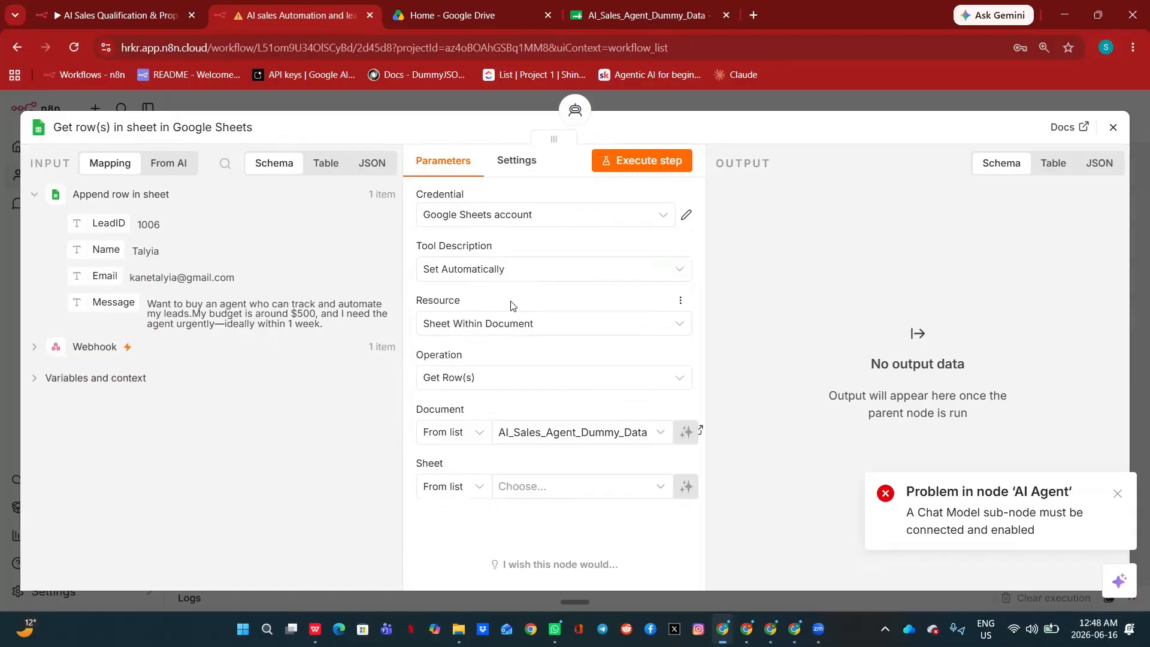
left_click(660, 487)
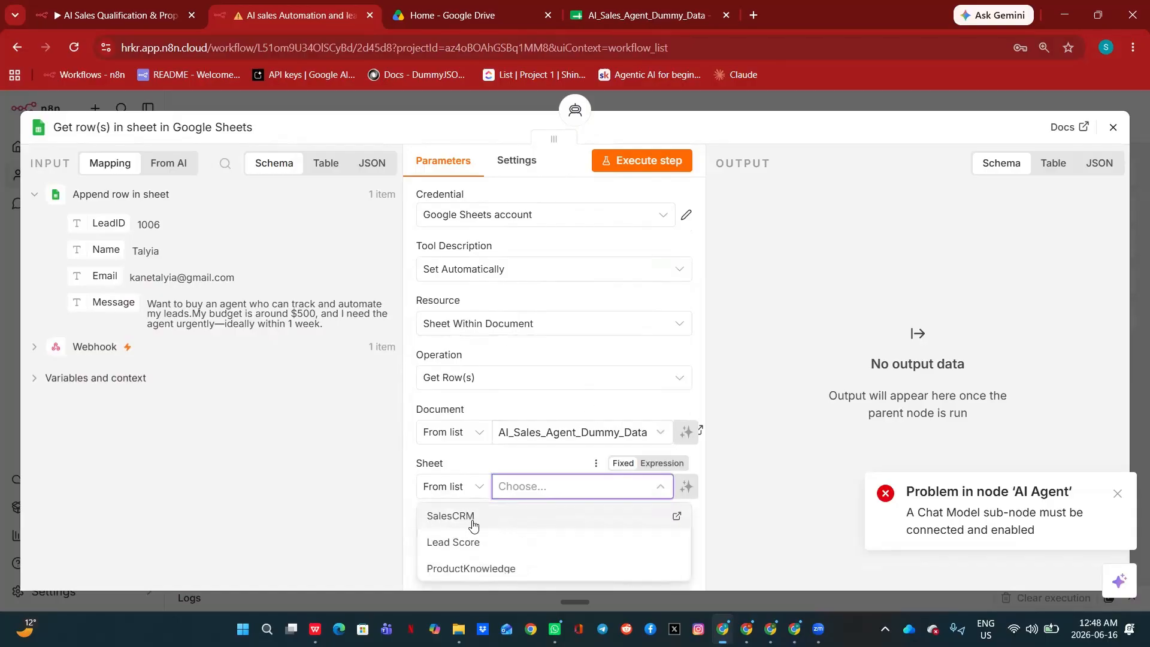
left_click(464, 569)
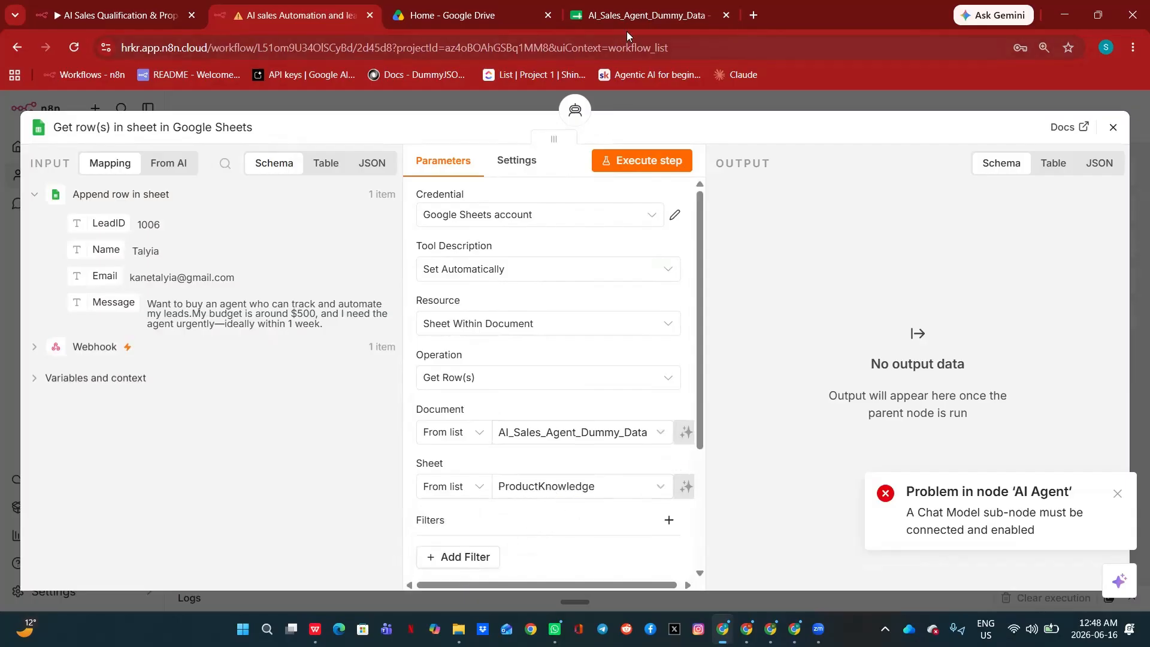
left_click(636, 15)
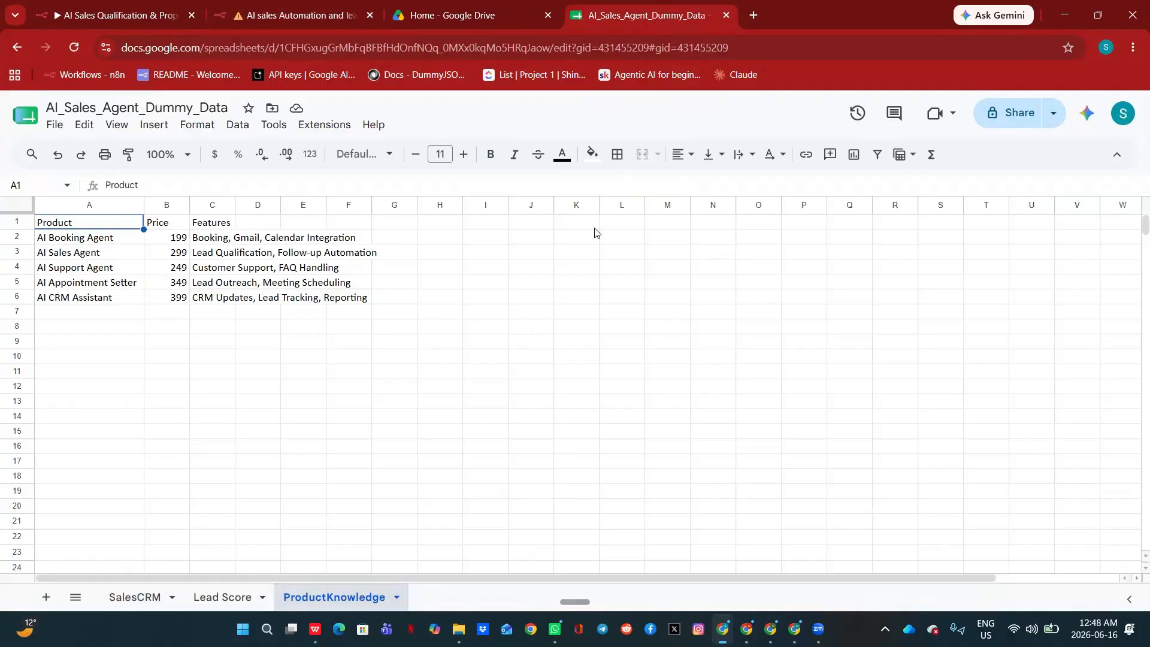
left_click(295, 17)
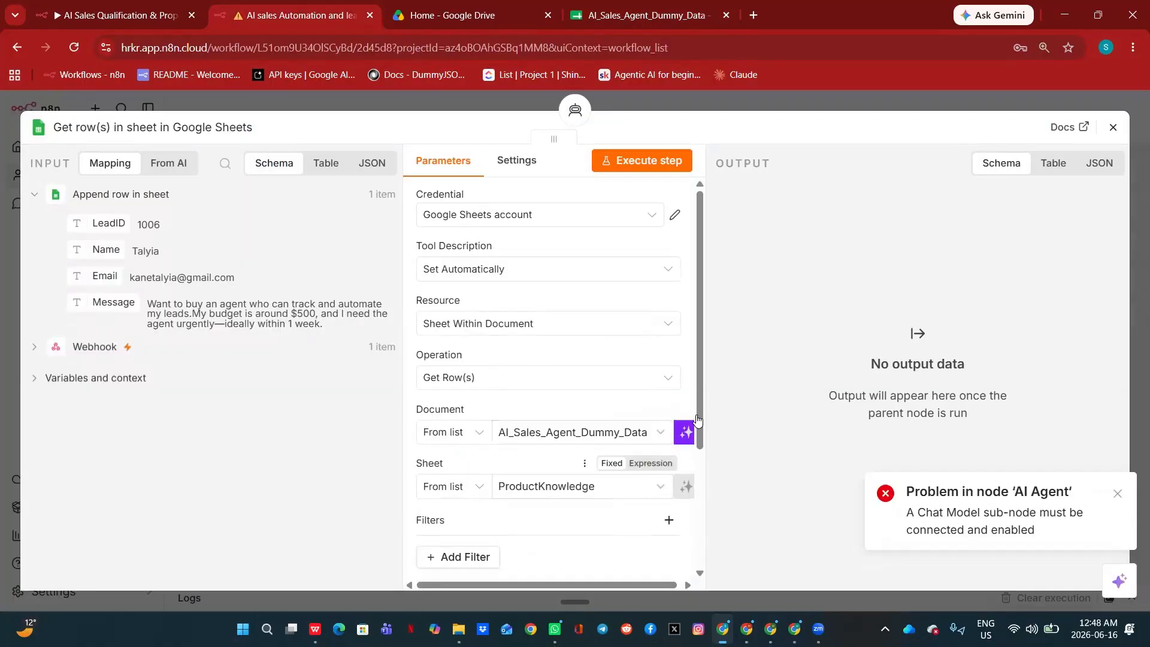
scroll(705, 464, "down", 1)
left_click_drag(705, 464, 710, 299)
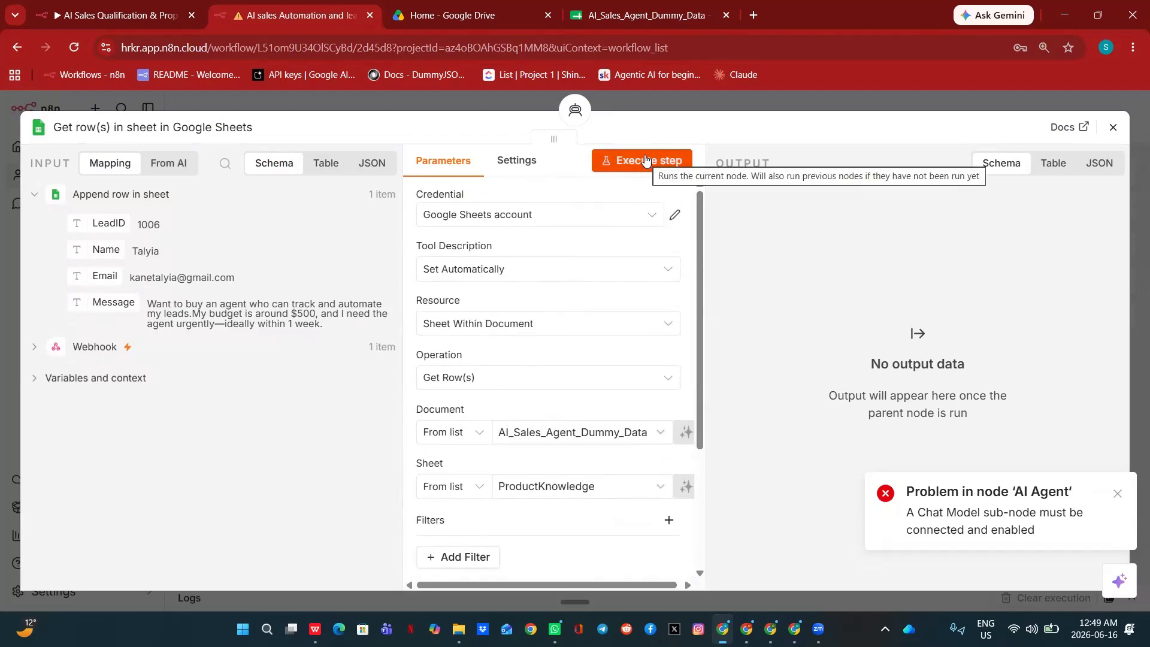
left_click(652, 107)
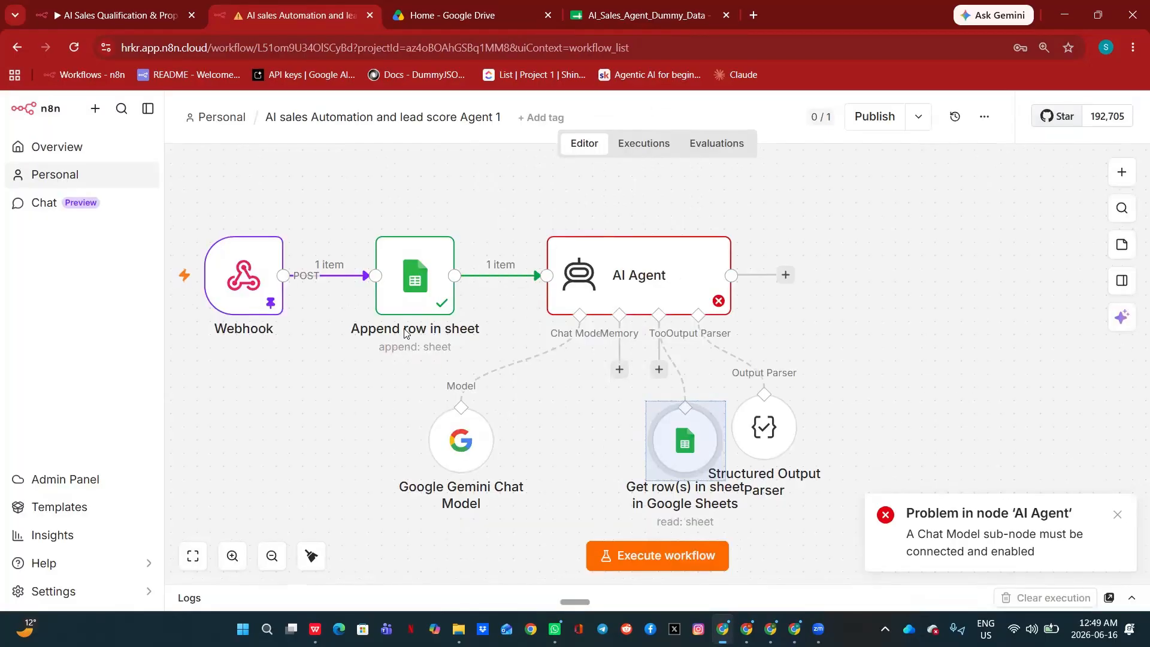
Step: Rename the Append row in sheet node to "Leads" and return to the workflow canvas
double_click(408, 297)
left_click(150, 131)
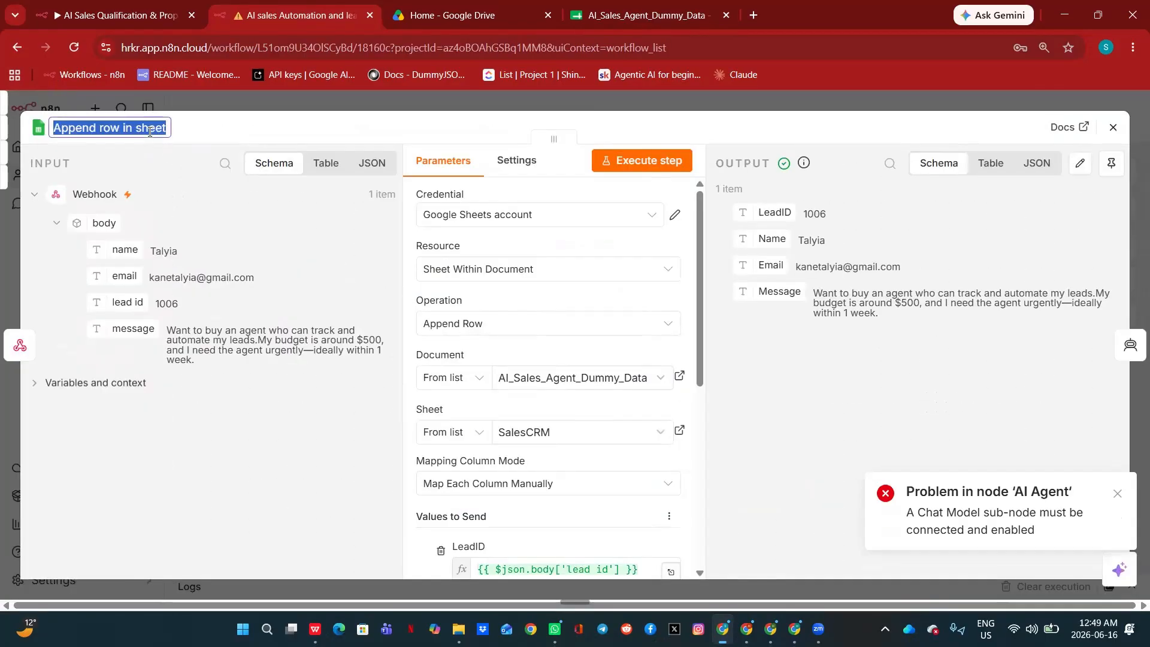
type("Lea")
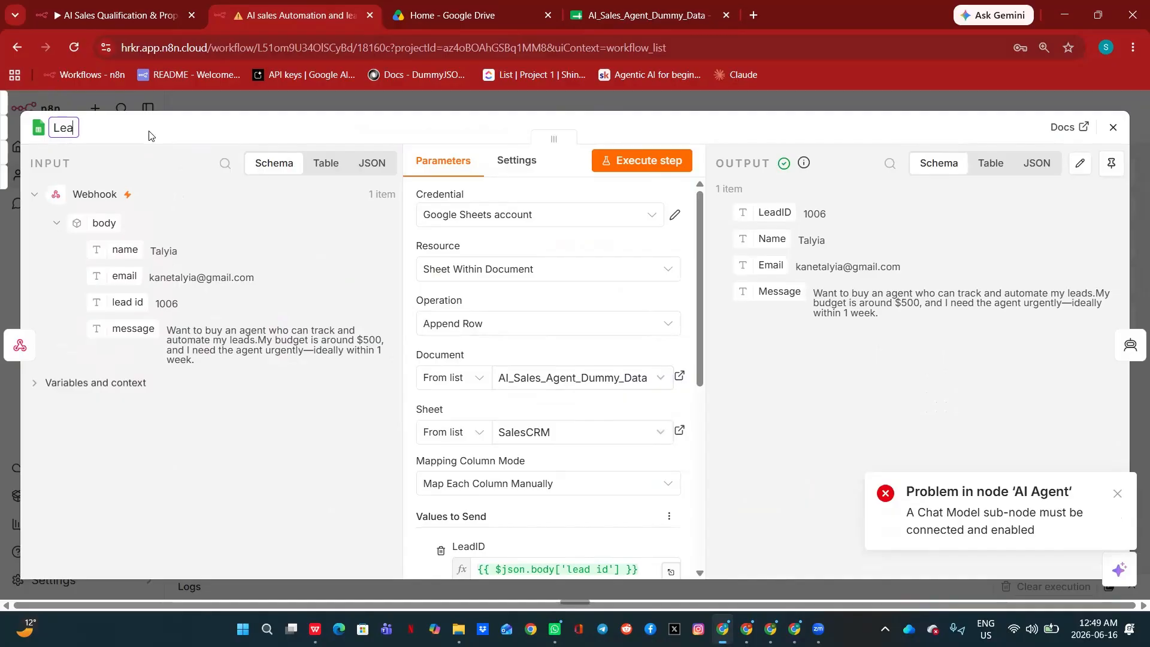
type("ds")
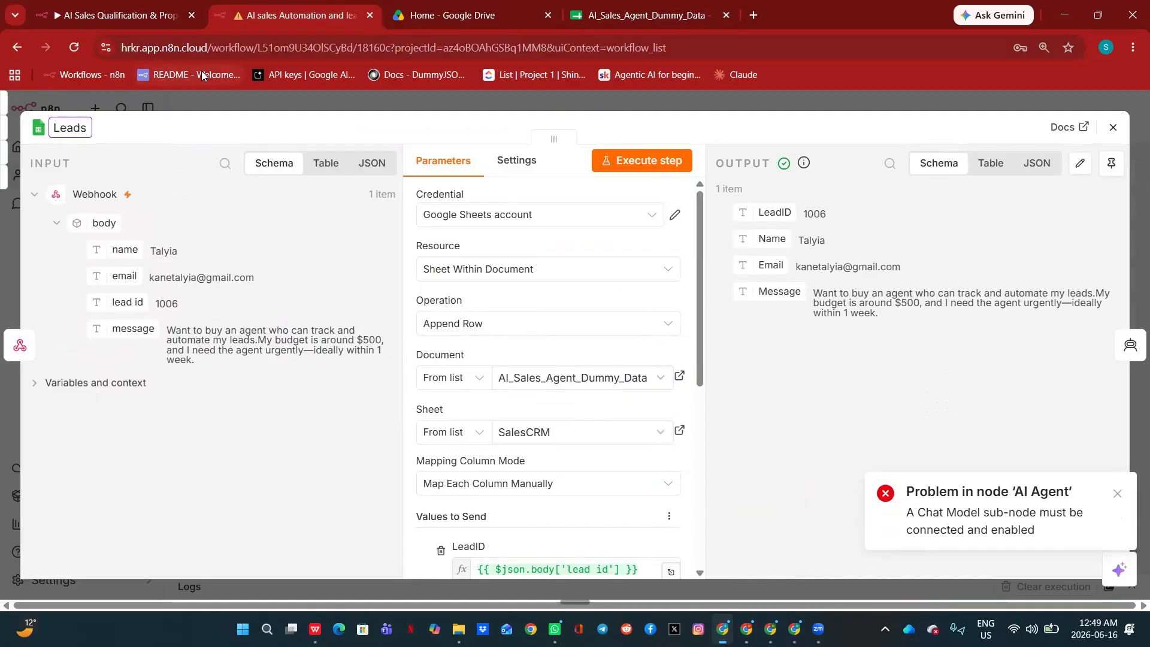
left_click(217, 91)
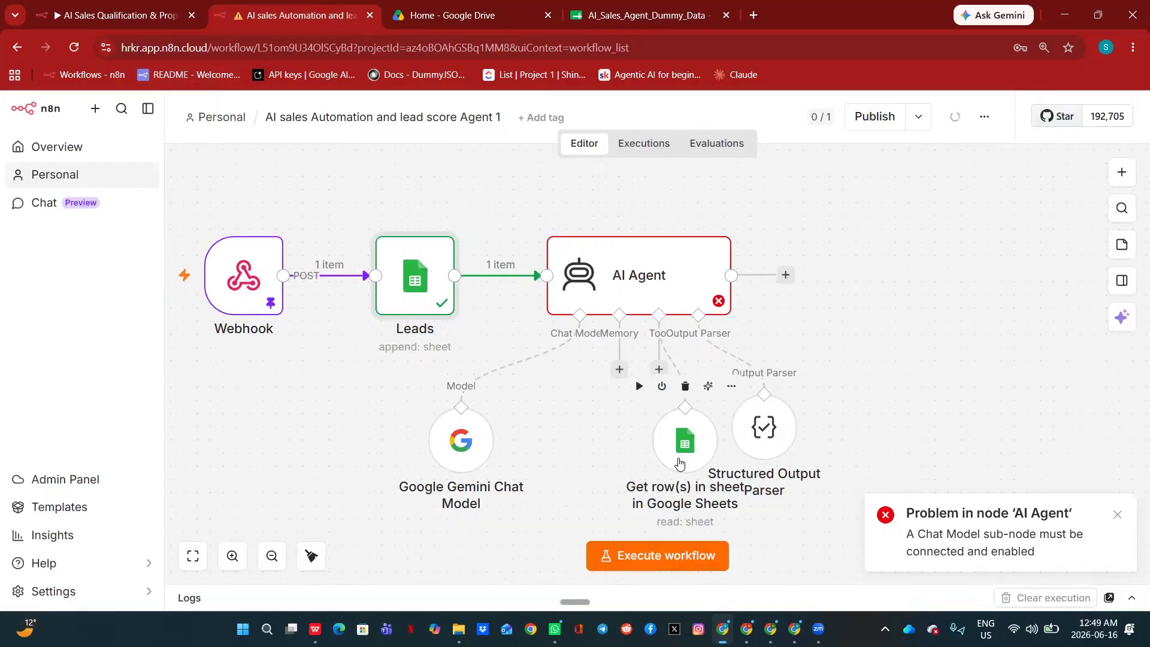
Step: Move the Google Sheets tool node clear of the output parser and rename it "Product Knowledge"
left_click_drag(660, 455, 622, 464)
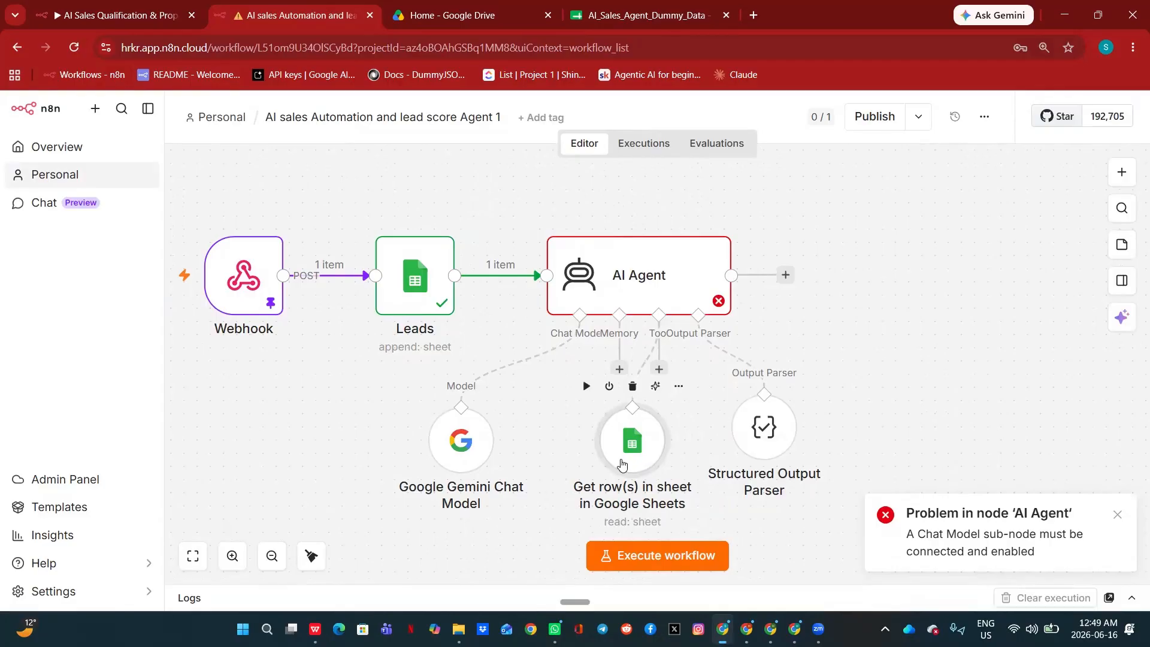
double_click(623, 464)
left_click(198, 130)
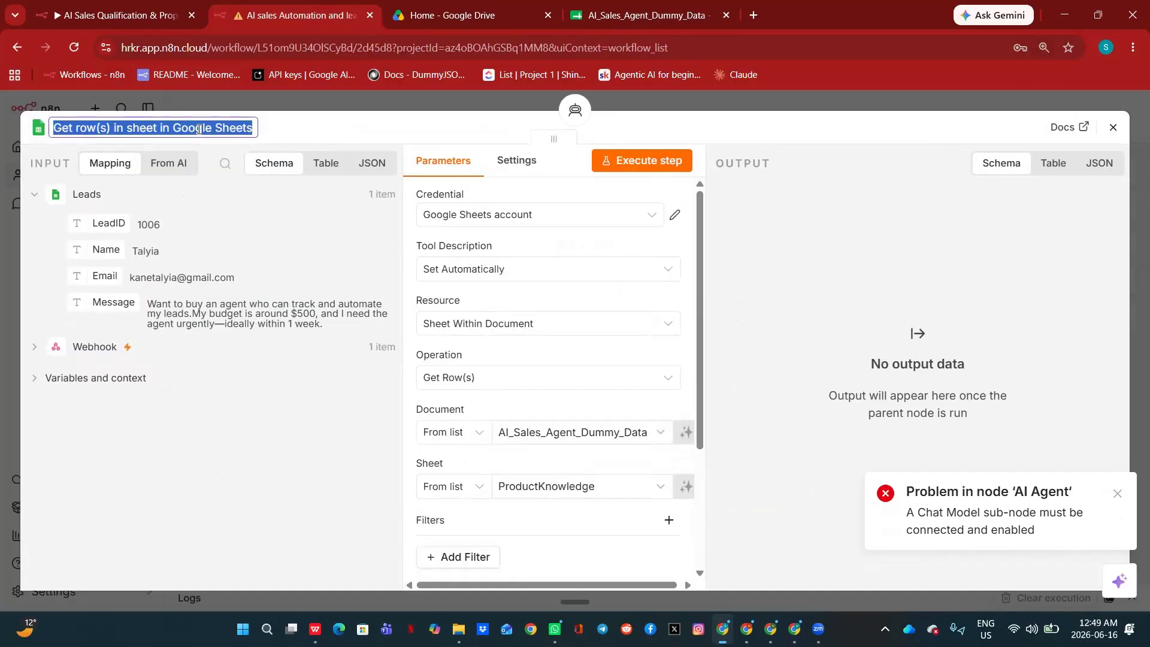
type("Pr")
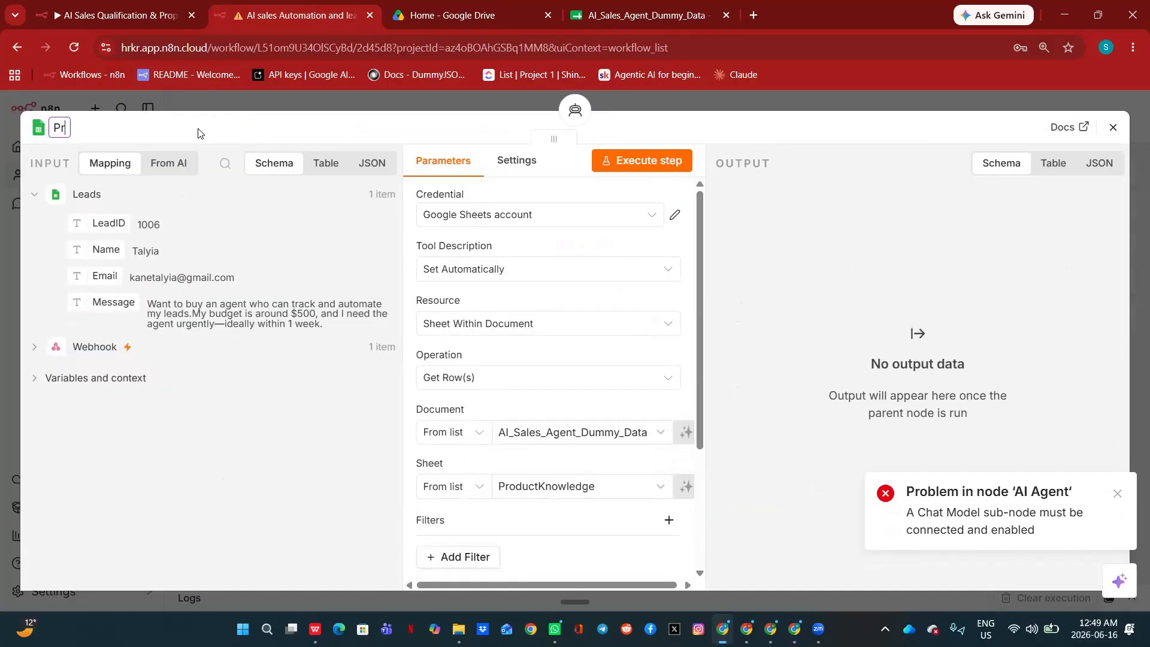
type("oduct Know")
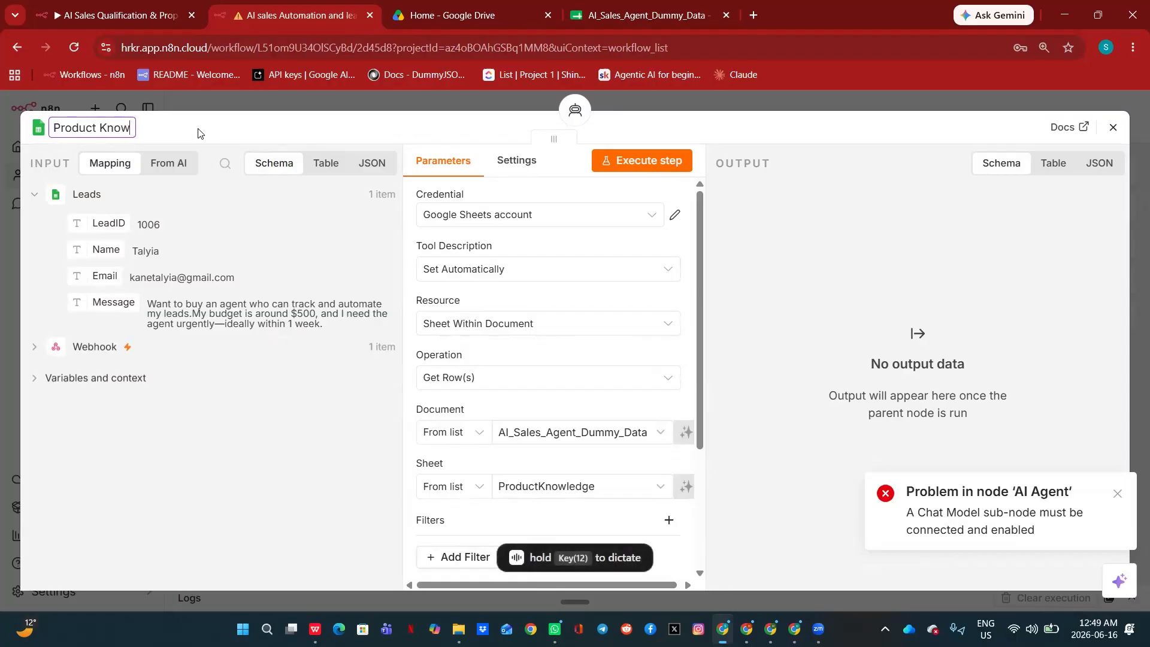
type("ledge")
key("Return")
left_click(225, 99)
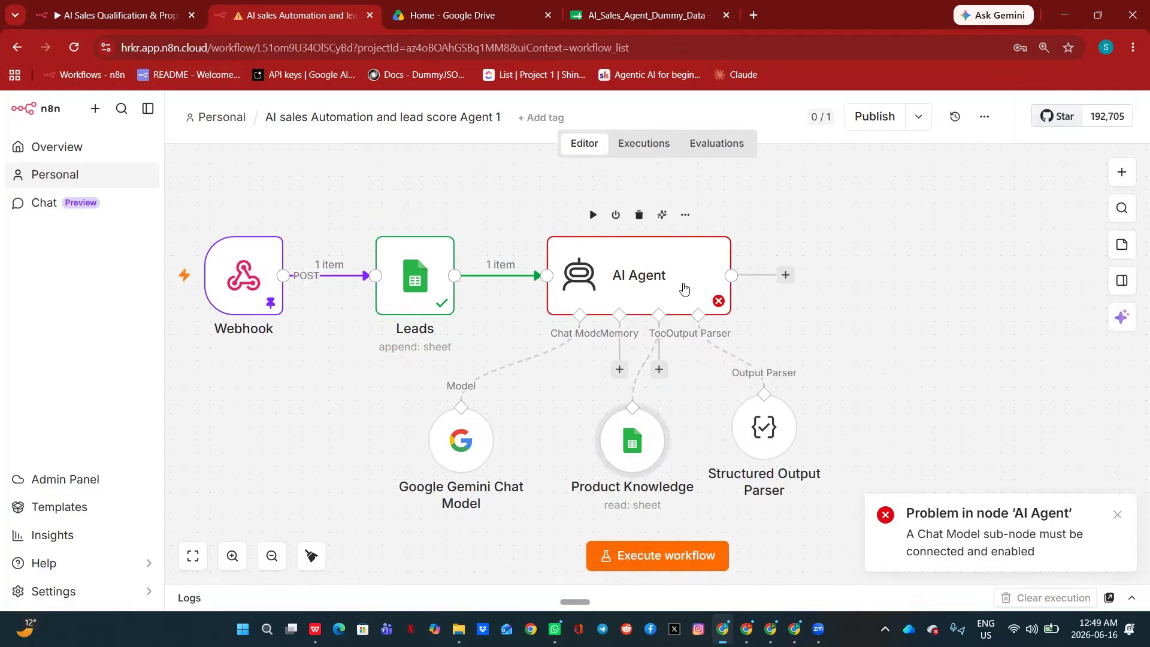
Step: Execute the AI Agent step with its model, tool and output parser attached, and return to the workflow canvas
double_click(685, 290)
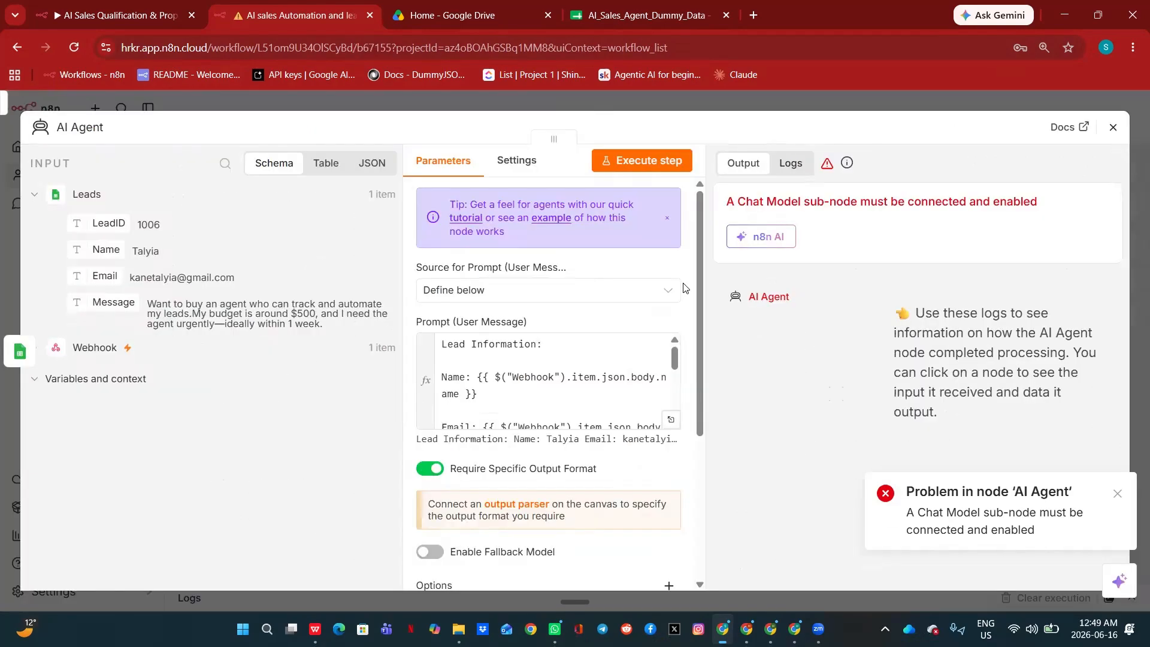
left_click(661, 162)
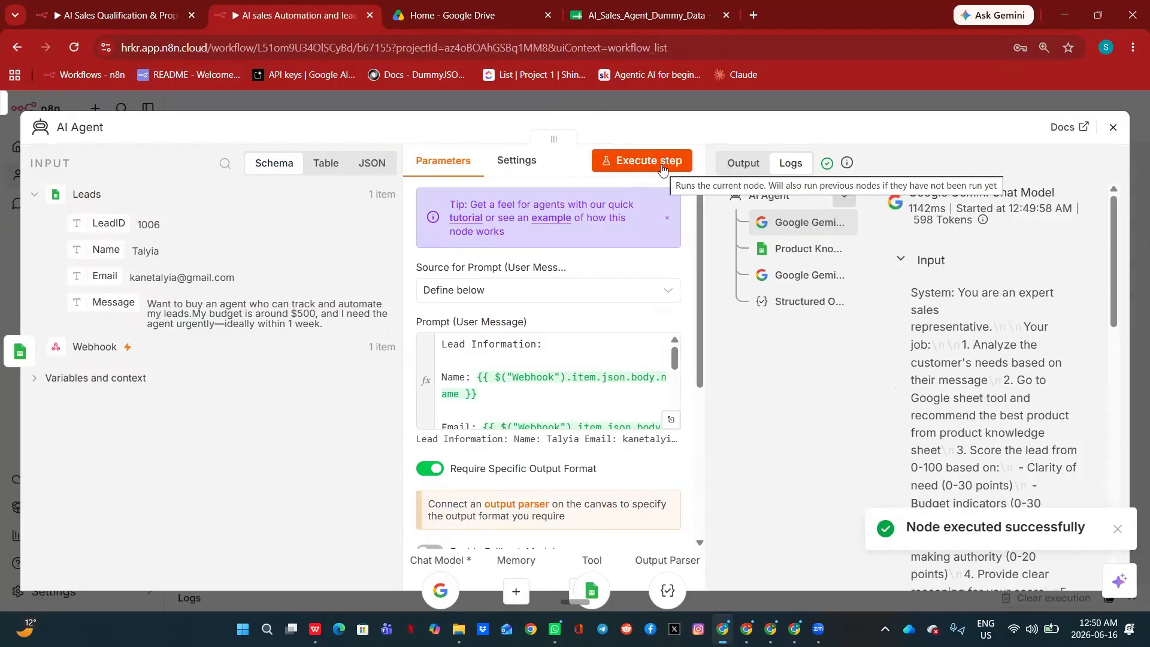
left_click(824, 107)
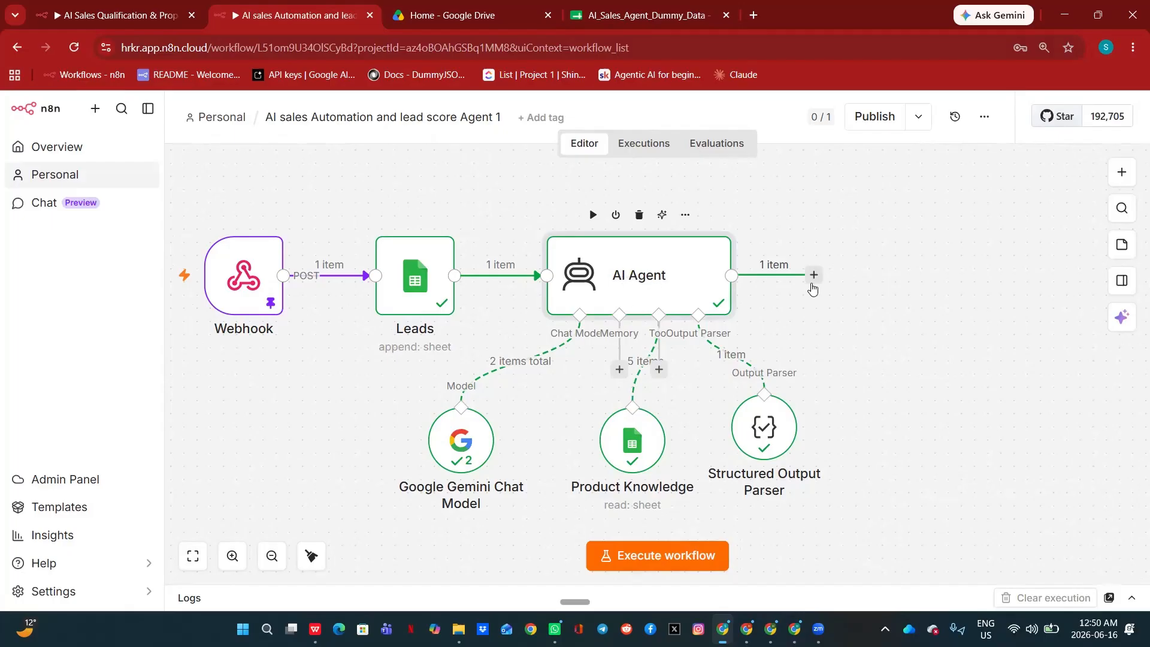
Step: Add a Google Sheets node with the Append or update row in sheet action after the AI Agent
left_click(813, 283)
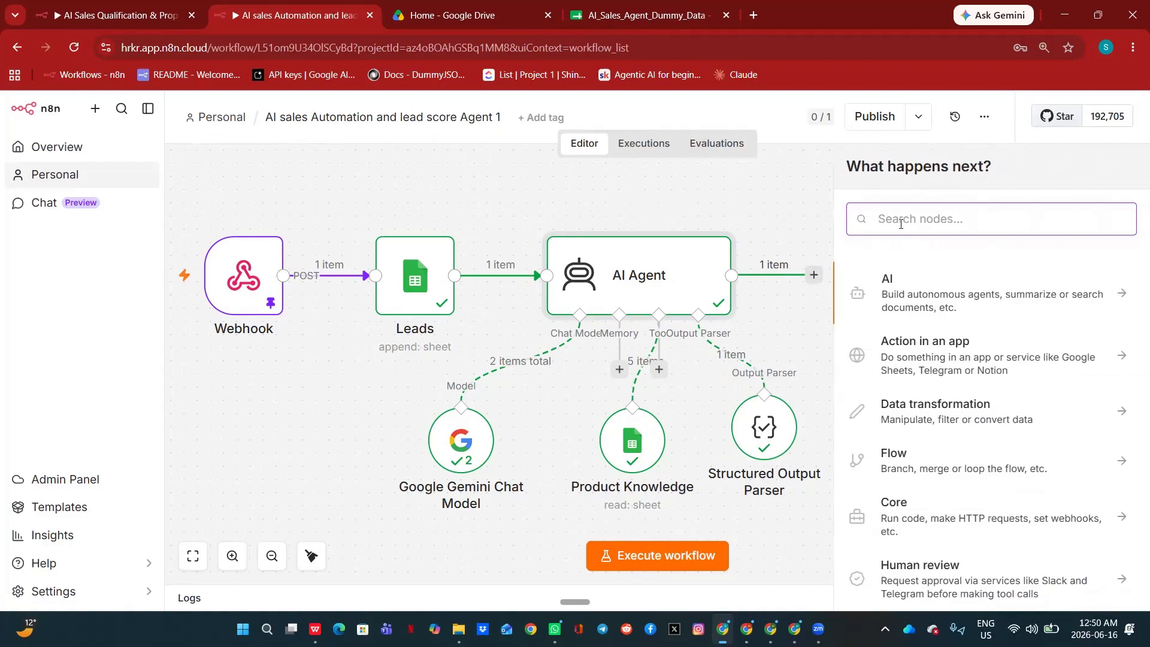
type("she")
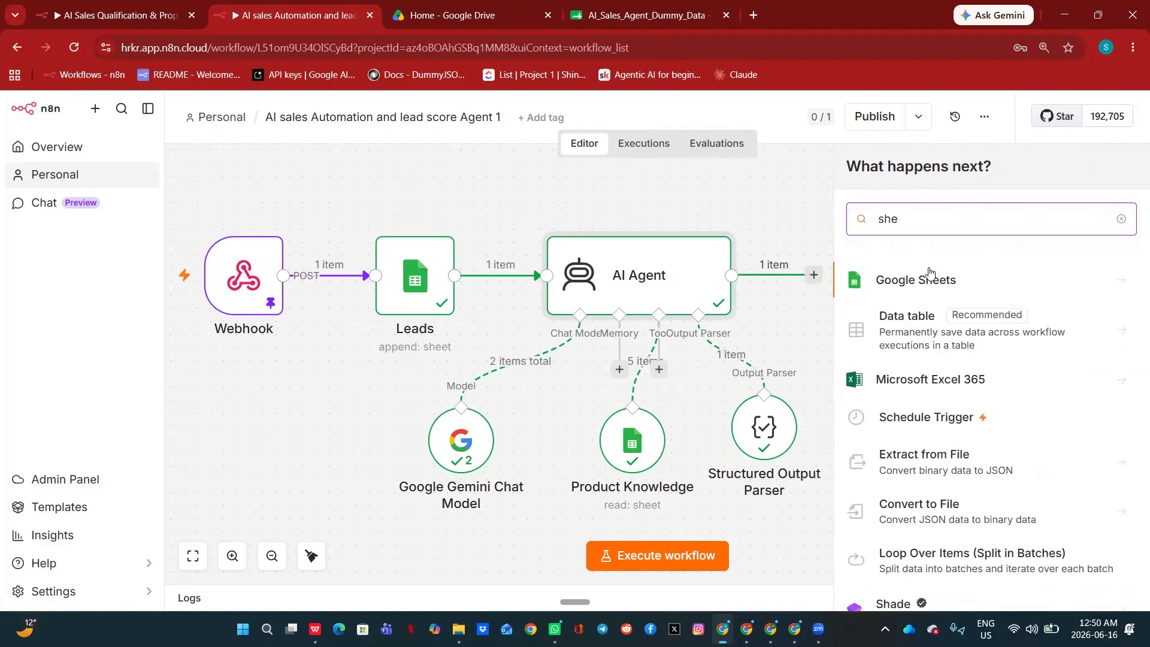
left_click(932, 294)
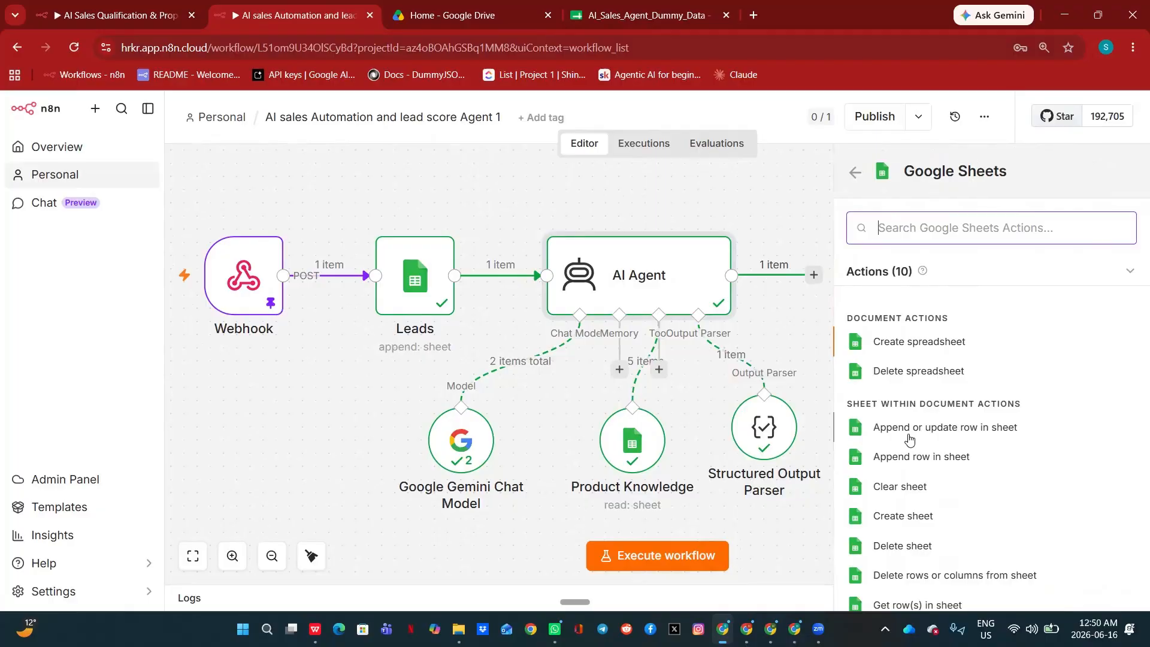
left_click(964, 437)
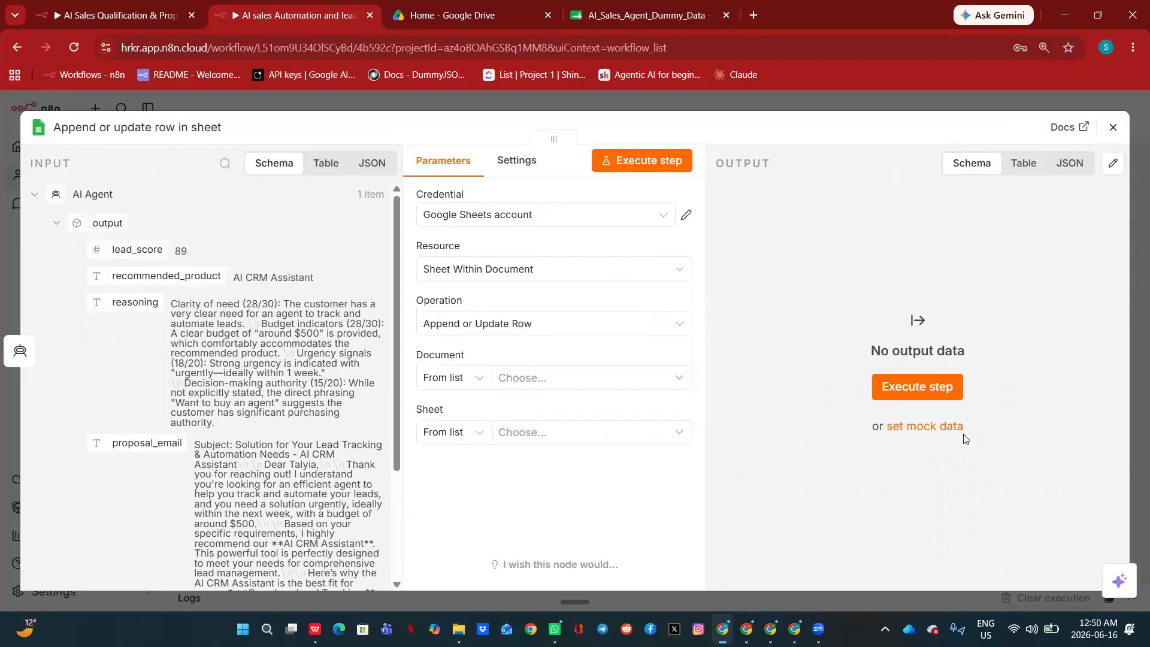
Step: Target the Lead Score sheet of the AI_Sales_Agent_Dummy_Data document in the append-or-update node, checking that sheet's columns in the spreadsheet
left_click(679, 382)
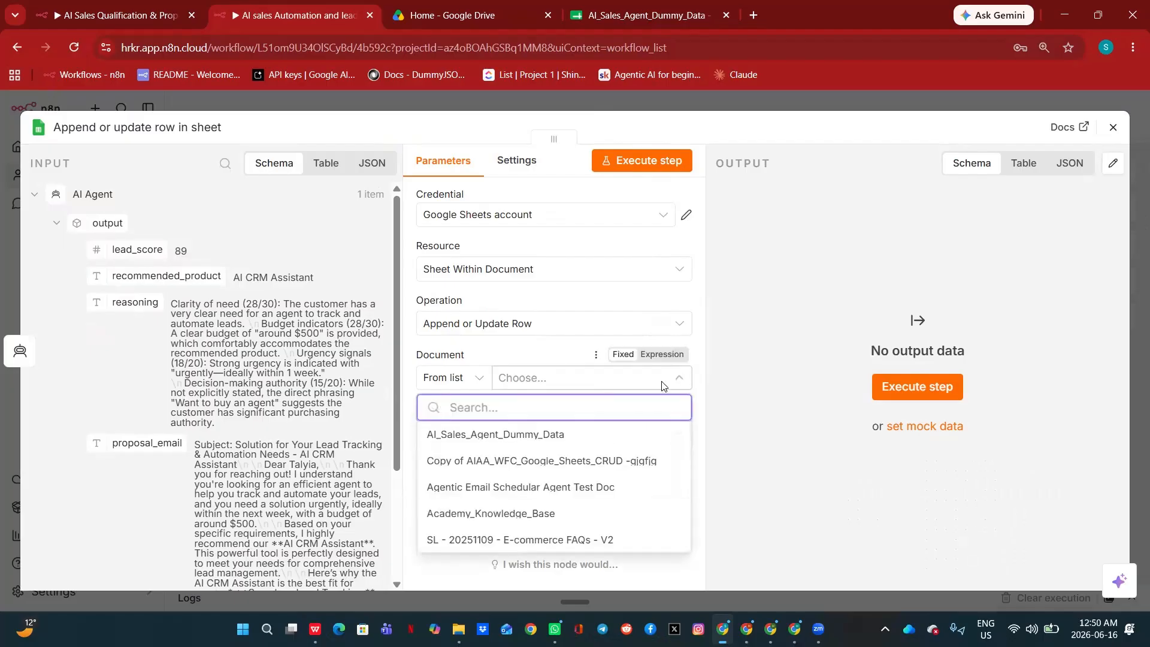
left_click(533, 442)
left_click(679, 433)
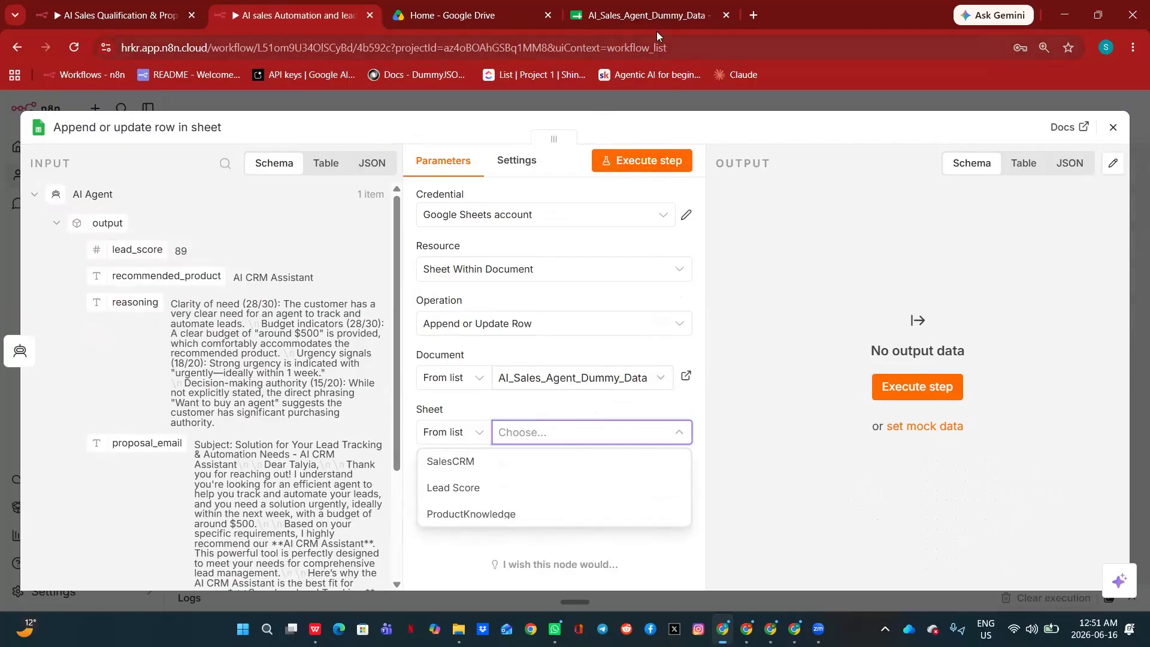
left_click(655, 15)
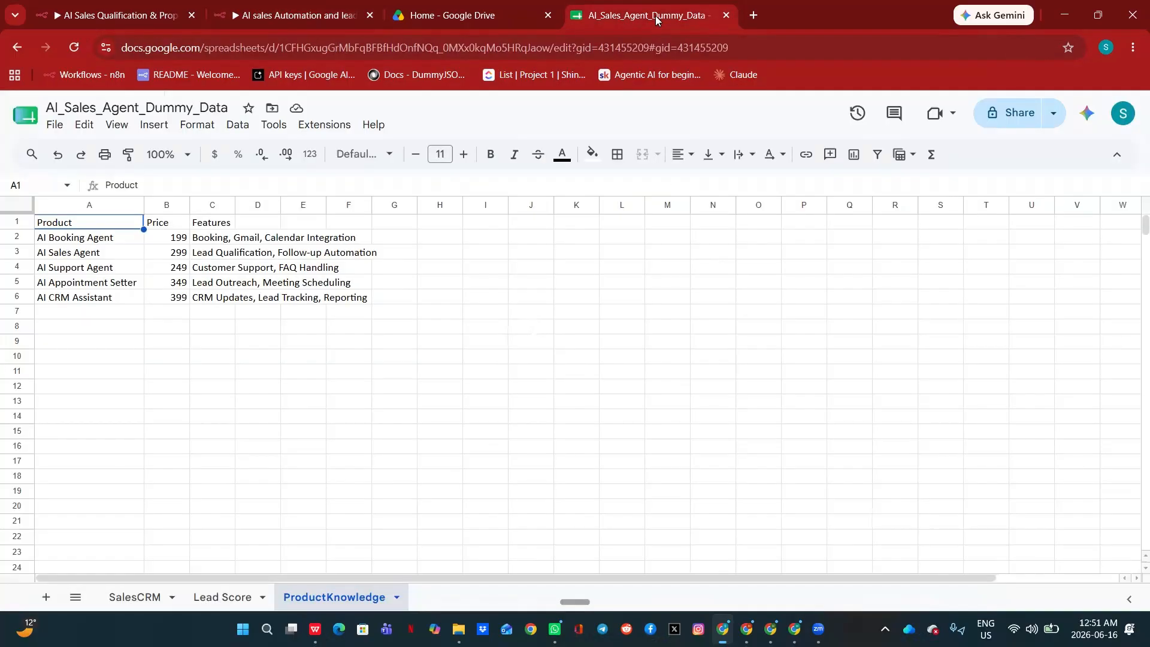
left_click(193, 599)
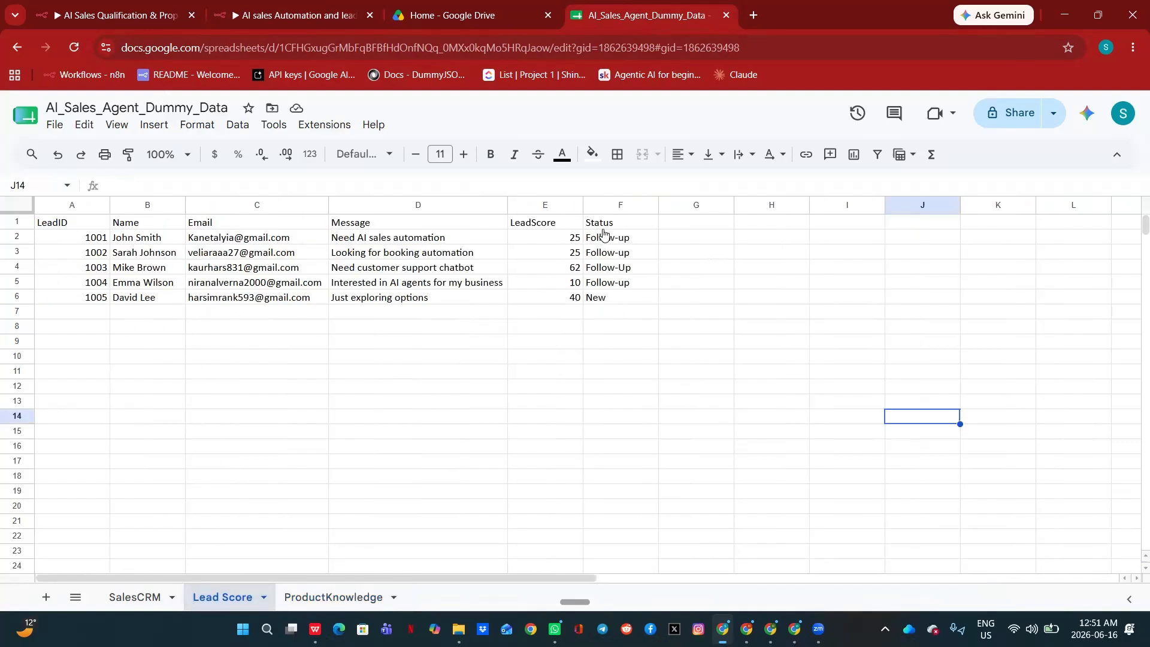
left_click(314, 17)
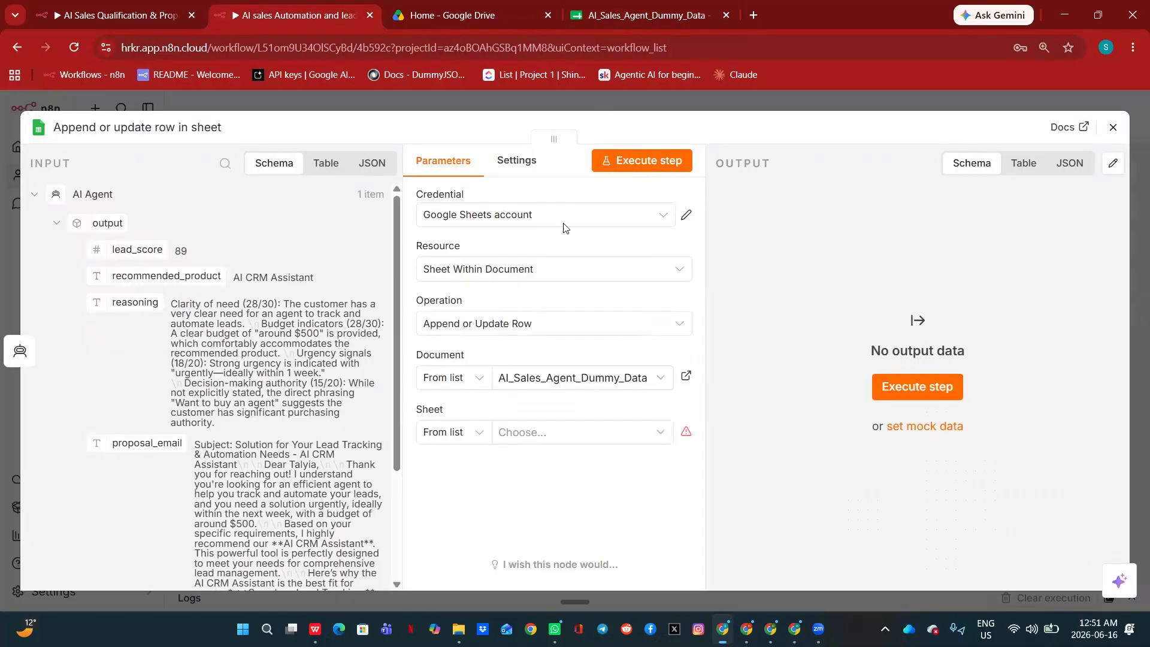
left_click(660, 433)
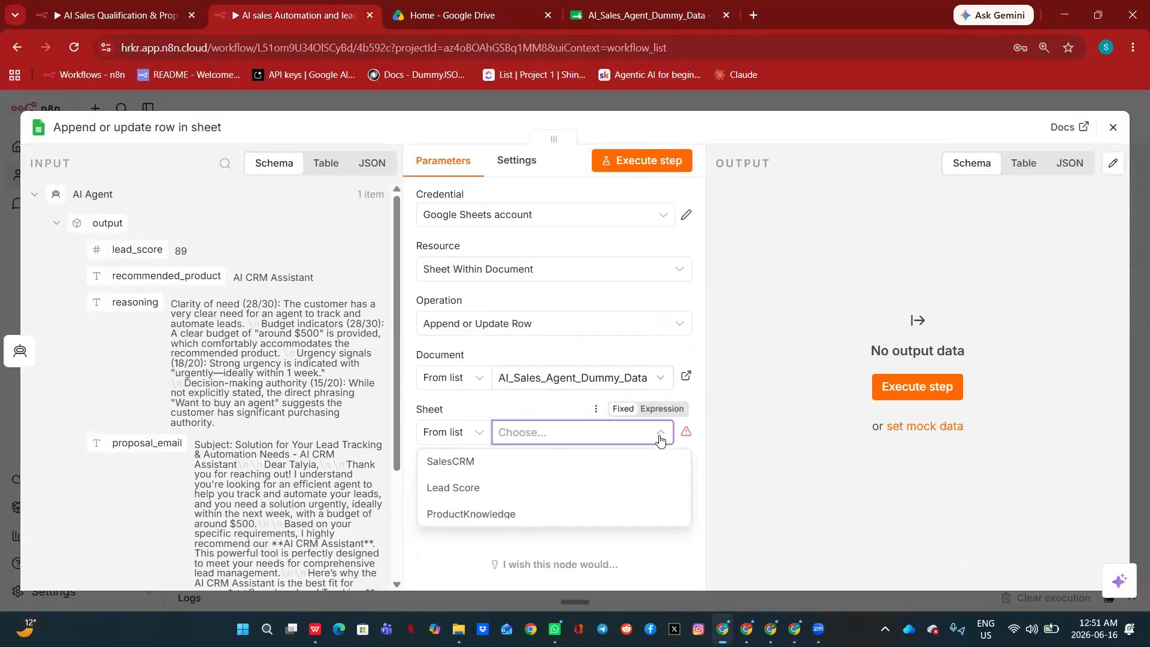
left_click(460, 486)
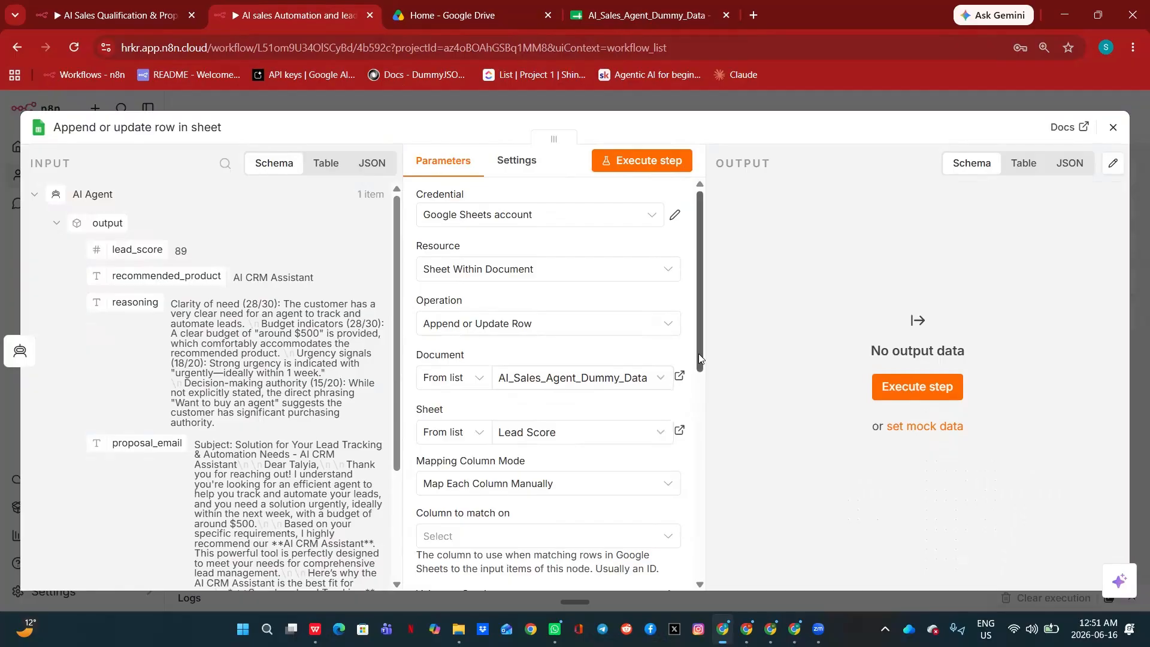
Step: Match rows on the LeadID column and map the Webhook's lead id to the LeadID value
scroll(700, 374, "down", 4)
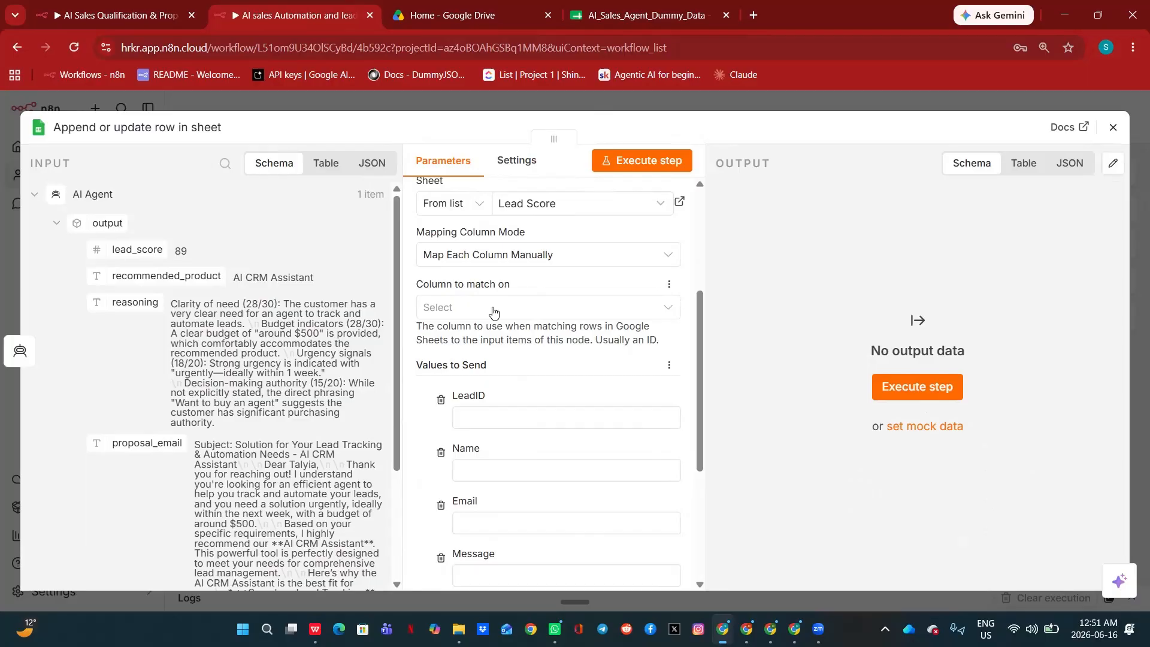
left_click(530, 309)
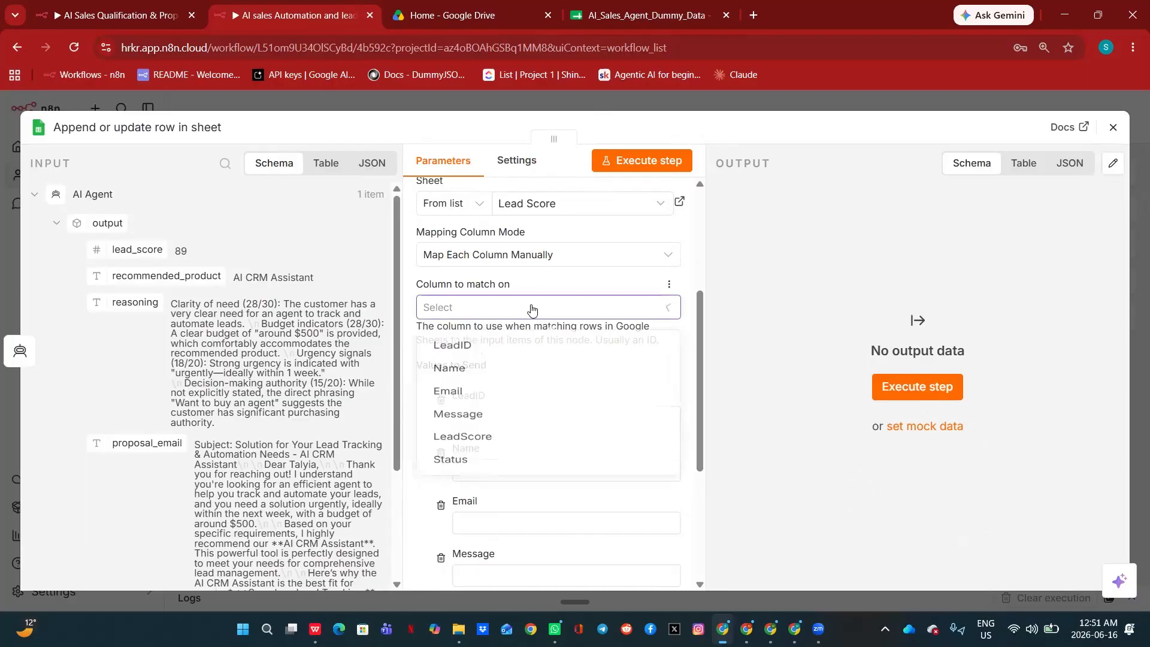
left_click(470, 348)
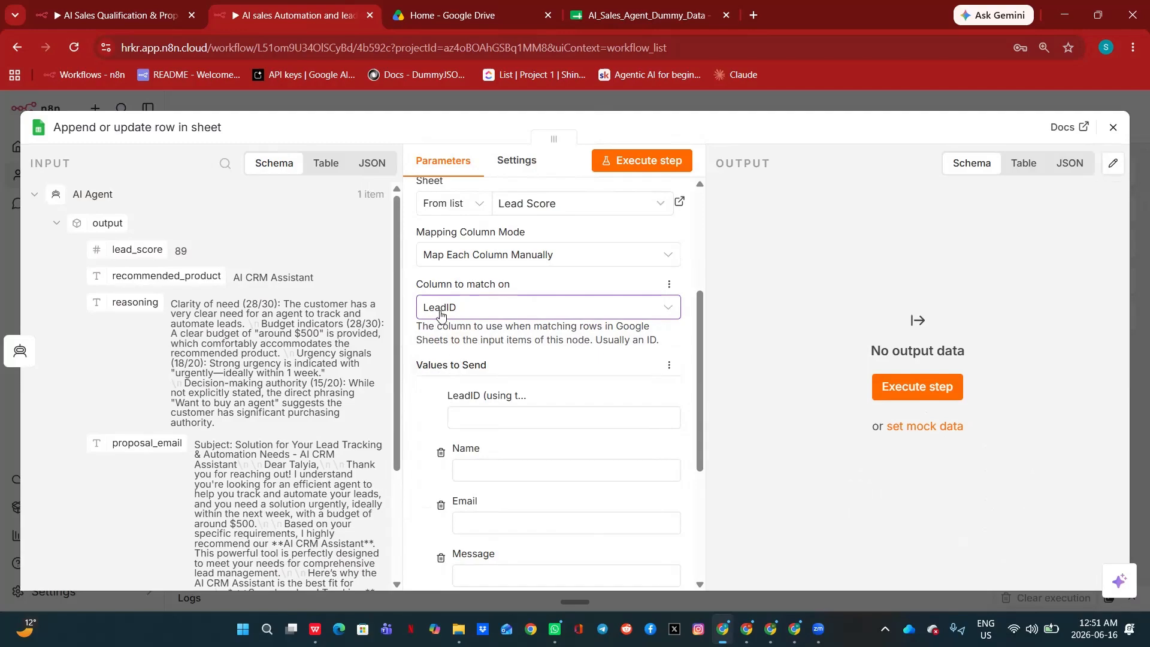
left_click(497, 420)
left_click_drag(397, 365, 414, 533)
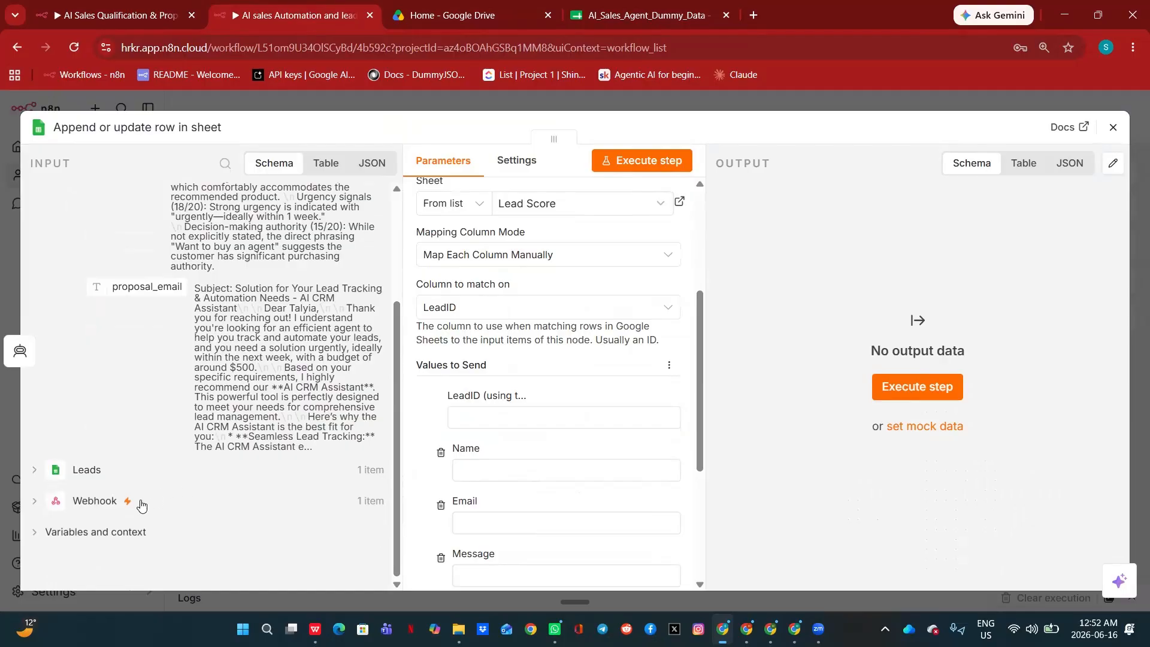
left_click(96, 503)
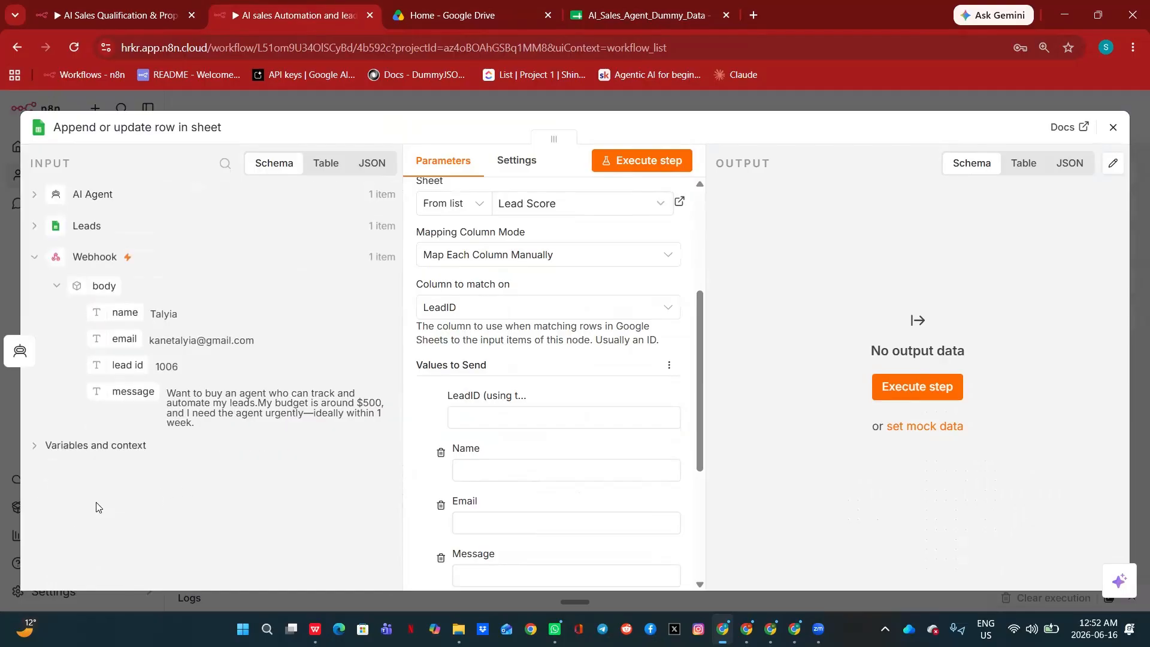
left_click_drag(128, 366, 477, 419)
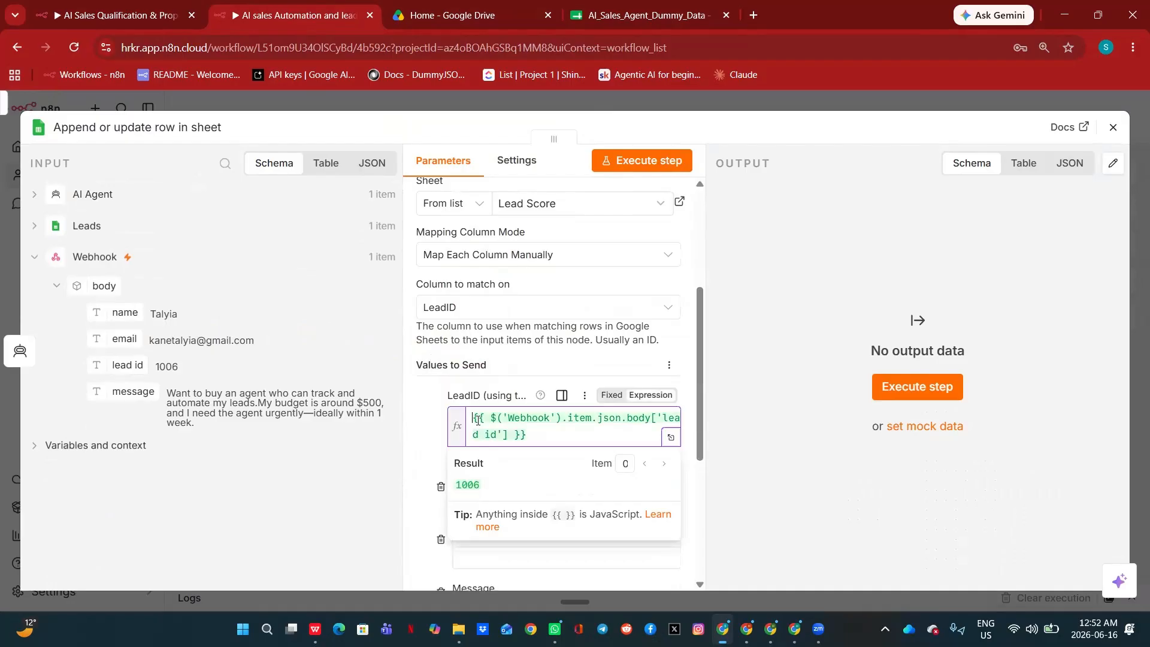
left_click(431, 413)
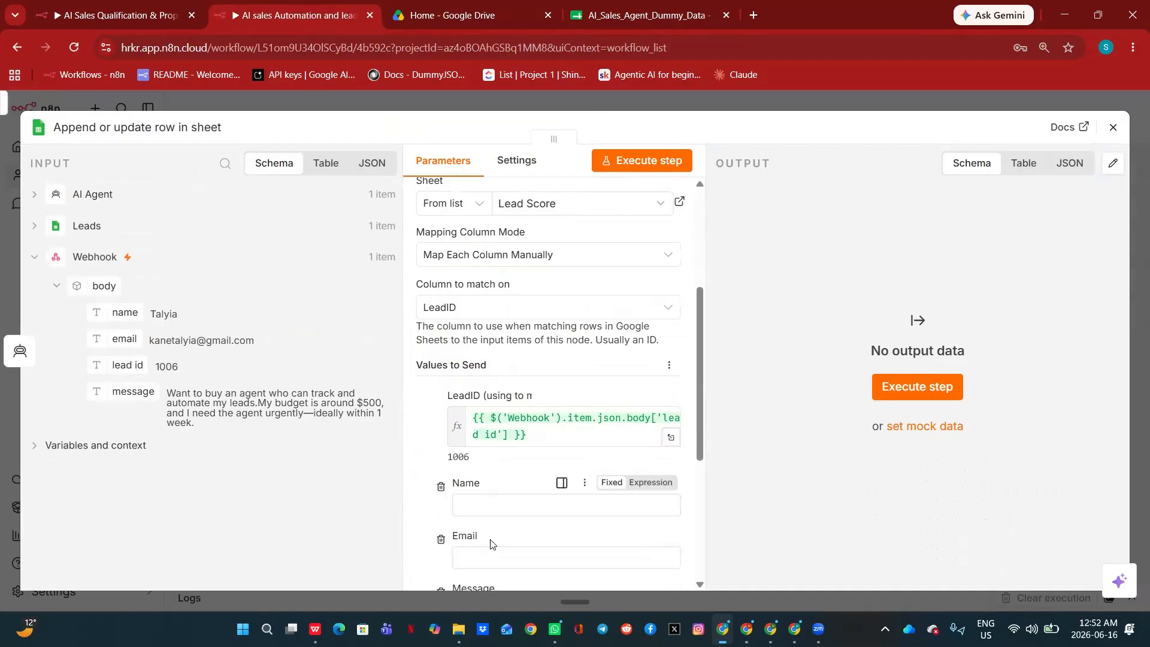
Step: Map the Name, Email and Message values to the matching fields from the Leads node
left_click(83, 226)
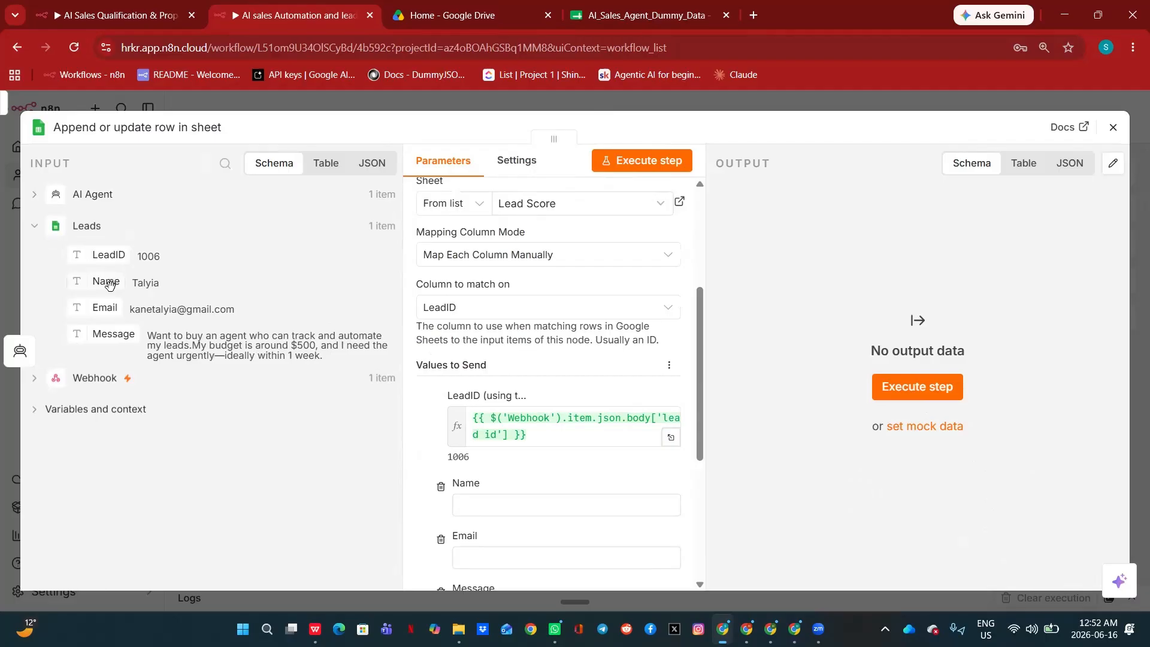
left_click_drag(159, 273, 464, 506)
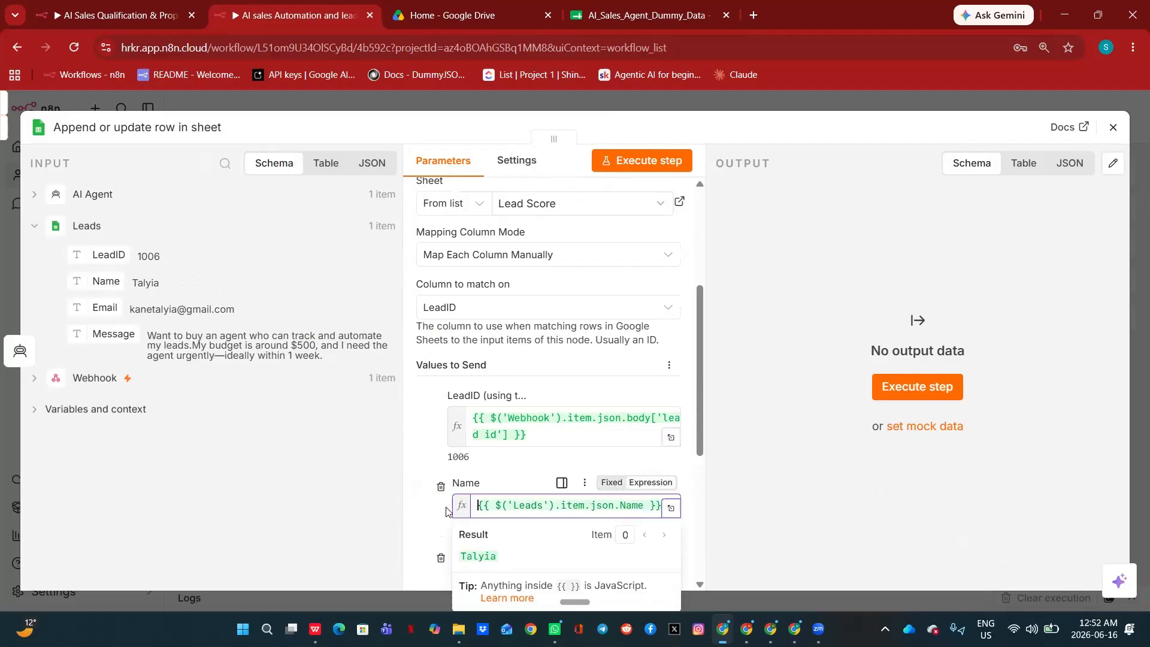
left_click_drag(101, 309, 469, 577)
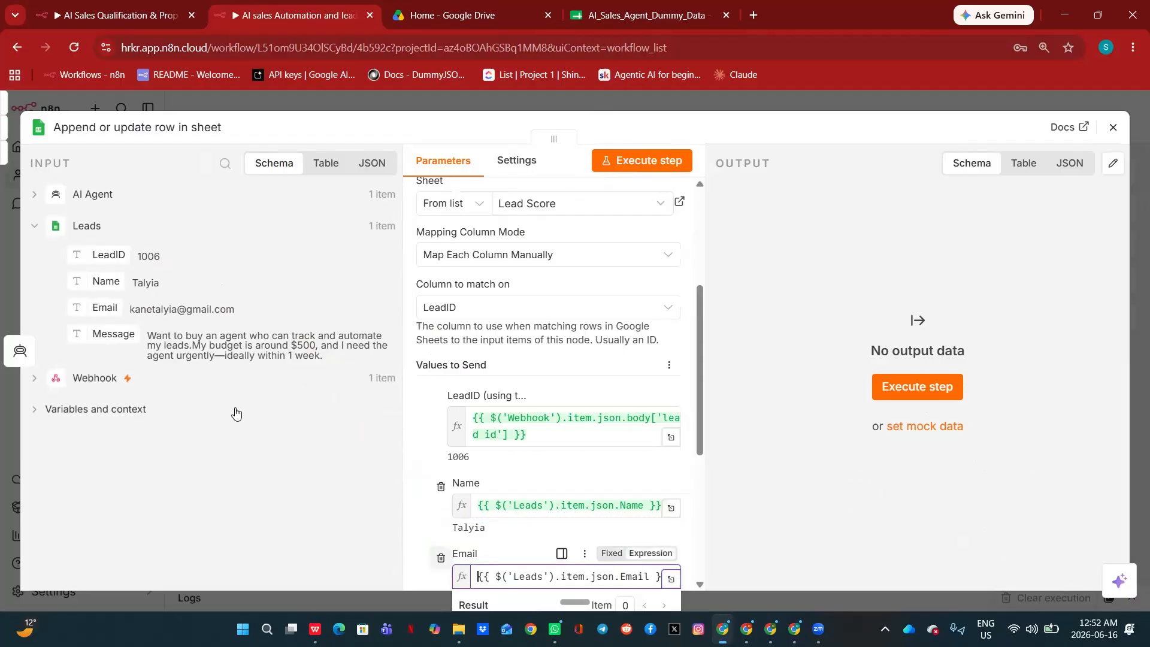
left_click_drag(698, 369, 712, 461)
left_click_drag(100, 336, 467, 423)
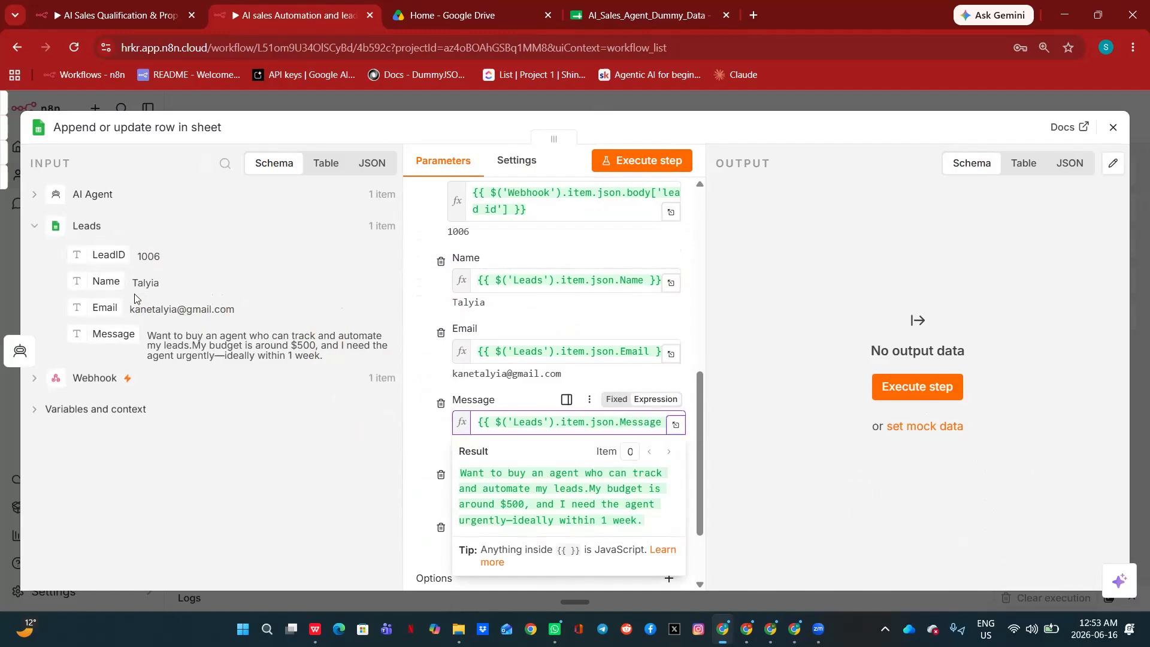
left_click_drag(698, 408, 699, 347)
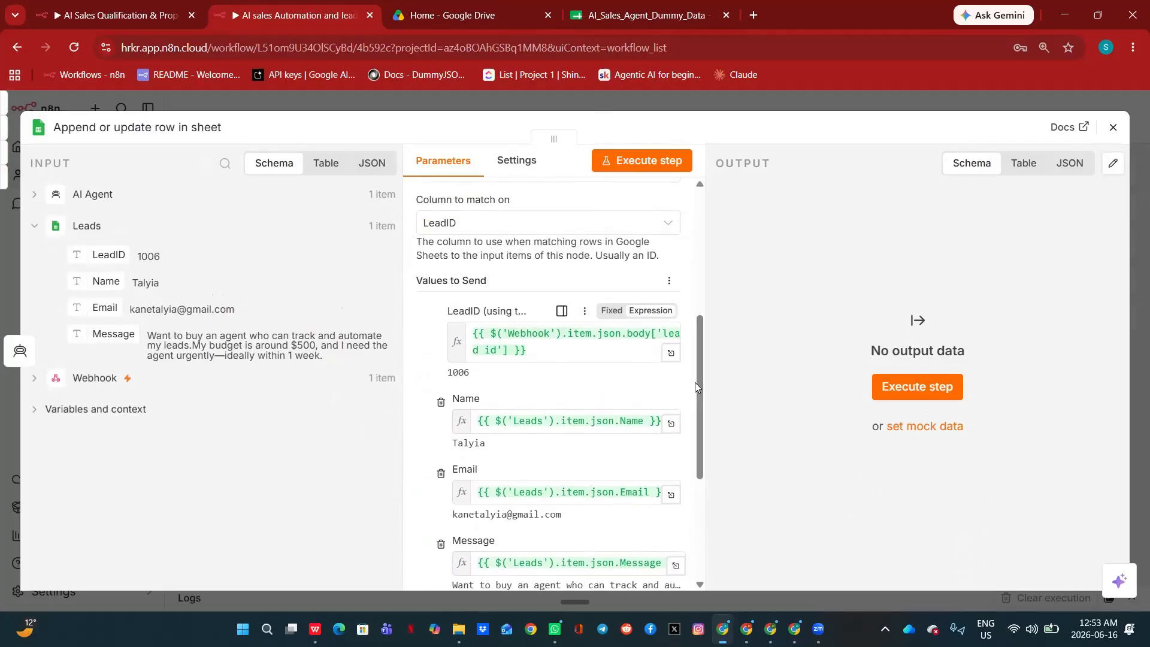
Step: Map the LeadScore value to the lead_score field in the AI Agent's output
left_click_drag(700, 386, 706, 477)
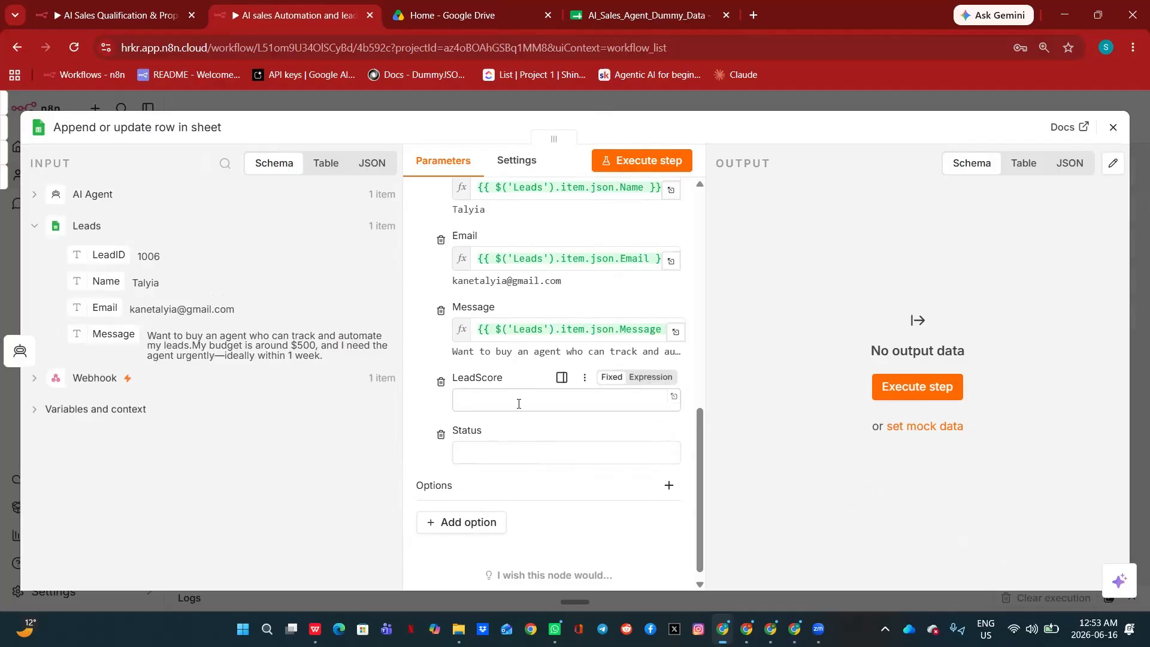
left_click(93, 202)
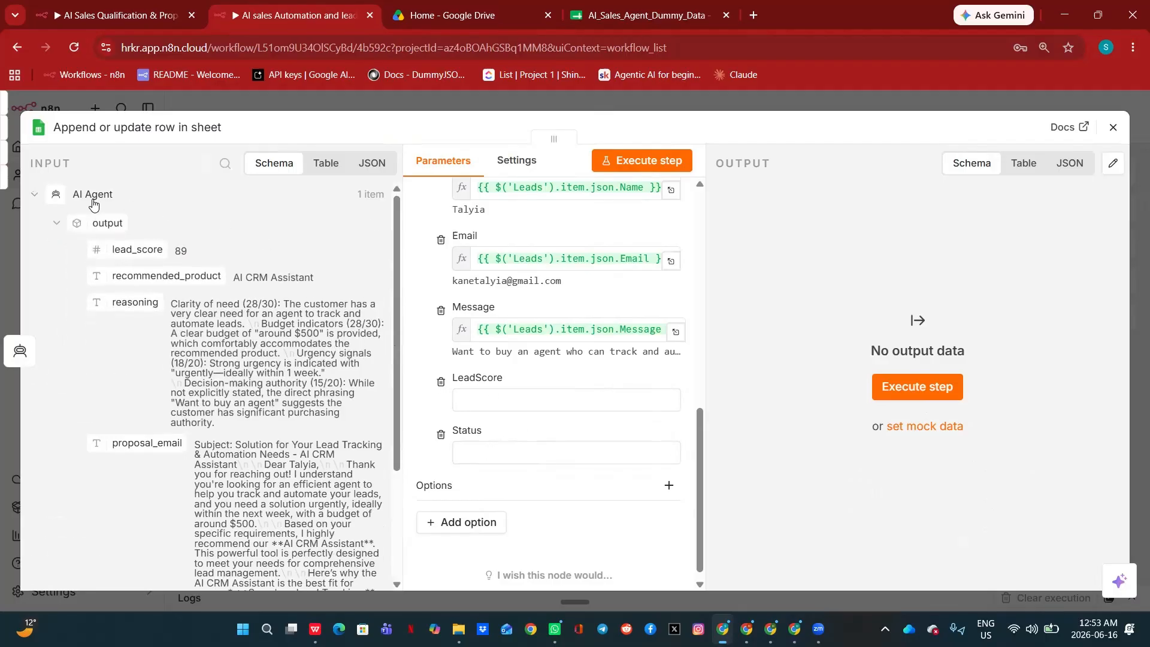
left_click_drag(119, 252, 477, 398)
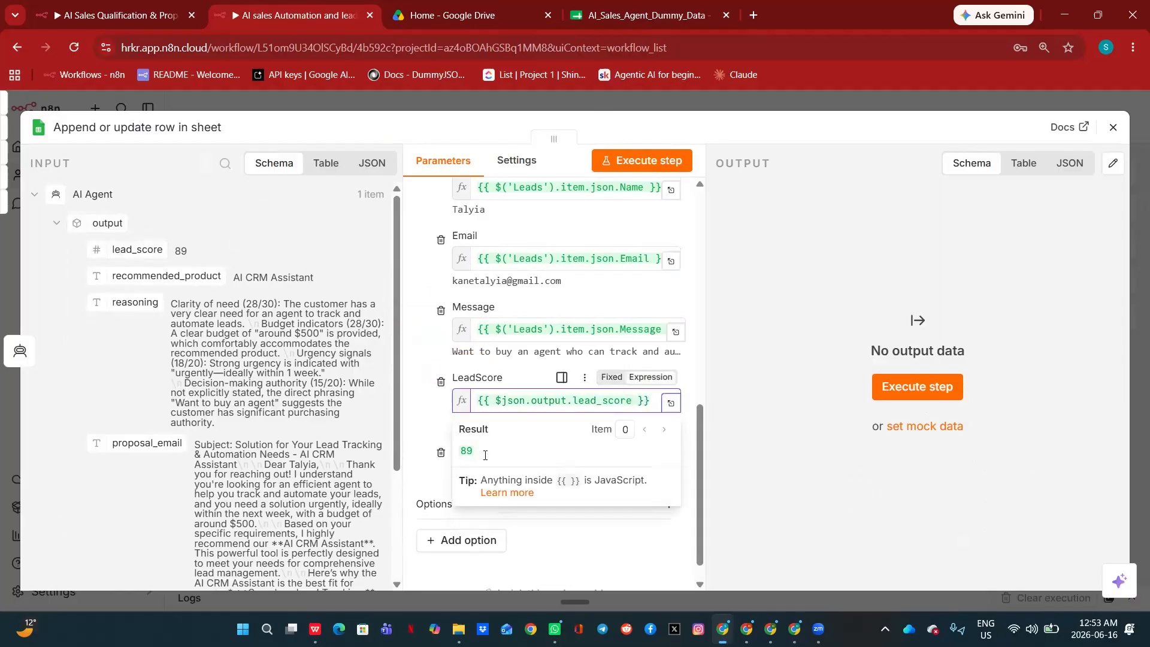
left_click(413, 477)
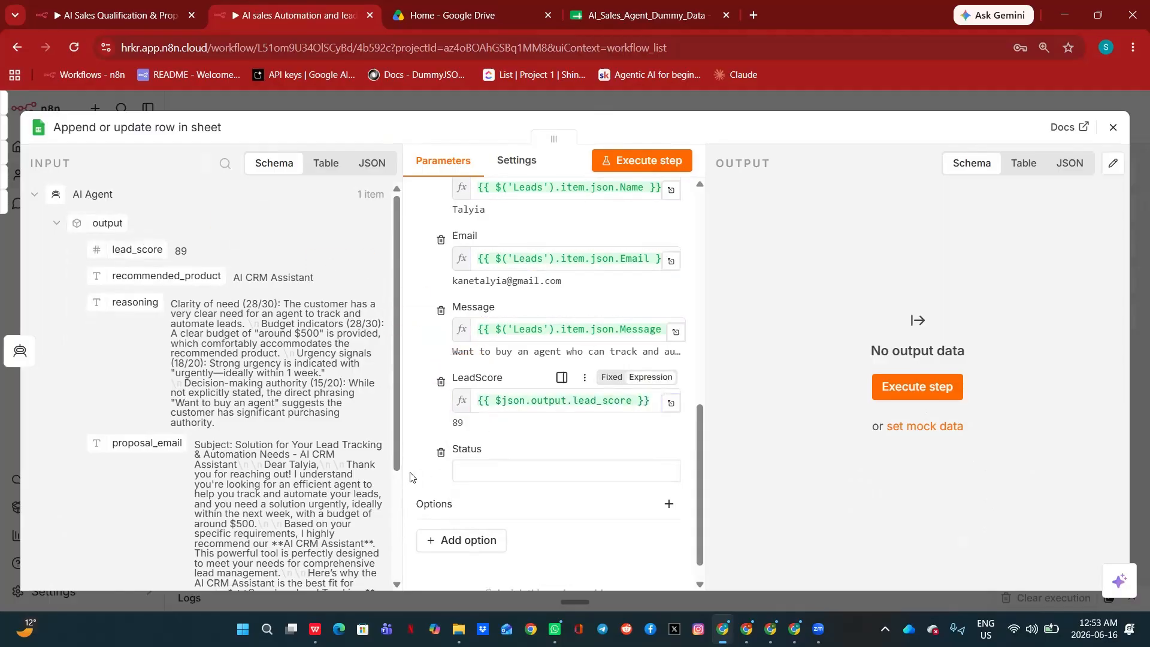
Step: Set the Status value to {{ $('AI Agent').item.json.output.lead_score >= 70 ? "Qualified" : "Follow-up" }}
left_click(484, 472)
type("{{ $('AI Agent').item.json.output.lead_score >= 70 ? \"Qualified\" : \"Follow-up\" }}")
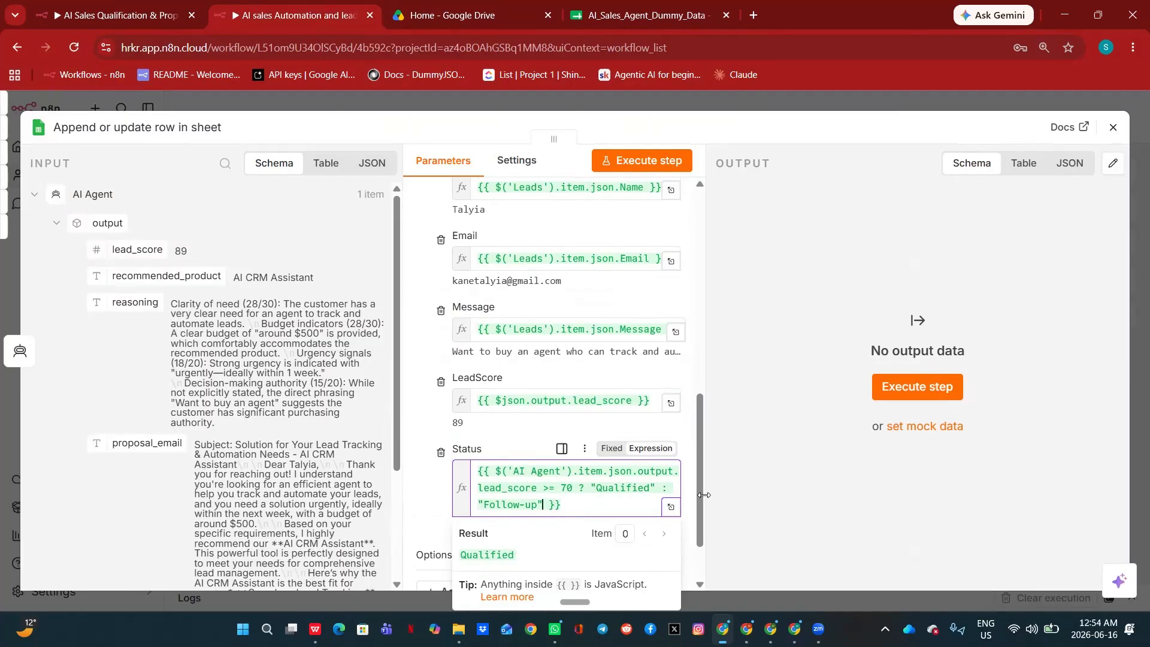
left_click(758, 500)
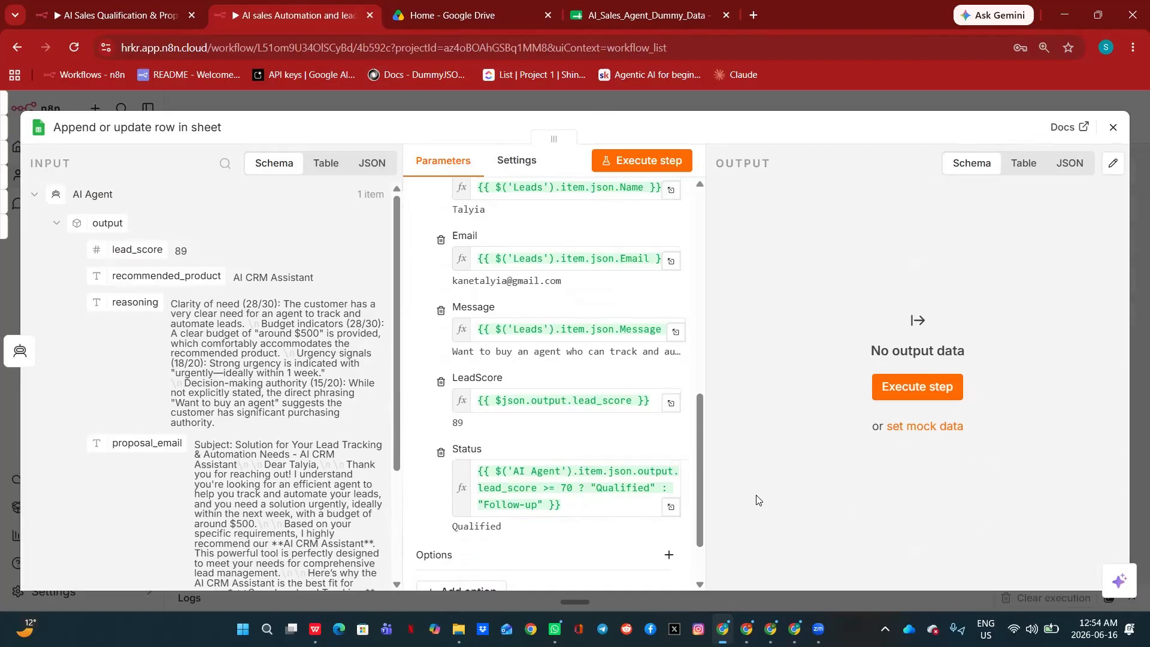
Step: Execute the Append or update row step, check the new row in the spreadsheet's Lead Score sheet, and return to the workflow canvas
left_click_drag(700, 479, 699, 248)
left_click(649, 160)
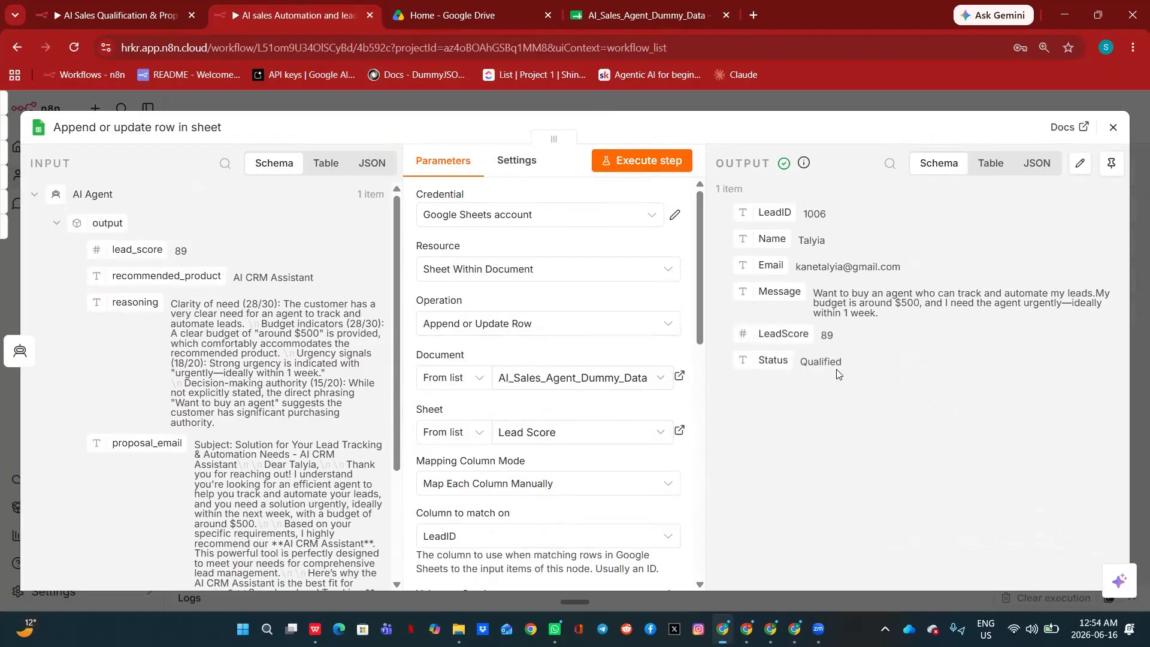
left_click(759, 98)
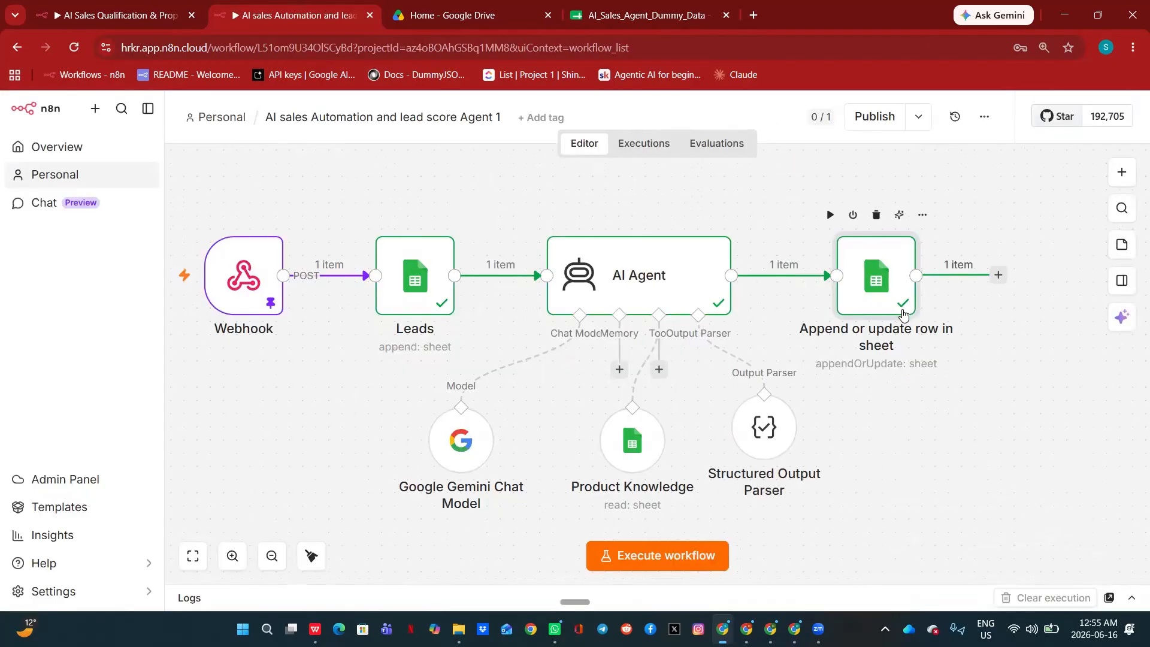
left_click(671, 22)
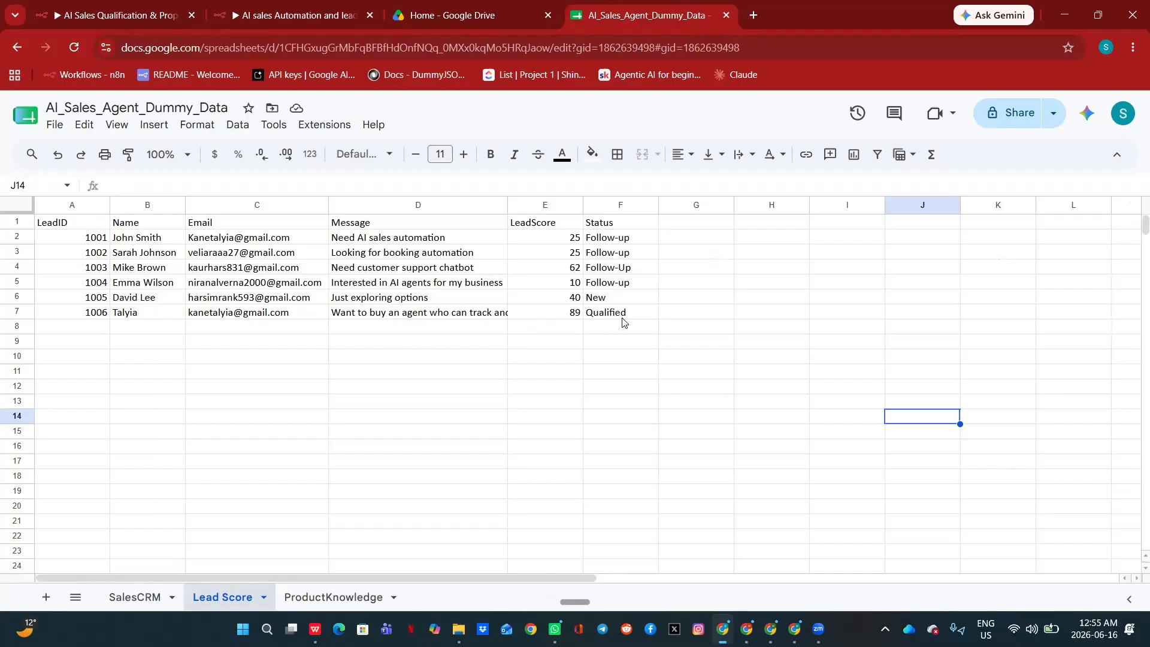
left_click(281, 16)
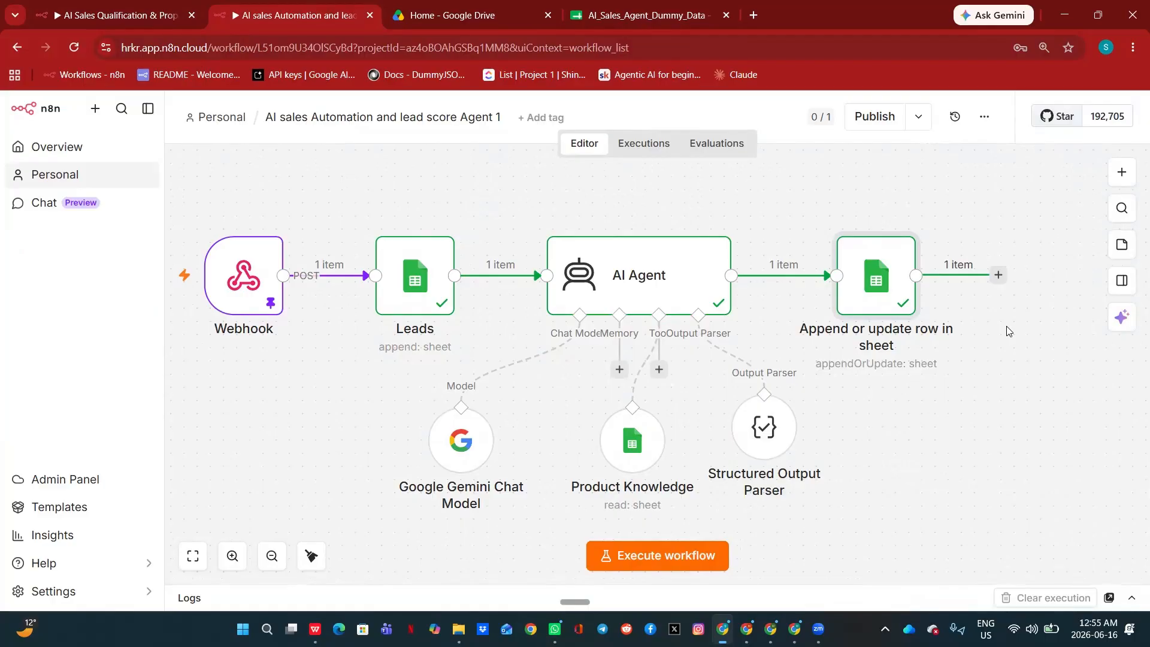
Step: Add an If node after the Append or update row in sheet node
left_click(998, 277)
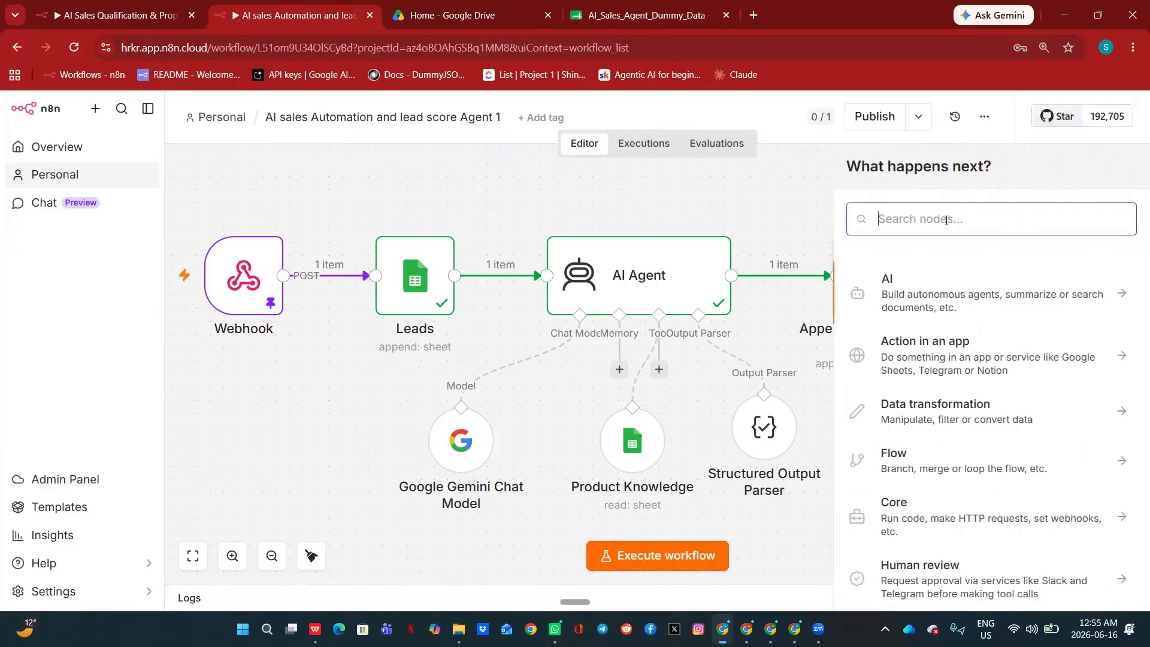
type("if")
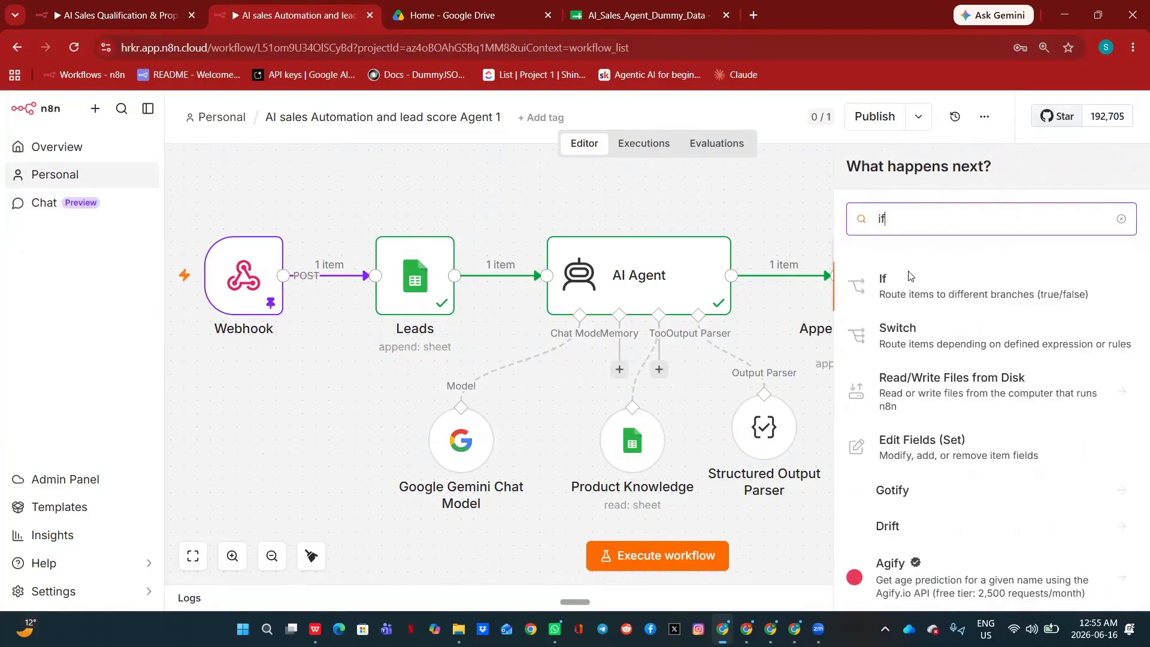
left_click(902, 292)
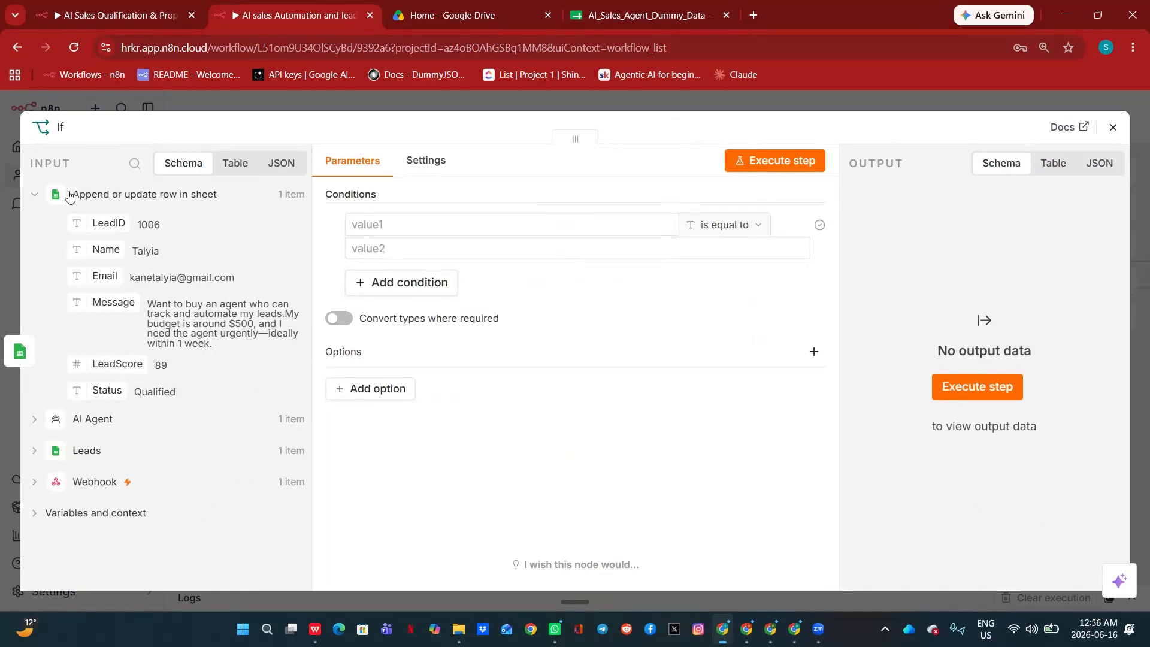
Step: Set the If condition to check that the AI Agent's lead_score is greater than or equal to 70
left_click(112, 424)
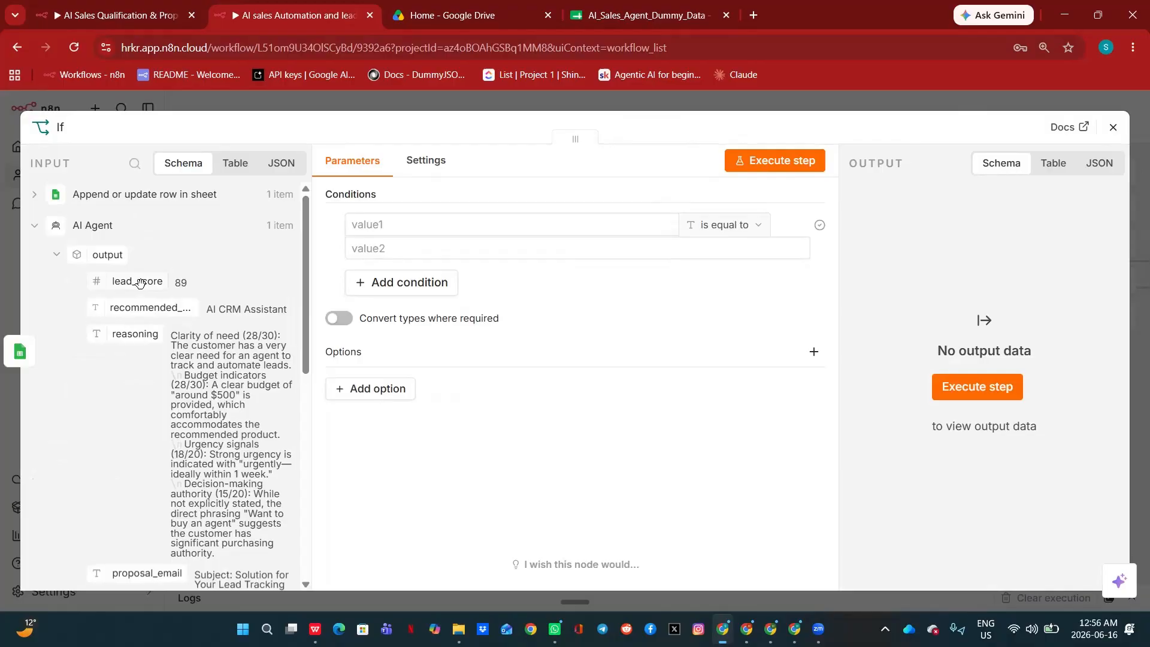
left_click_drag(139, 283, 378, 228)
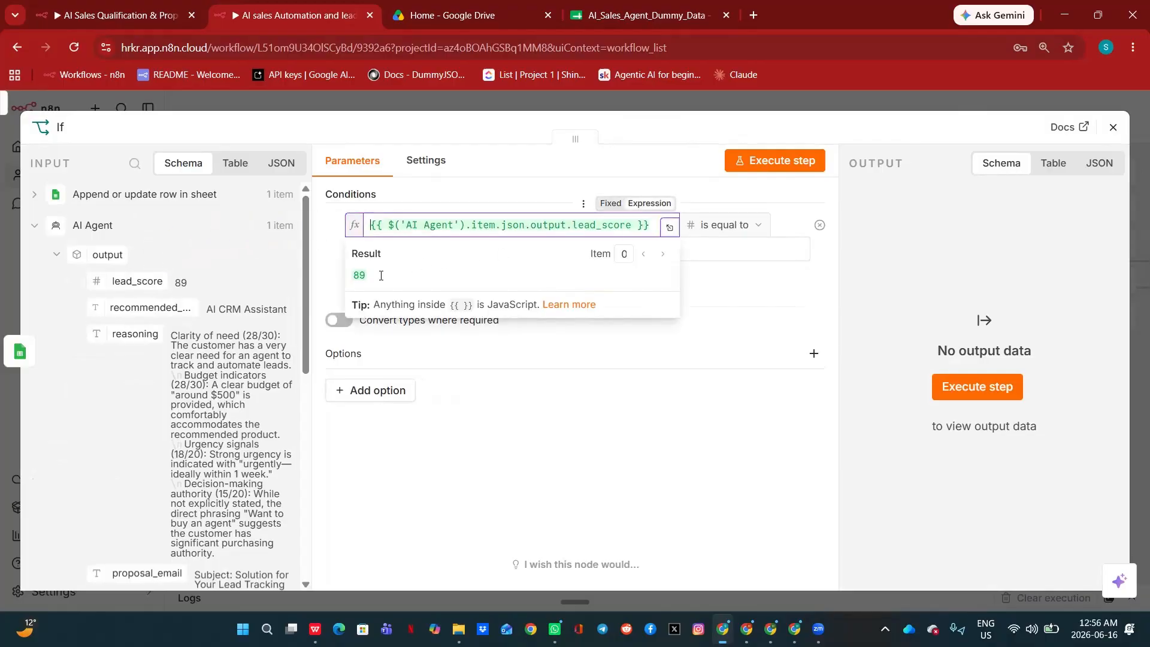
left_click(623, 359)
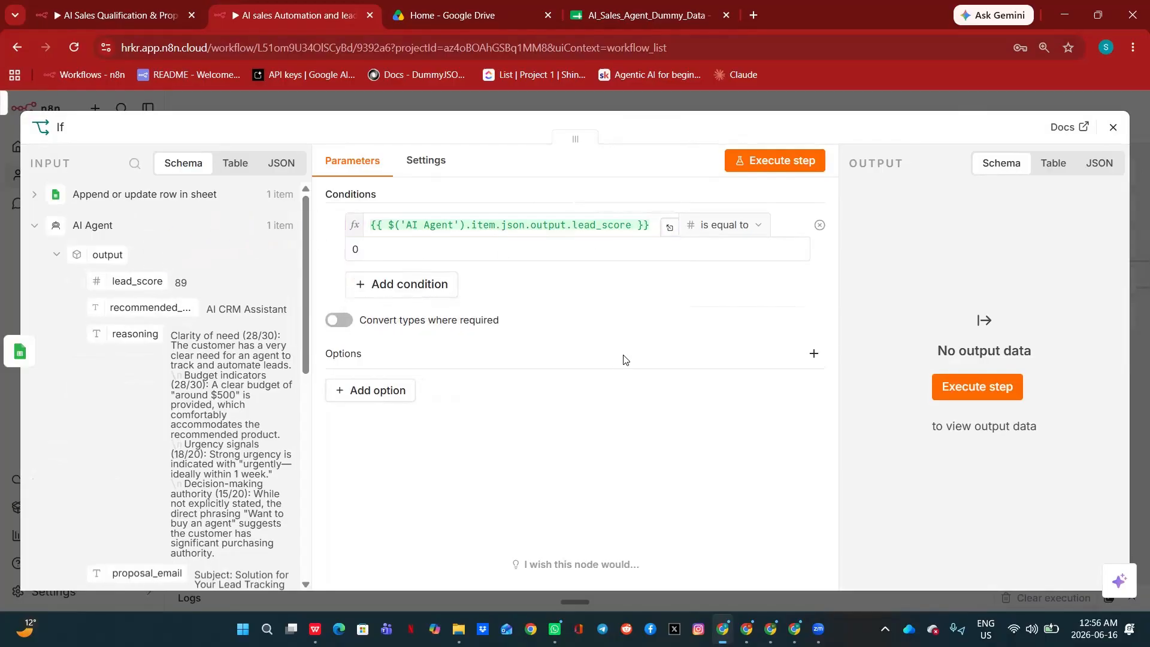
left_click(761, 232)
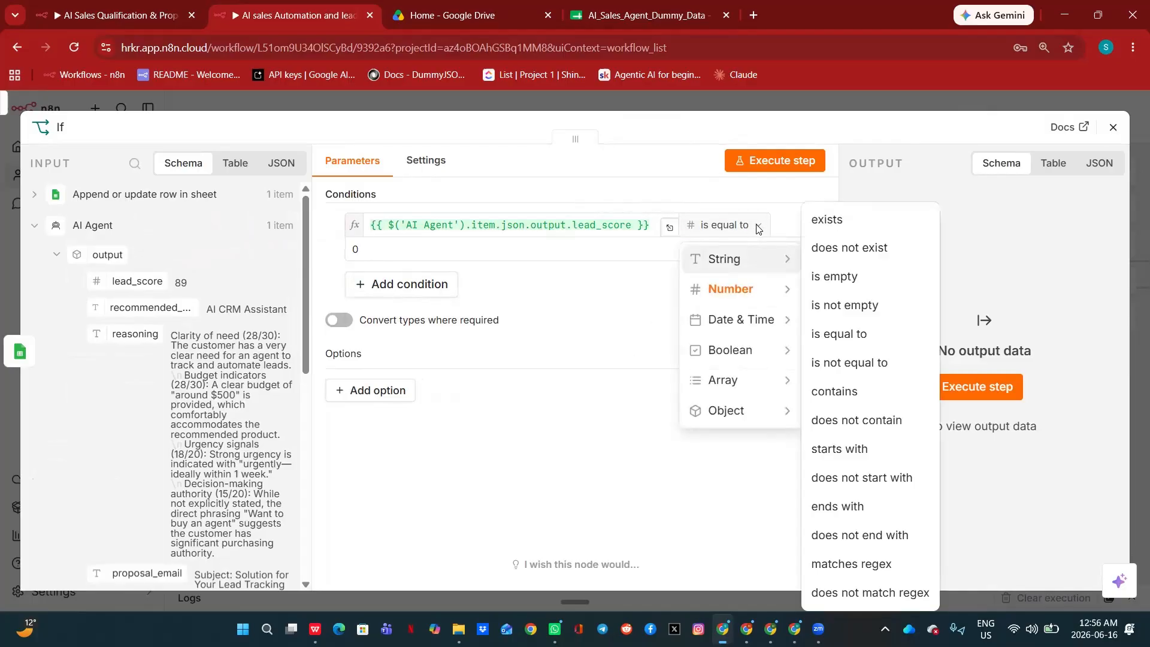
left_click(844, 523)
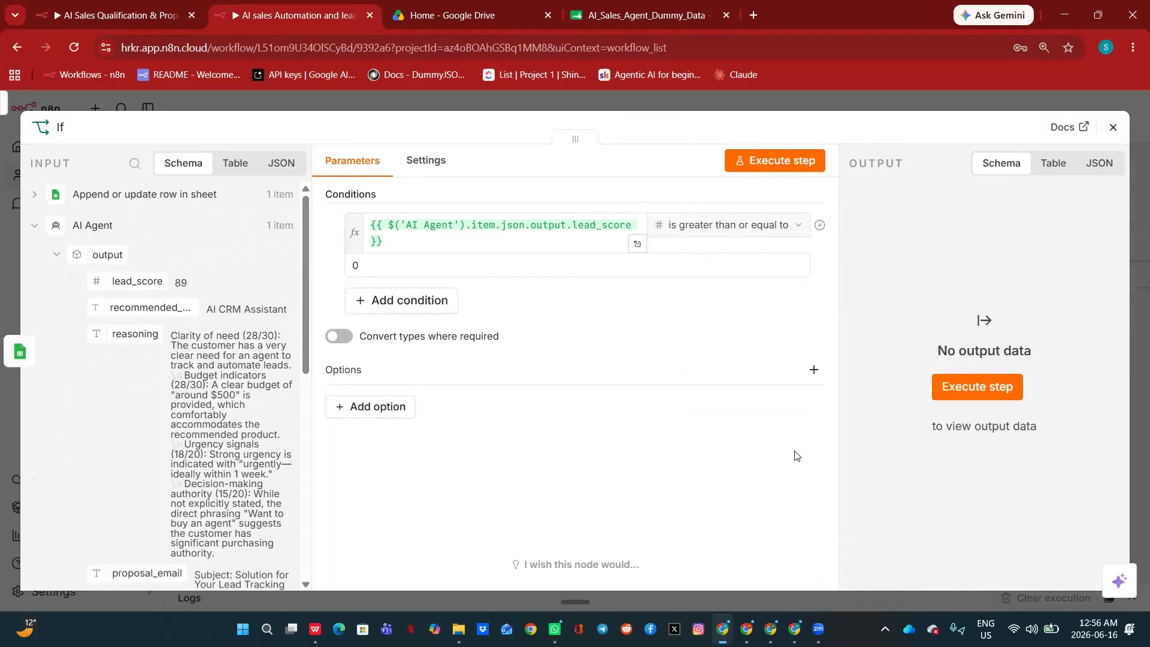
double_click(375, 266)
type("70")
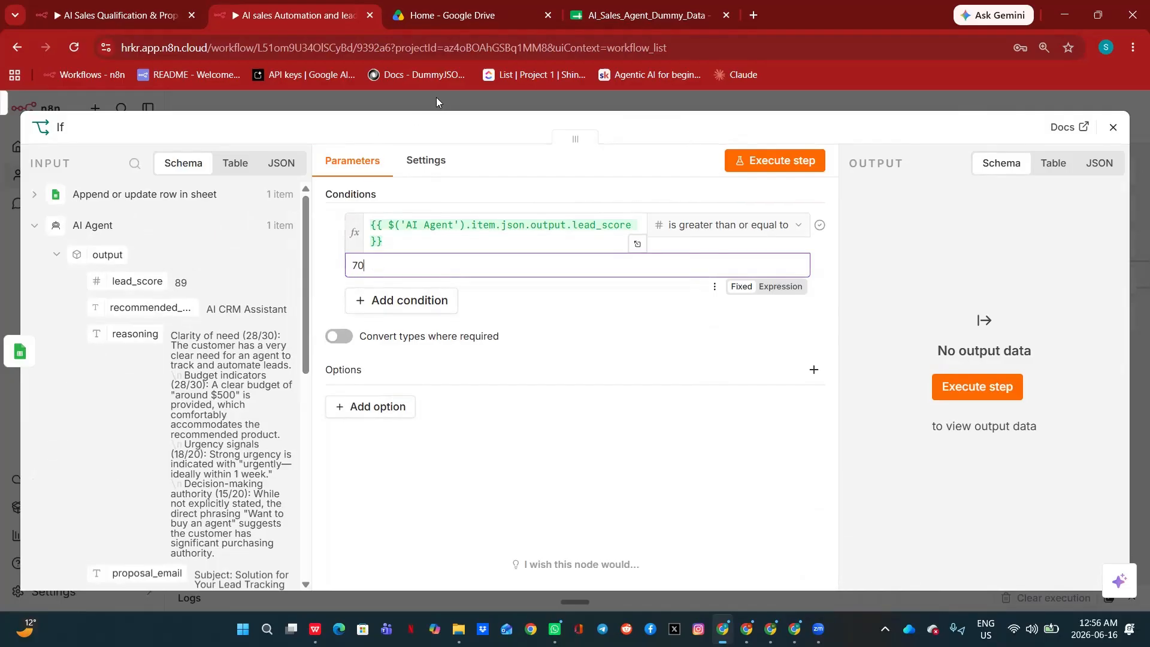
left_click(436, 98)
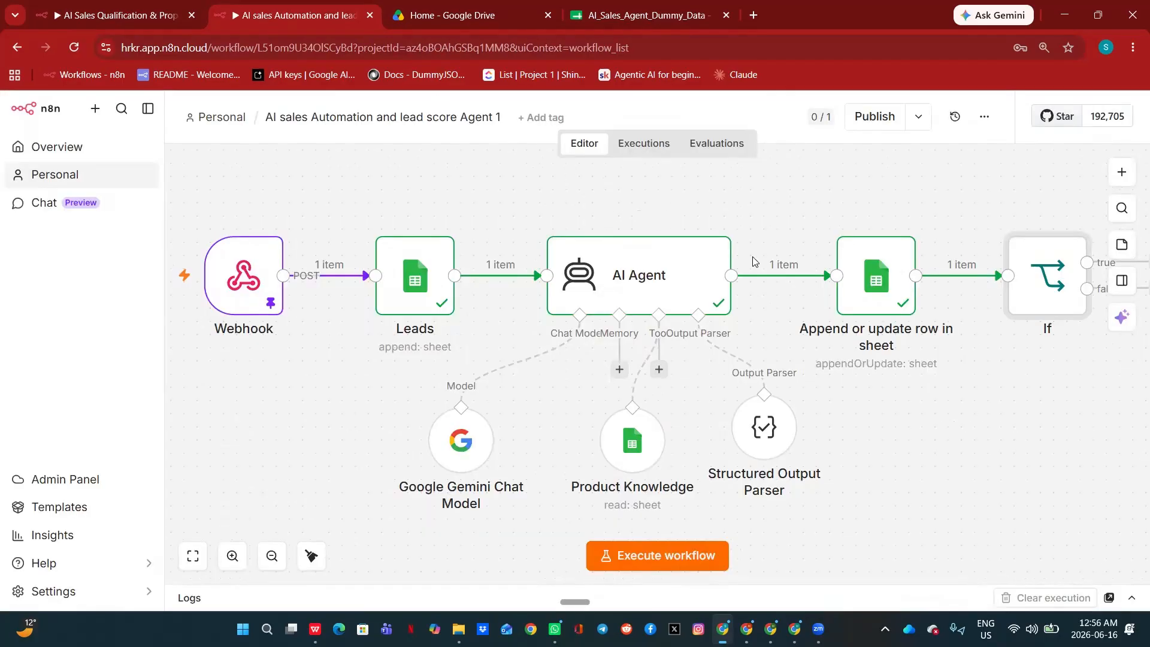
Step: Review the column mappings and the Status expression in the Append or update row in sheet node
left_click(870, 287)
double_click(870, 286)
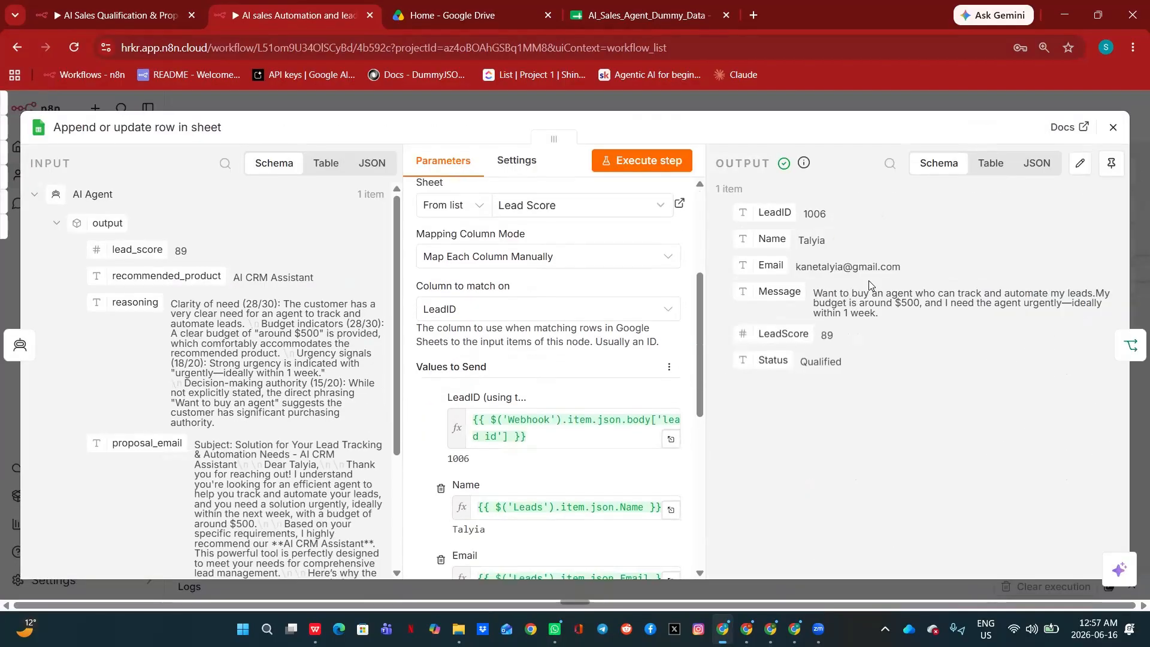
scroll(568, 345, "down", 5)
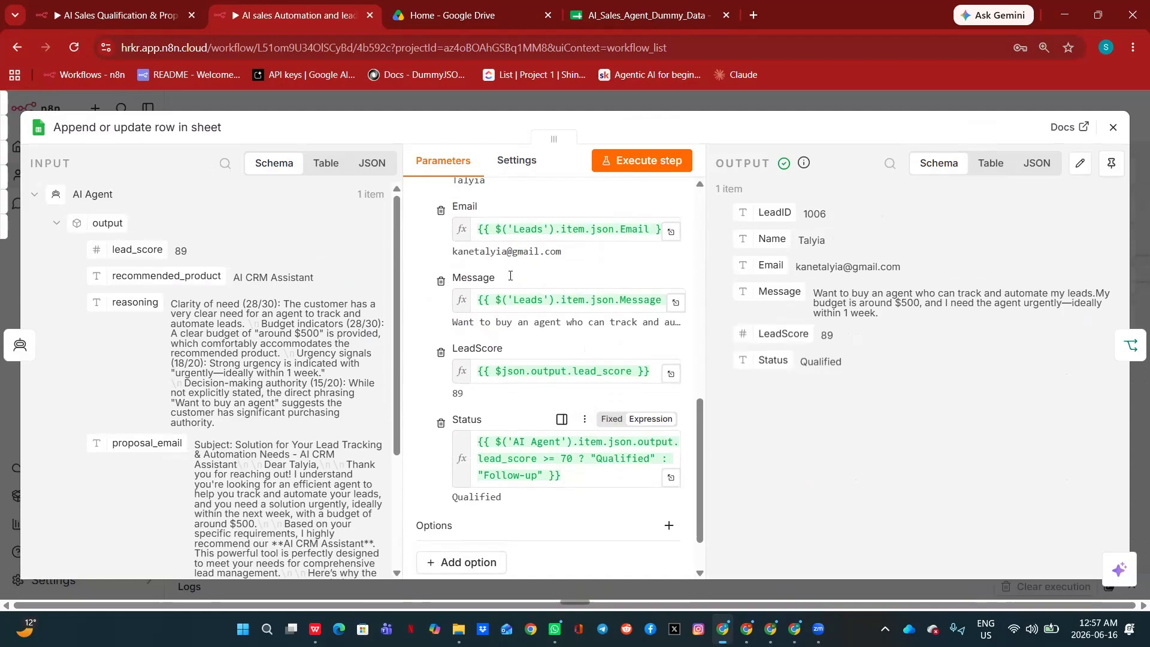
left_click(505, 95)
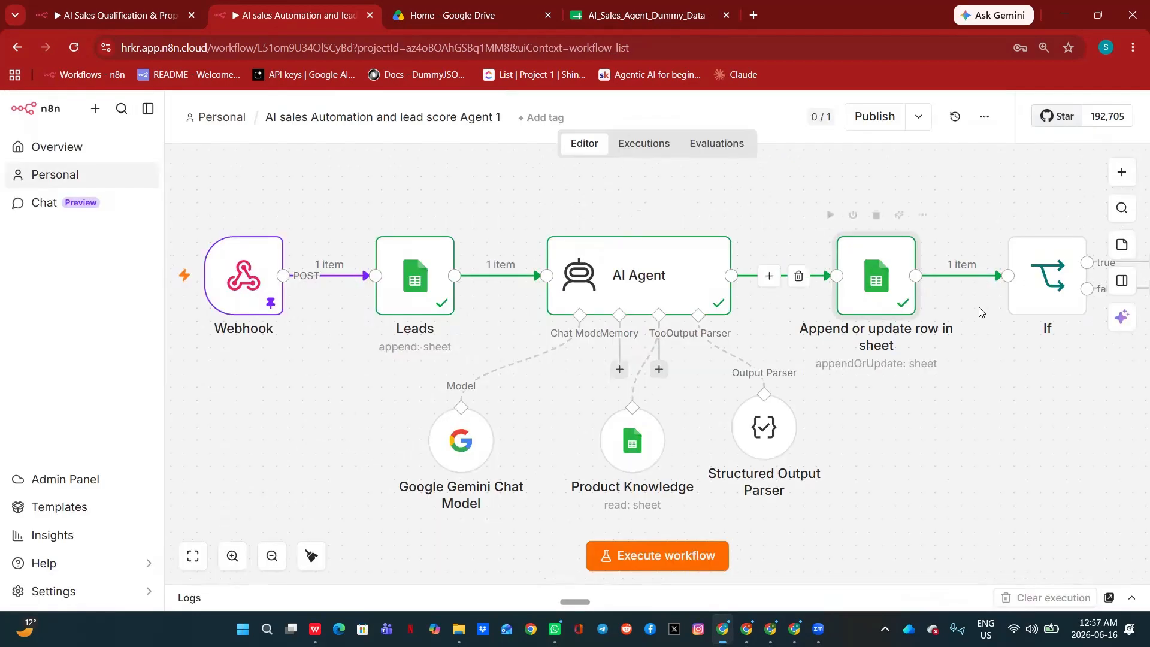
Step: Execute the If step to test the condition and return to the workflow canvas
double_click(1045, 281)
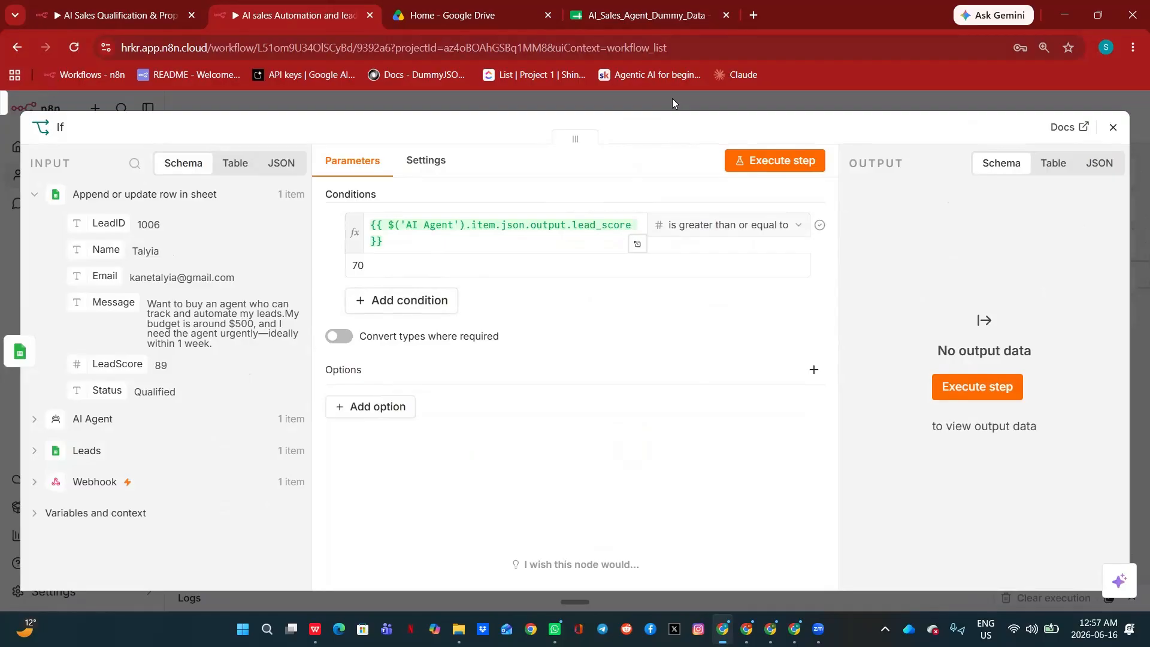
left_click(757, 162)
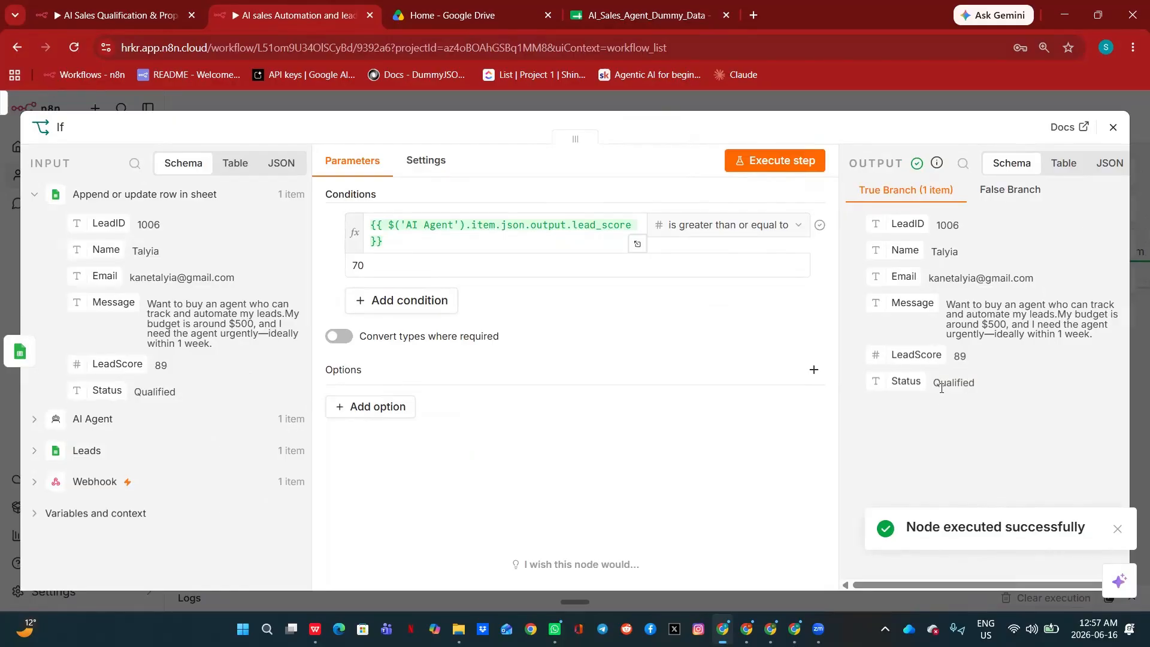
key("Escape")
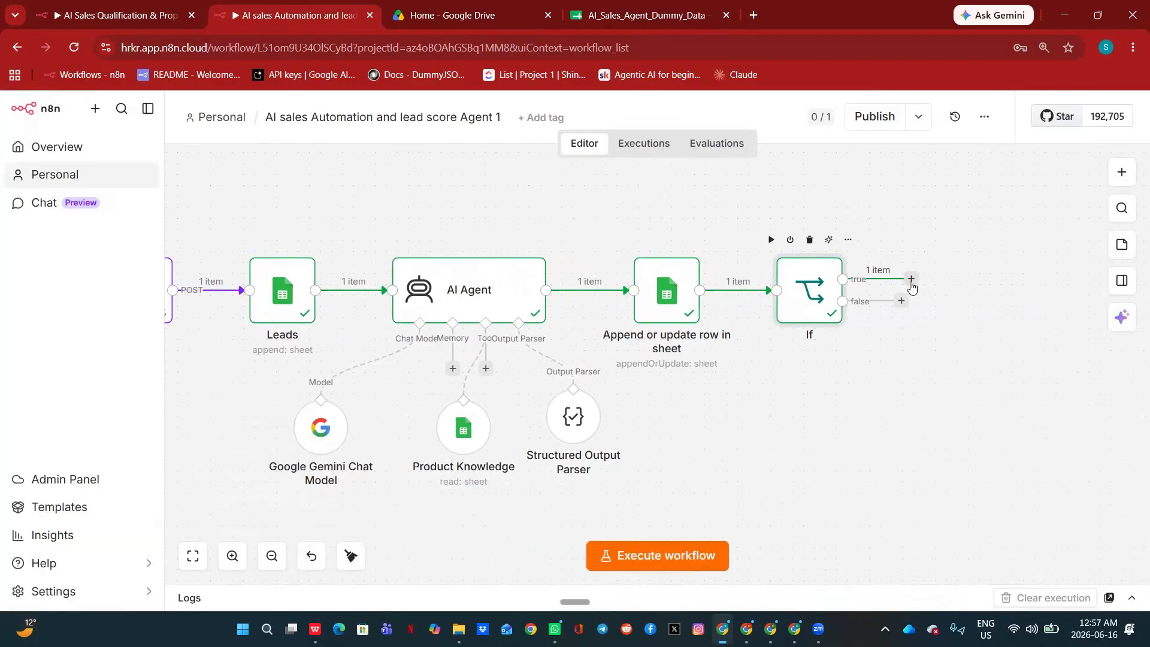
Step: Add a Gmail Send a message node to the If node's true branch, using the Gmail account 2 credential
left_click(910, 279)
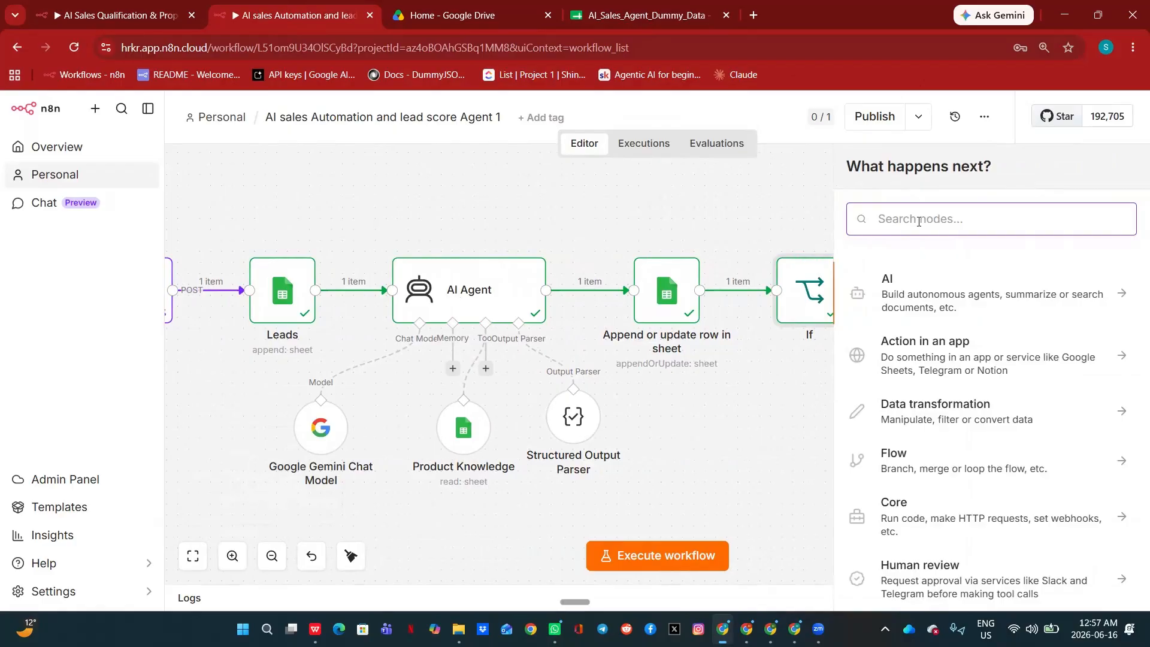
type("gmail")
left_click(904, 283)
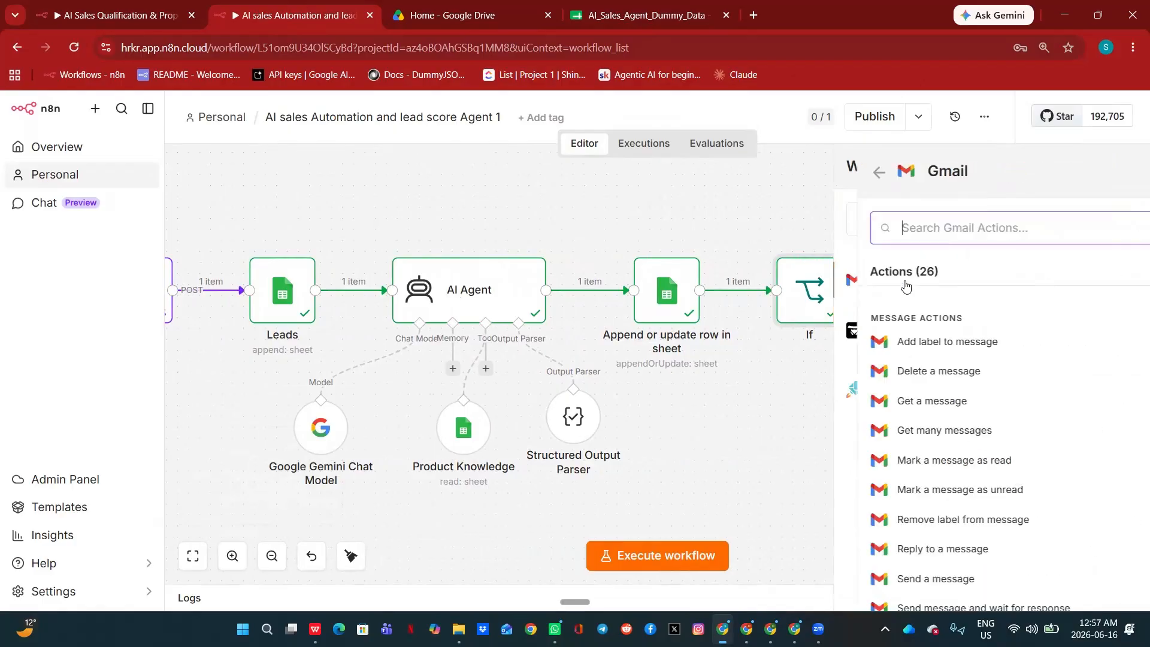
left_click(894, 579)
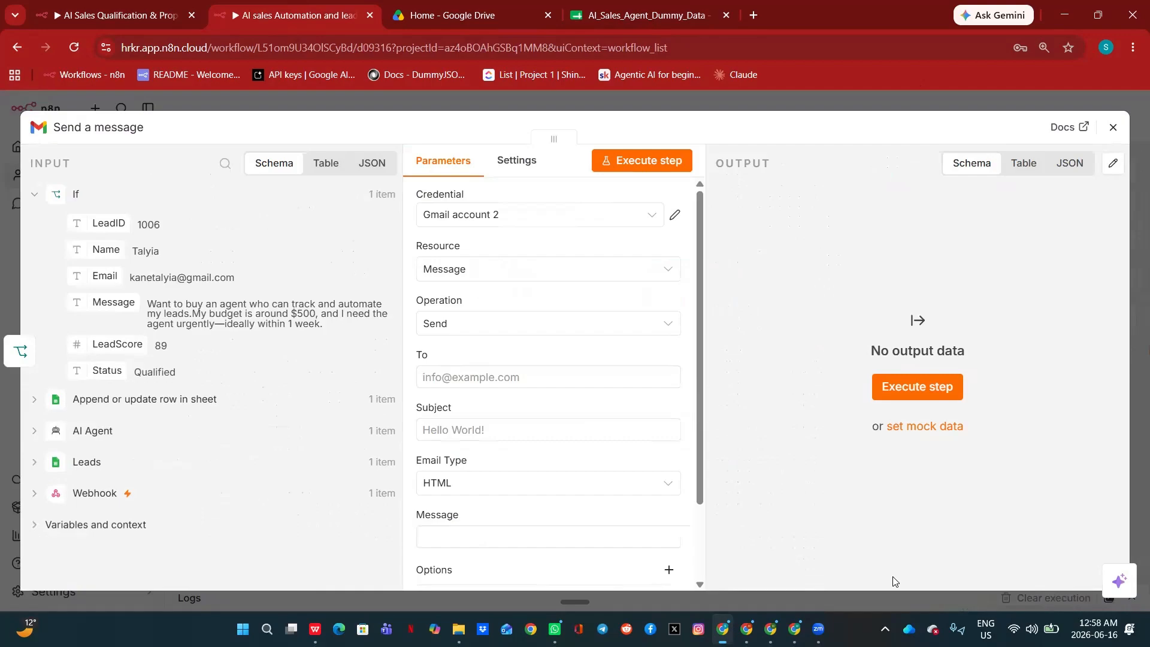
left_click(675, 215)
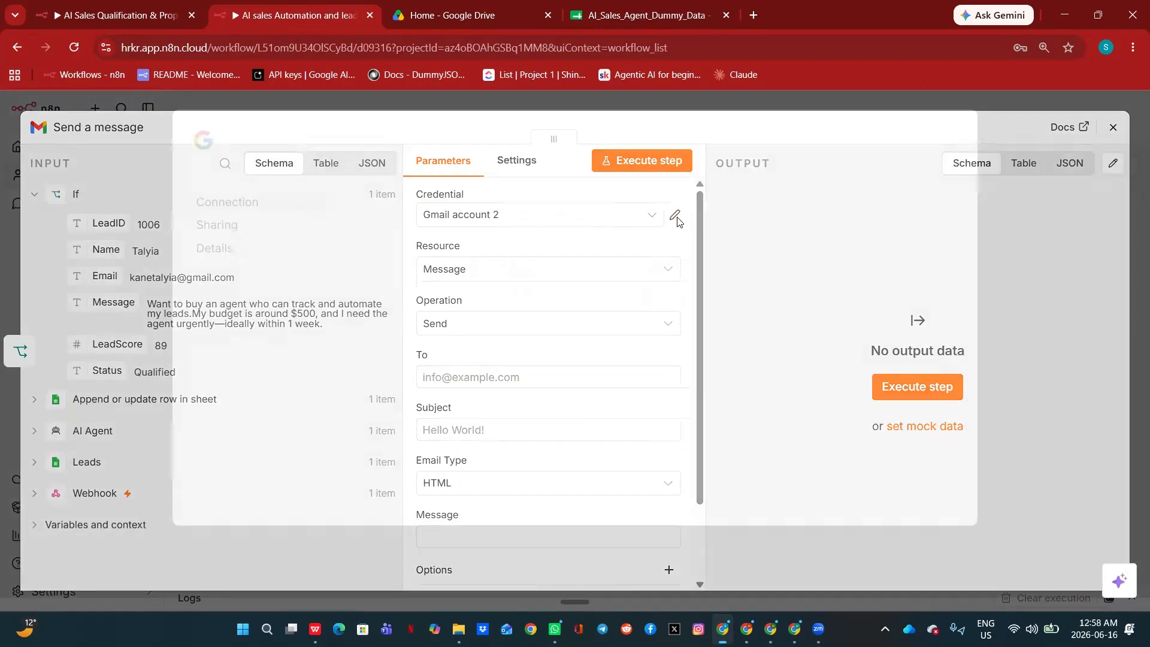
left_click(583, 108)
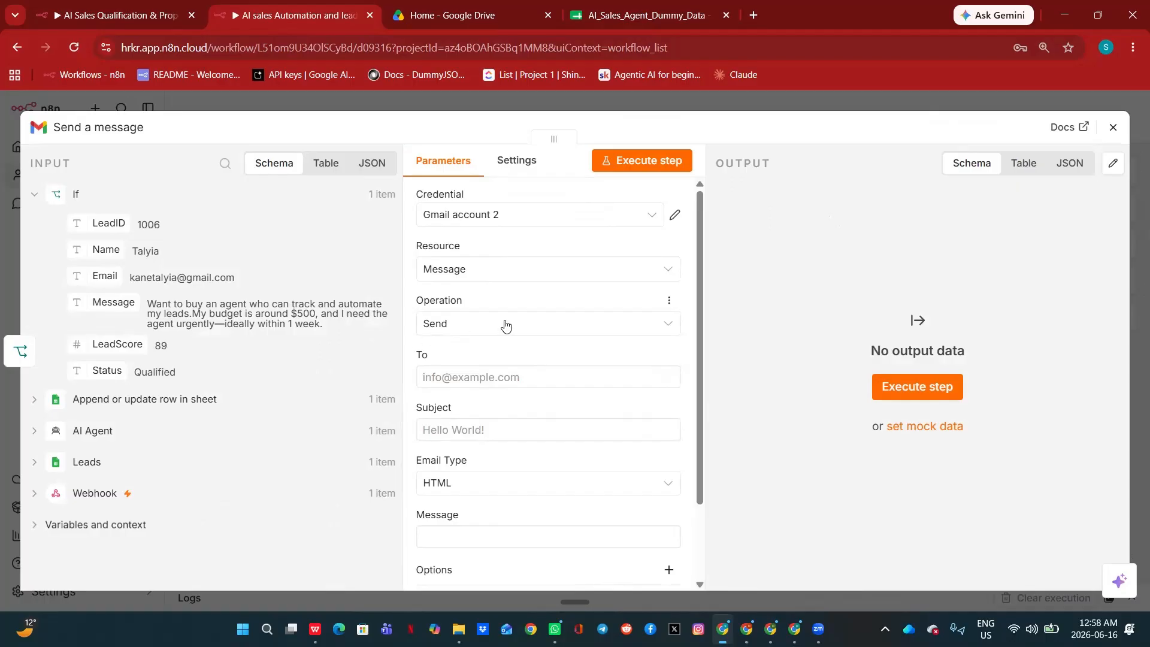
Step: Map the message's recipient to the If node's Email field and its subject to the AI Agent's recommended_product
left_click(497, 378)
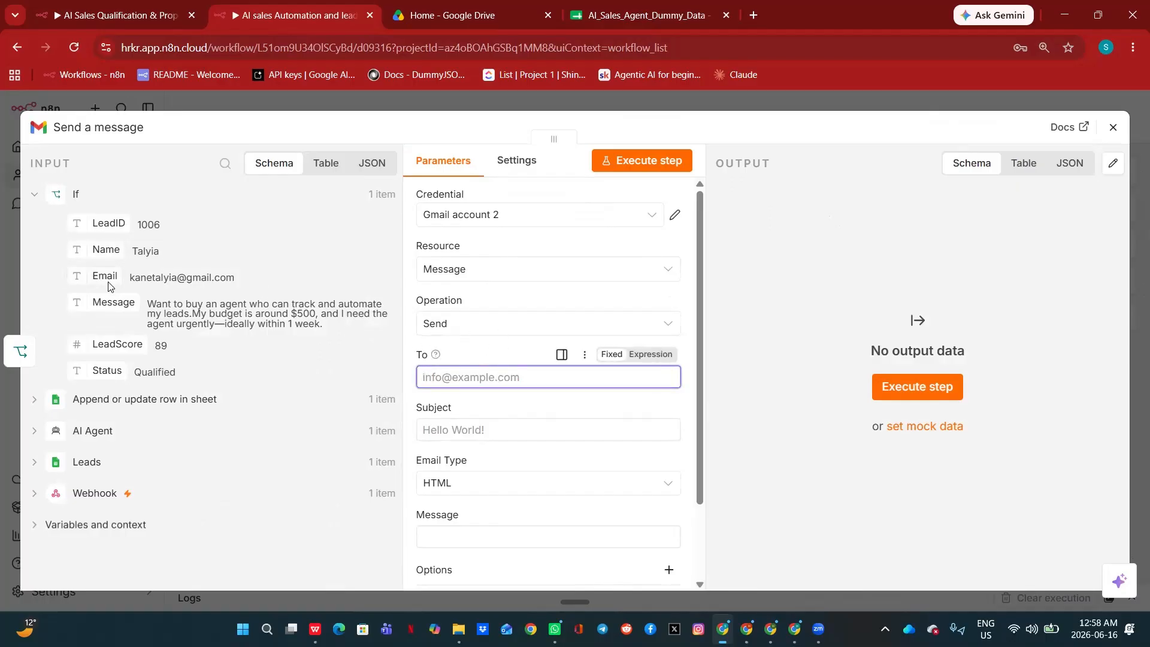
left_click_drag(110, 287, 458, 378)
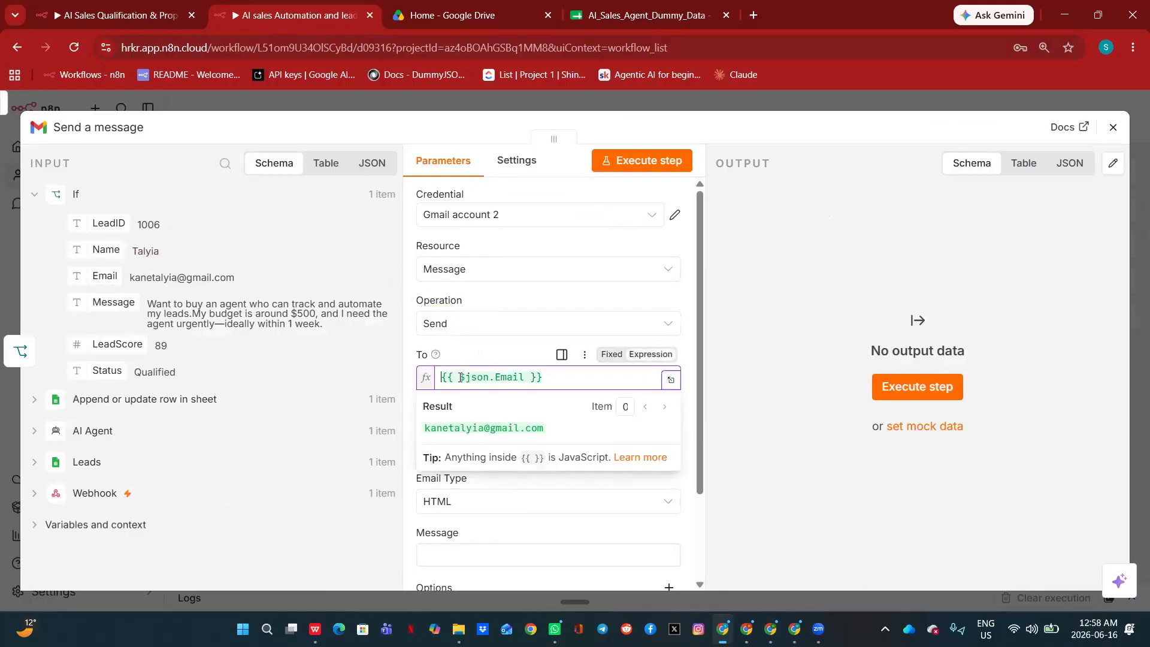
left_click(757, 411)
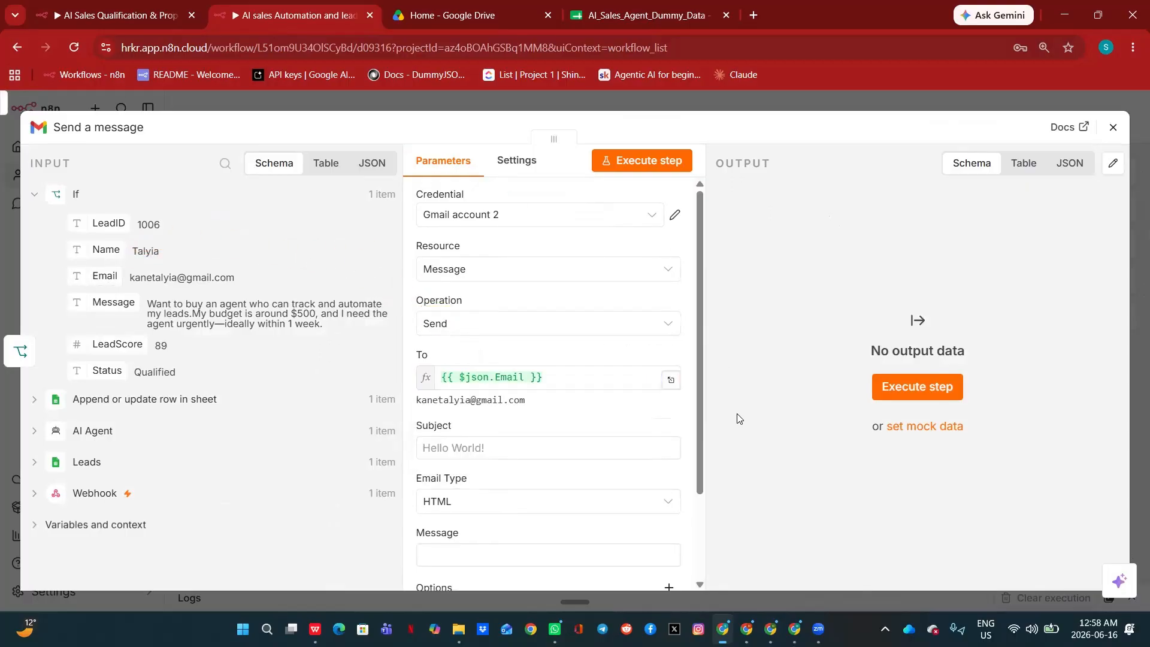
left_click(454, 447)
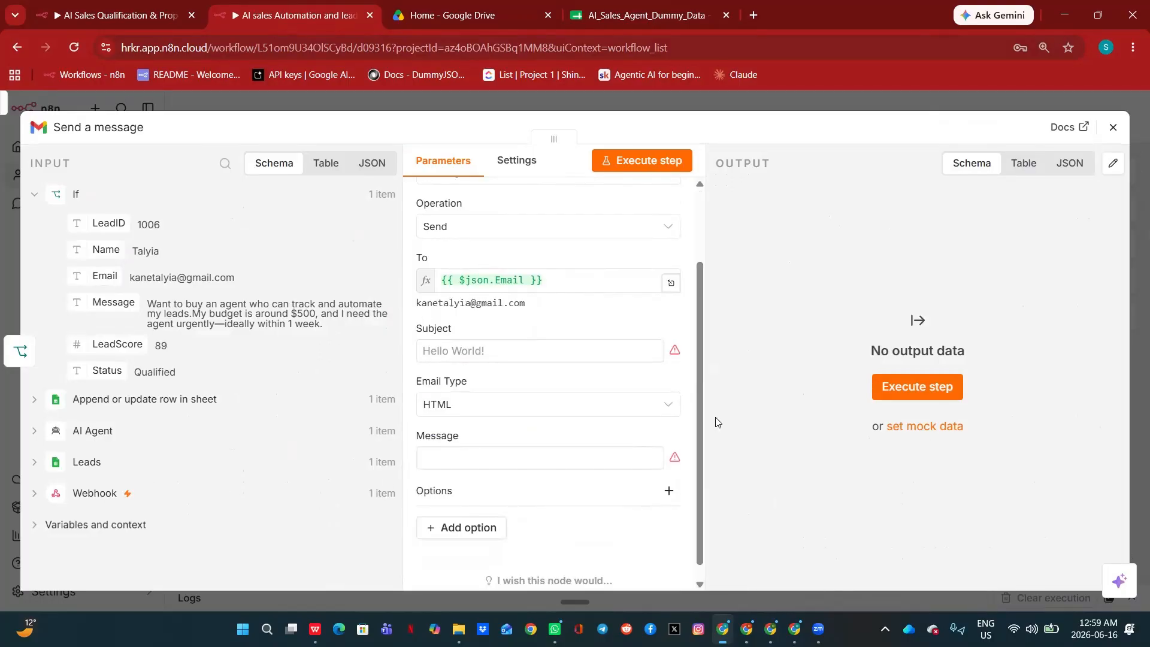
left_click(103, 431)
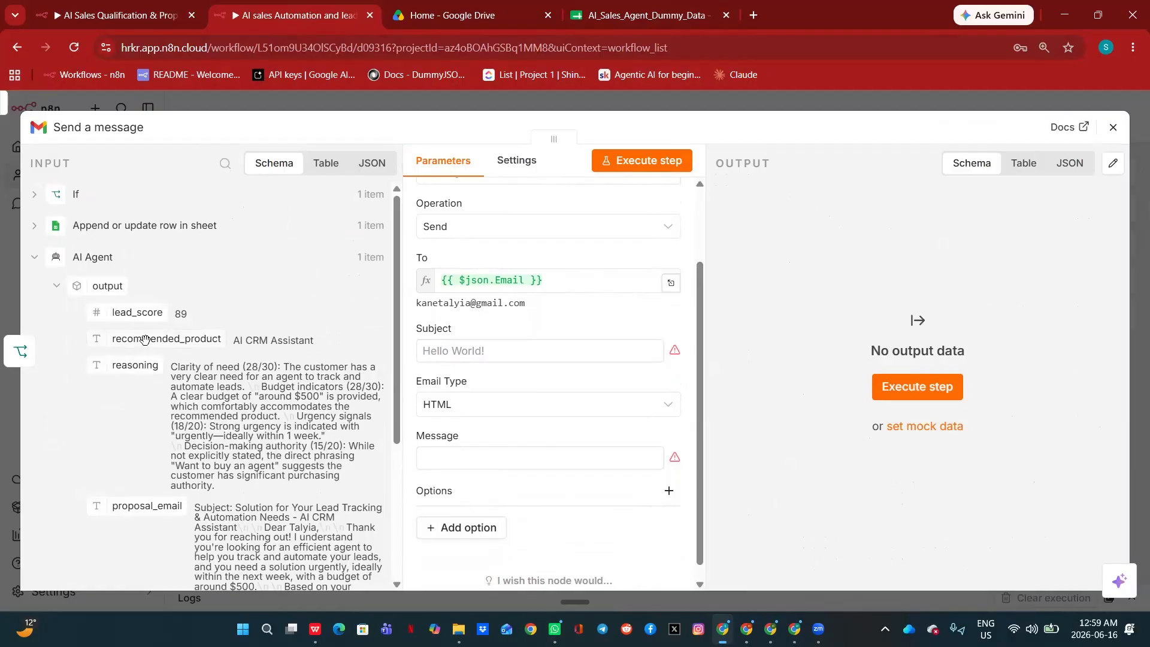
left_click_drag(145, 340, 440, 347)
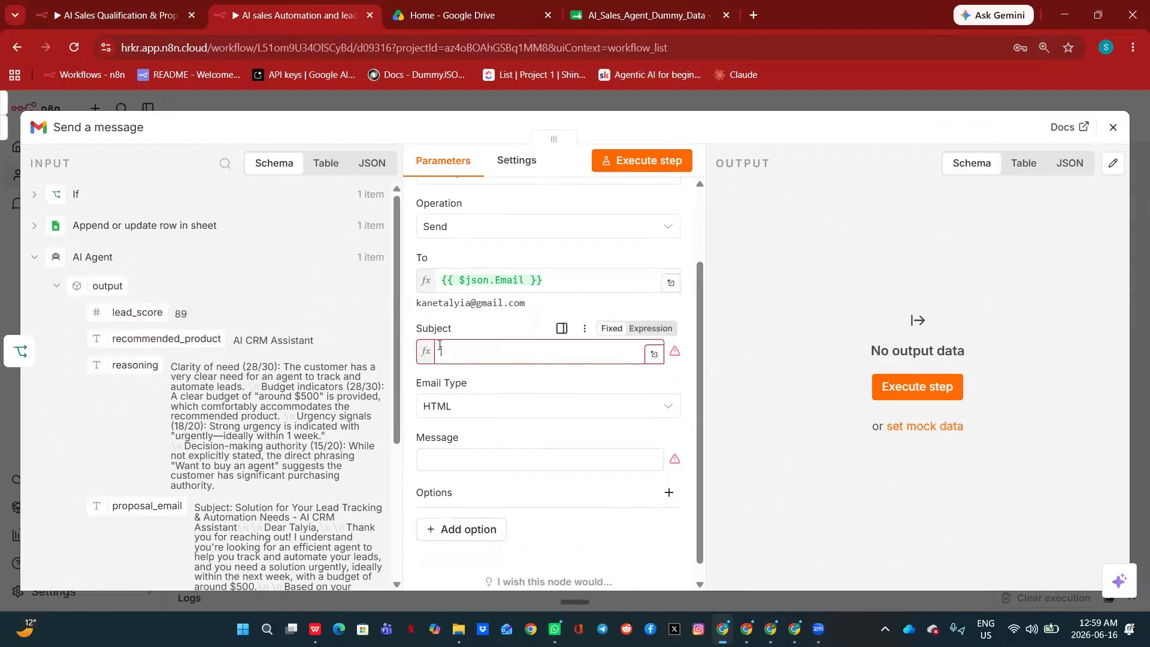
left_click(757, 438)
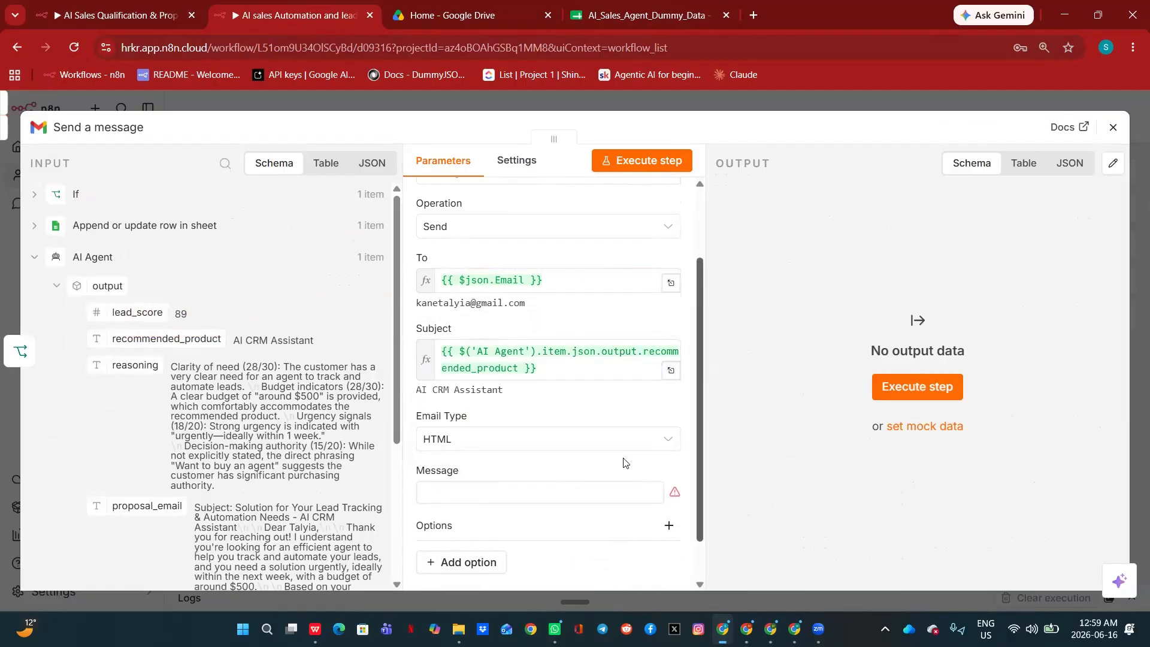
Step: Set the email type to Text and map the message body to the AI Agent's proposal_email
left_click(668, 439)
left_click(471, 485)
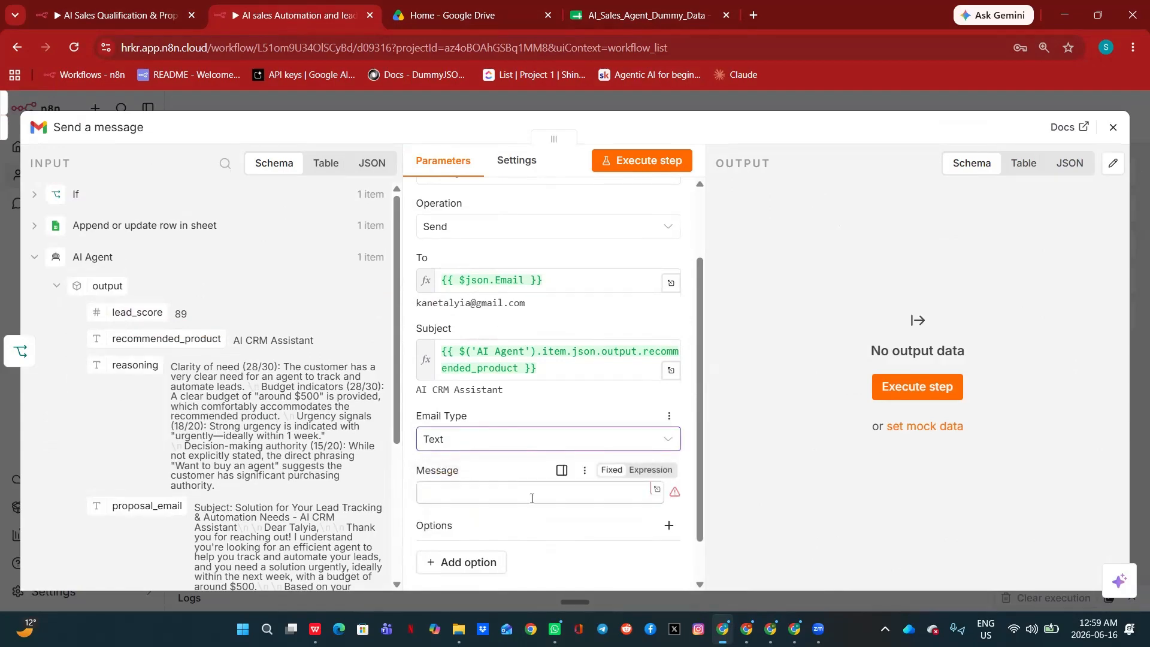
left_click(546, 502)
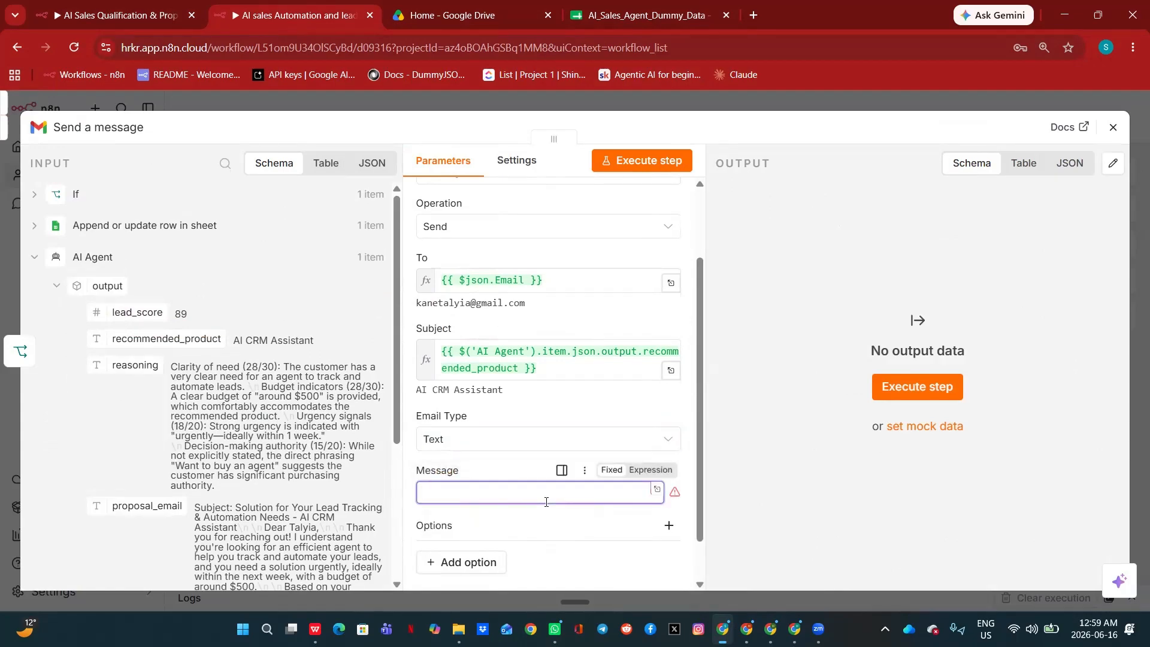
scroll(407, 402, "down", 1)
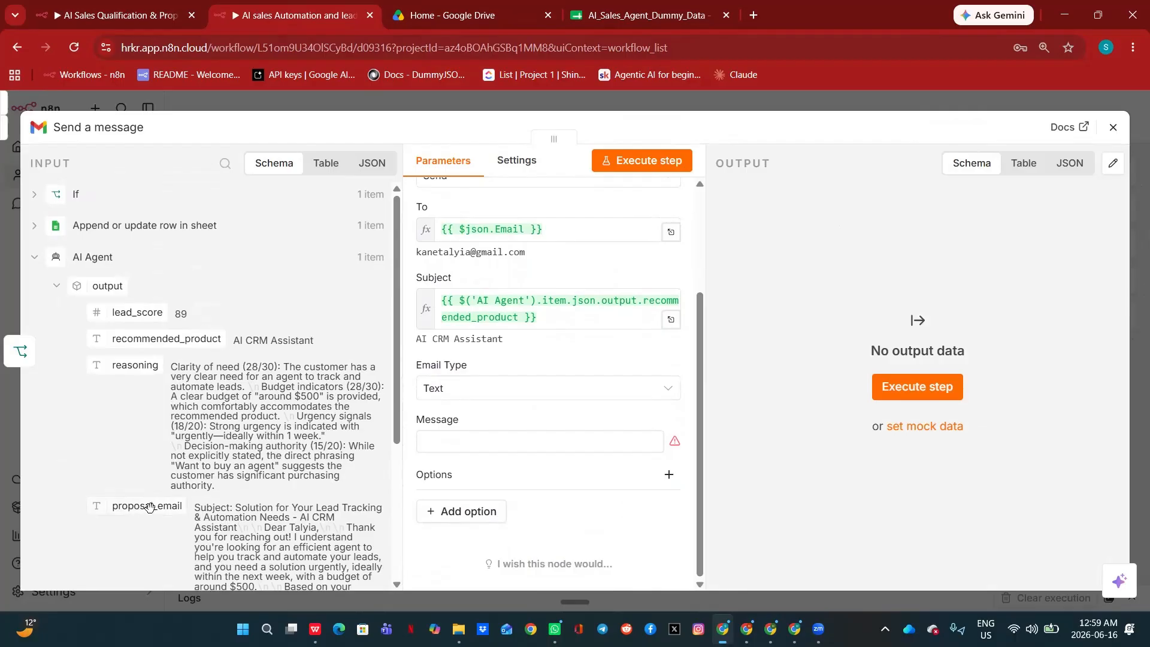
left_click_drag(140, 507, 454, 442)
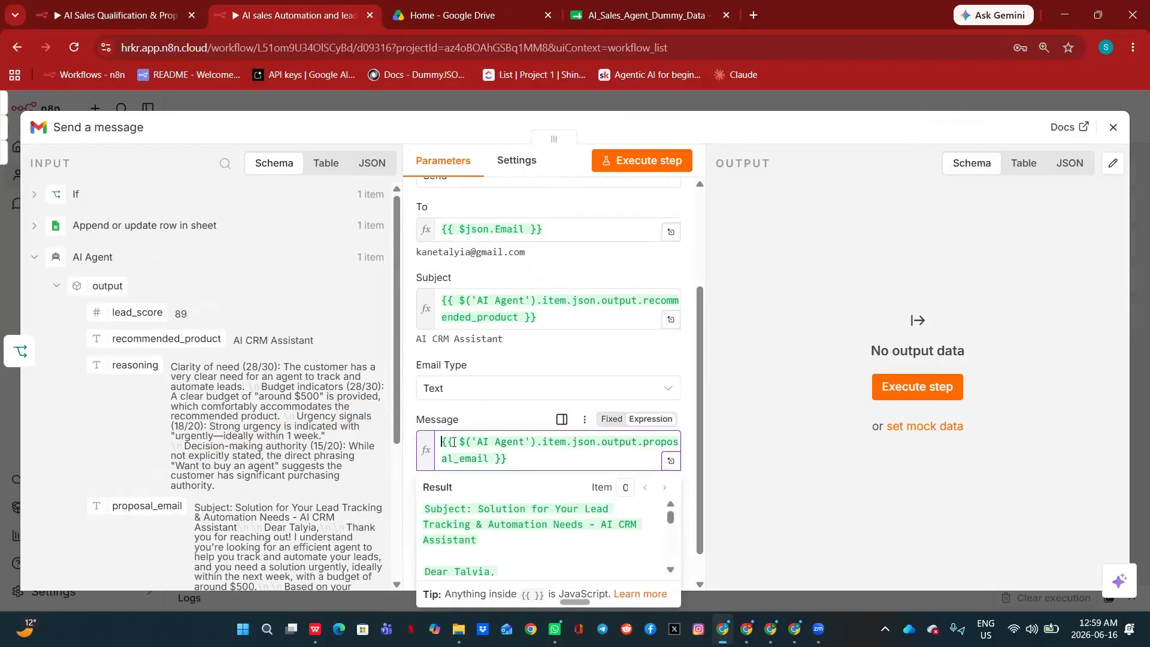
Step: Execute the Send a message step to send the proposal email and return to the canvas
left_click_drag(698, 377, 705, 239)
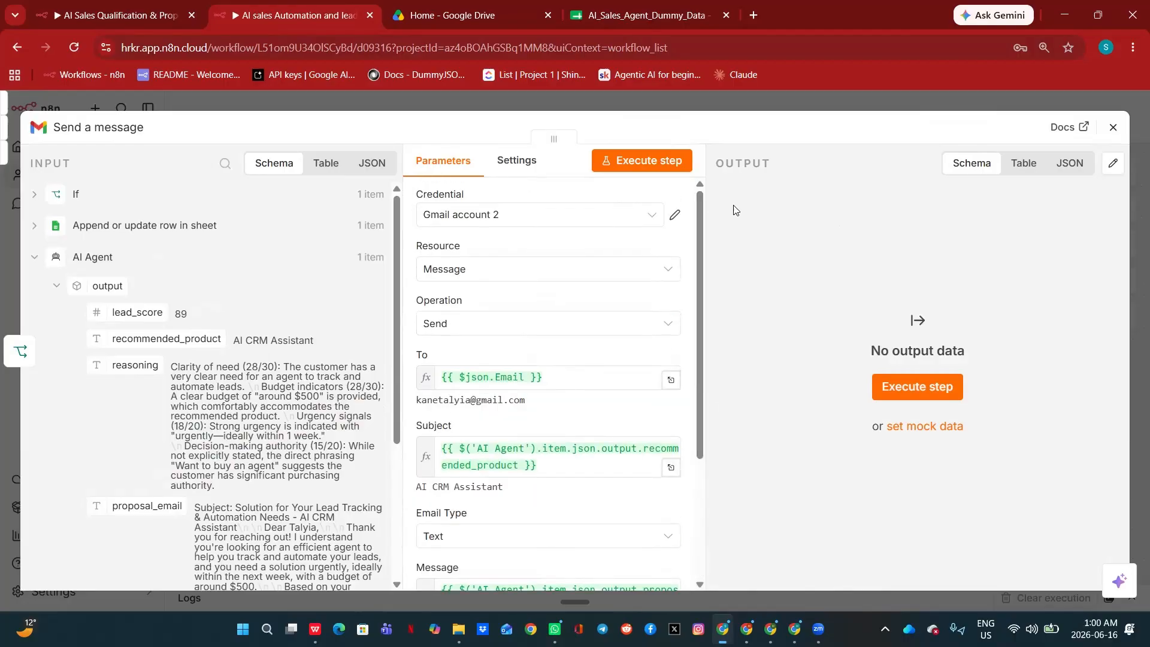
left_click(661, 159)
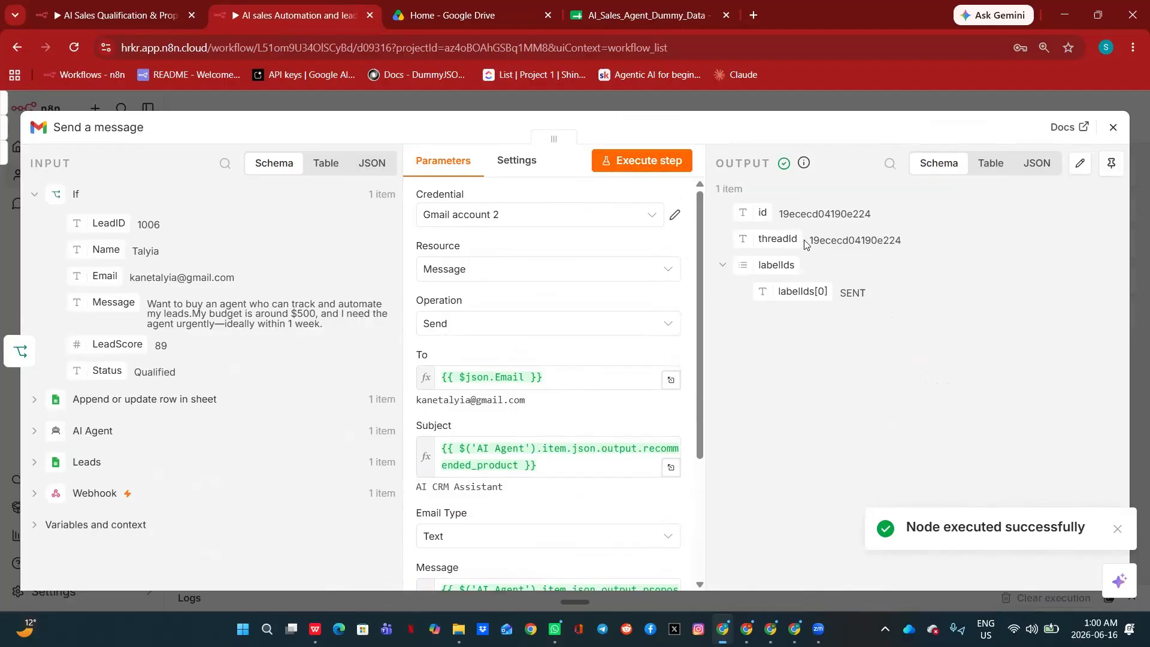
left_click(795, 99)
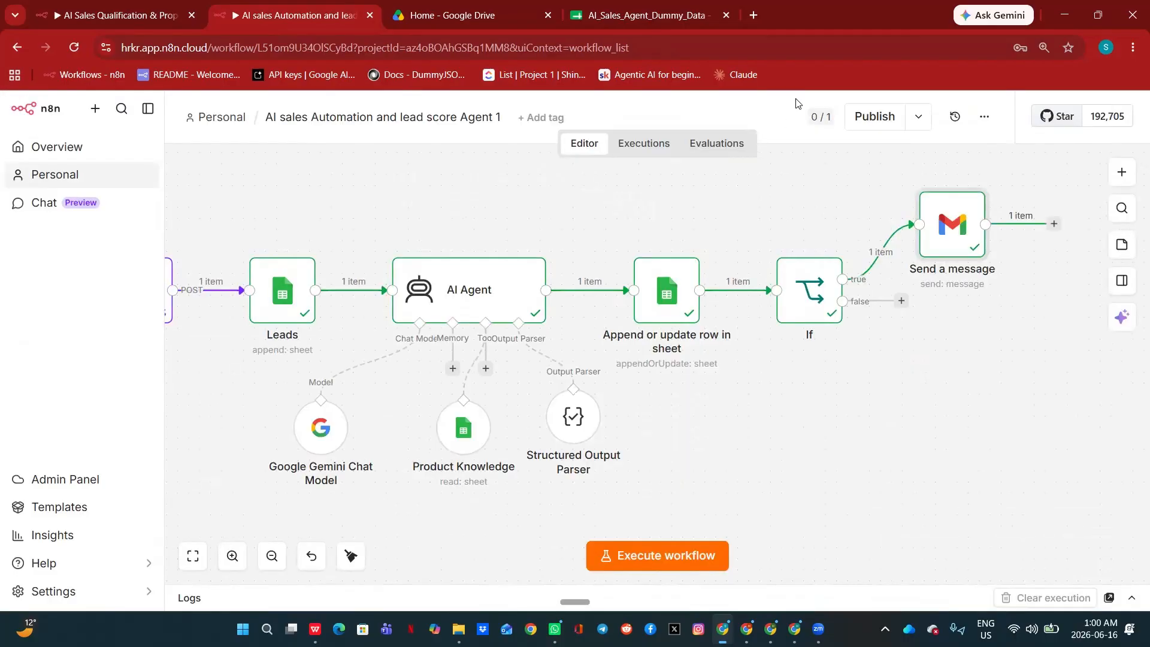
Step: Add a Gmail Send a message node to the If node's false branch, using the Gmail account 2 credential
left_click(901, 301)
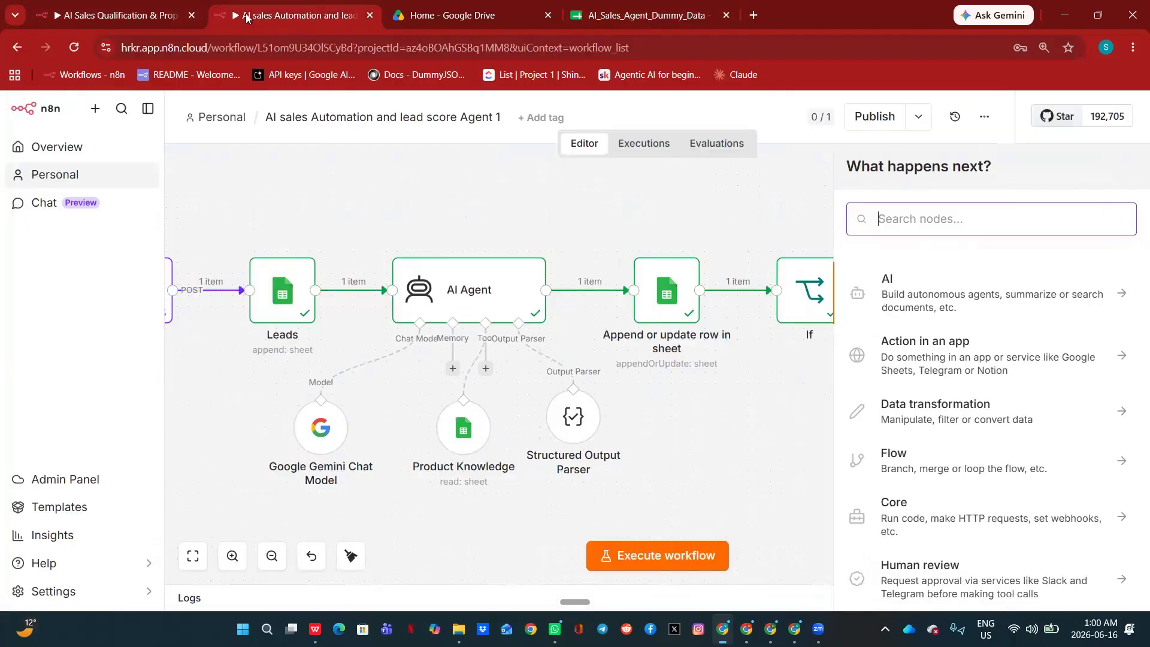
left_click(248, 17)
type("gma")
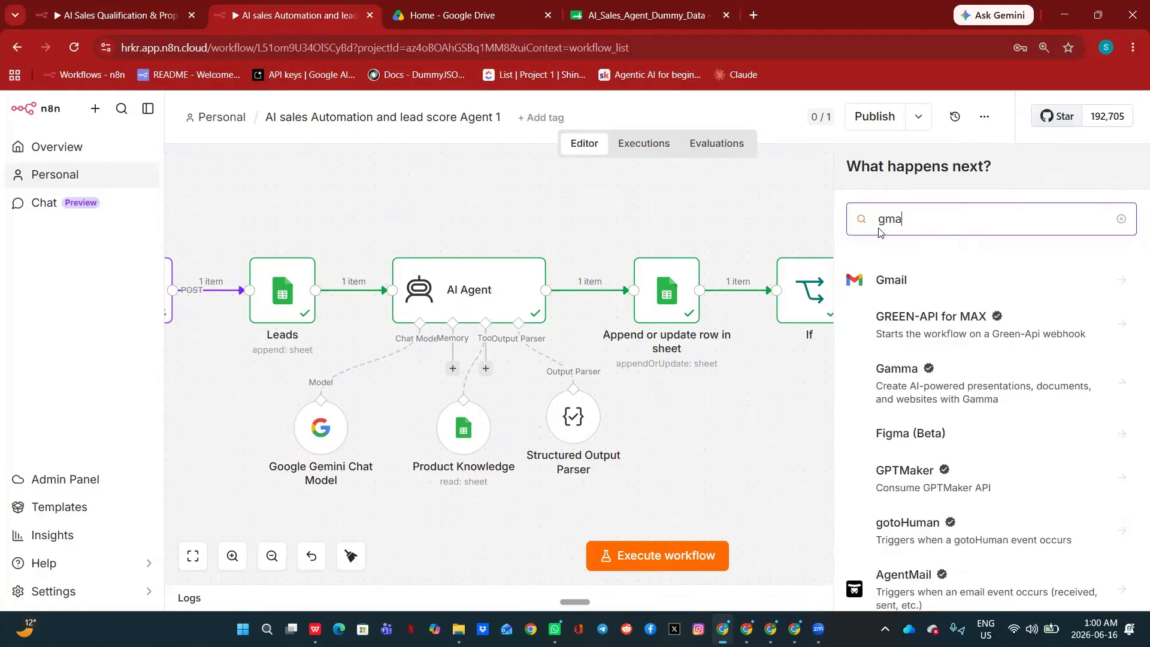
left_click(909, 284)
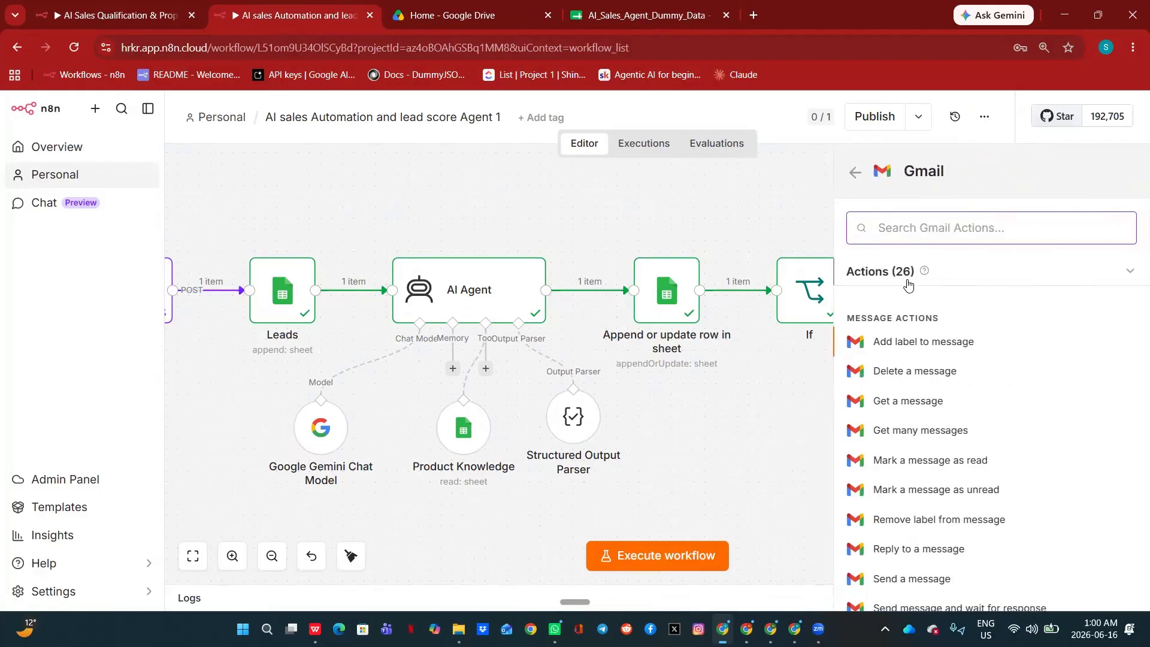
left_click(910, 579)
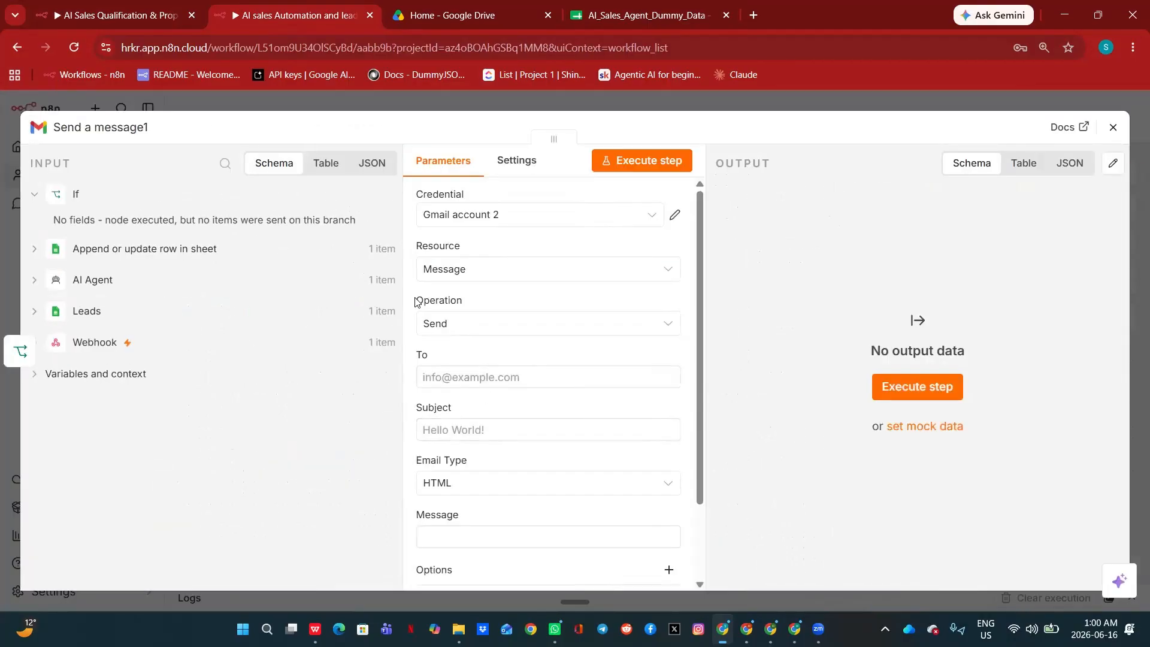
left_click(676, 222)
left_click(666, 105)
Step: Map the new message's recipient to the Webhook's body email and set its subject to "Thank you for your Interest"
left_click(527, 377)
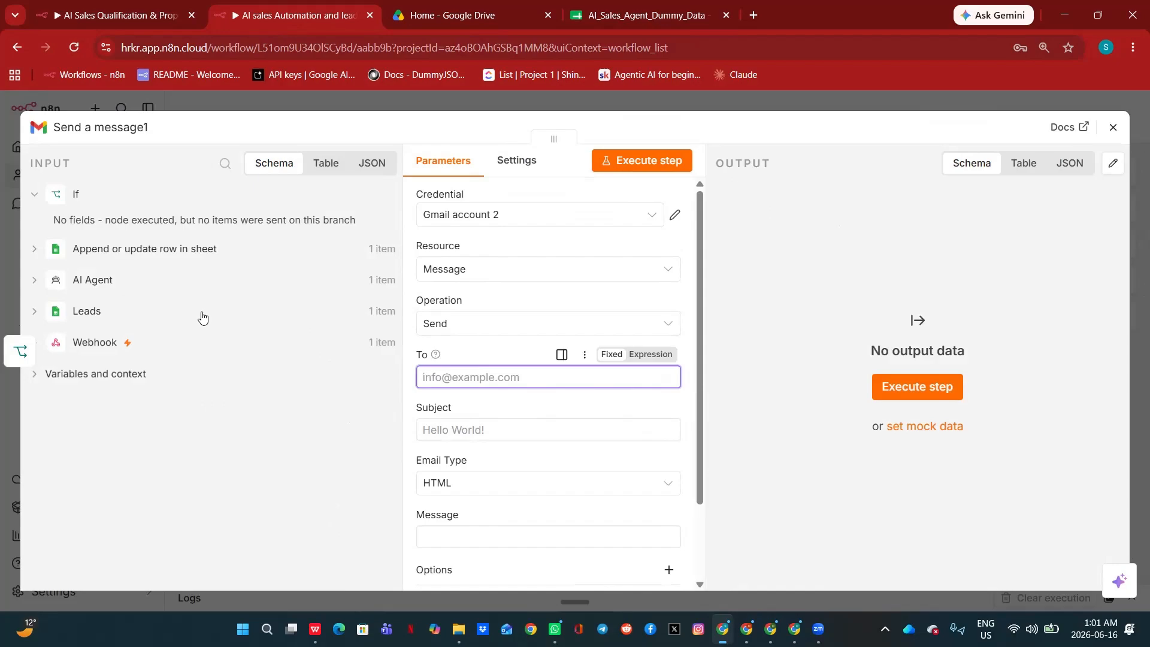
left_click(95, 342)
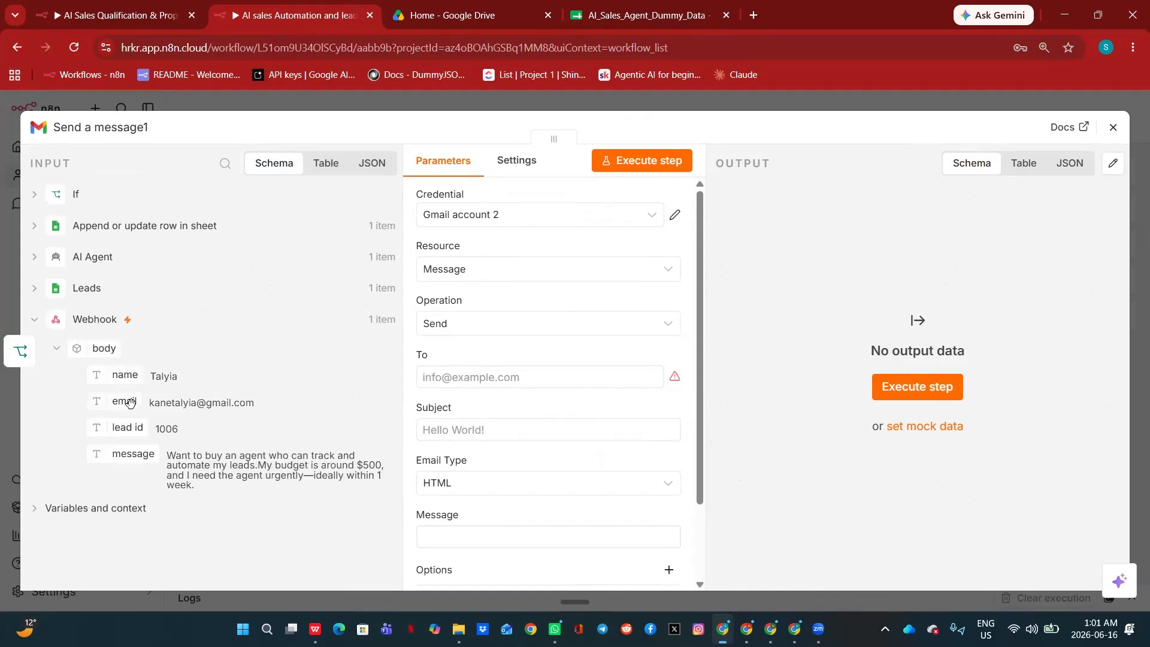
left_click_drag(130, 402, 429, 386)
left_click(749, 422)
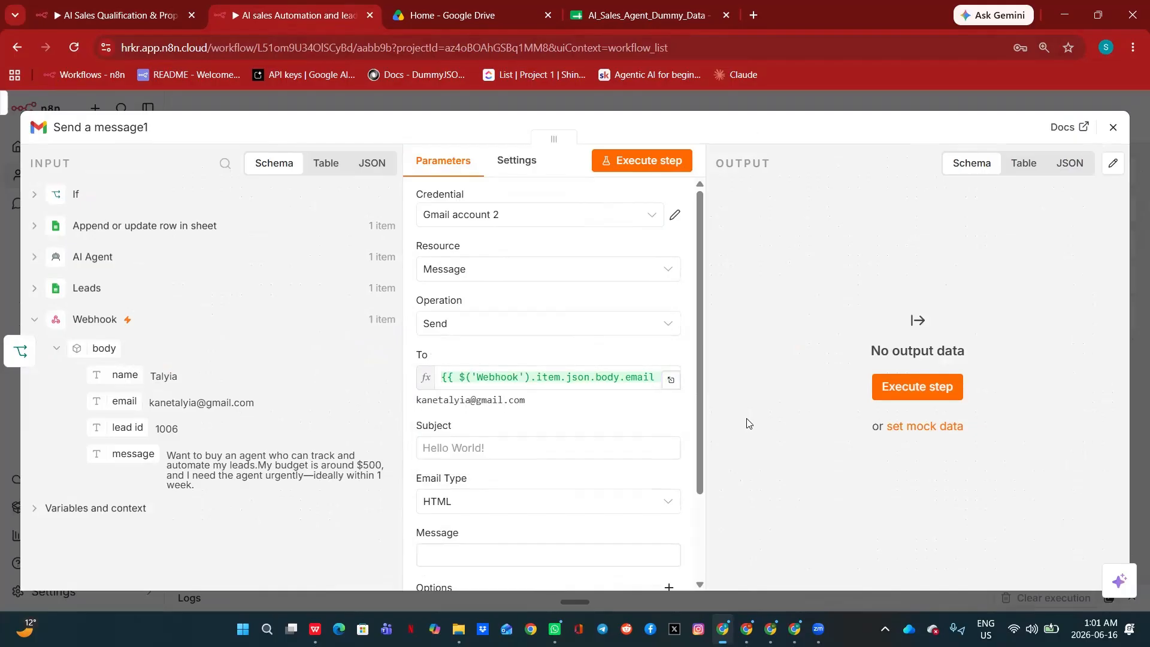
left_click(511, 448)
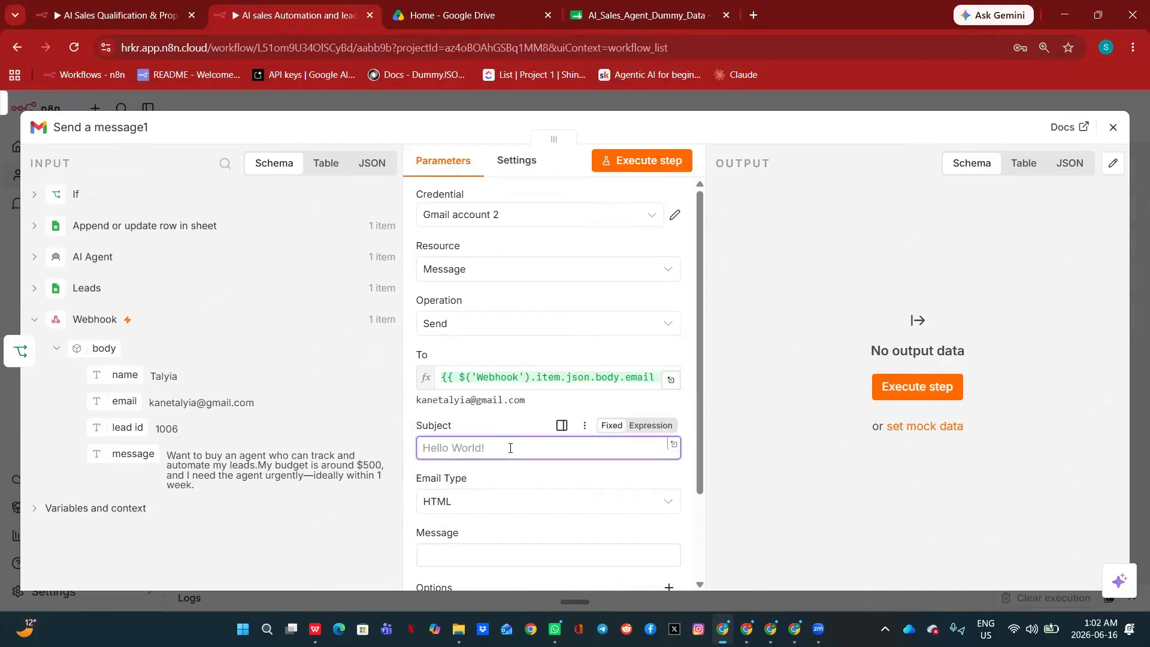
type("Thank you for your Interest")
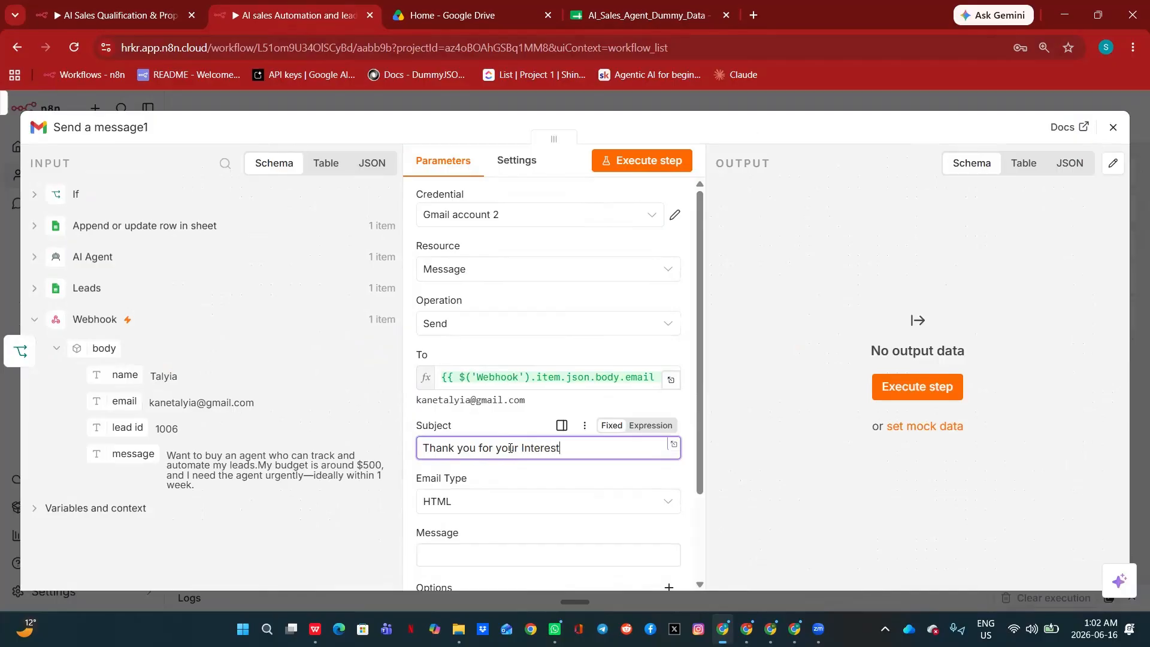
Step: Set the email type to Text and paste the 24-hour follow-up message containing the Webhook name and message expressions, then review its expanded preview
left_click_drag(698, 483, 693, 559)
left_click(666, 409)
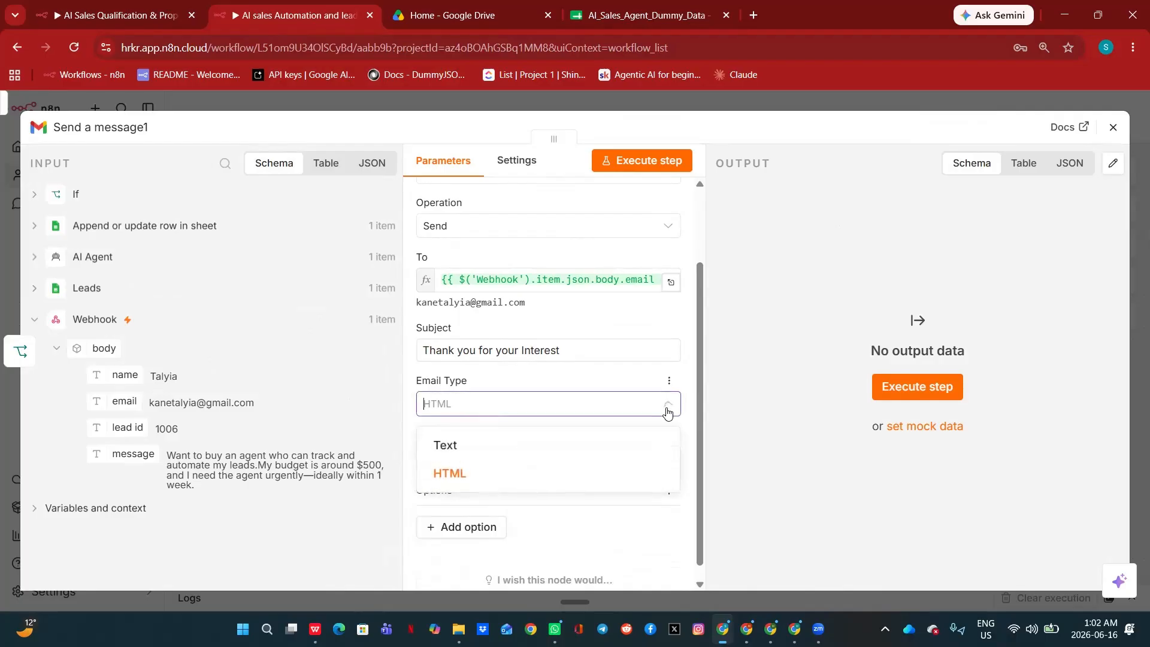
left_click(482, 447)
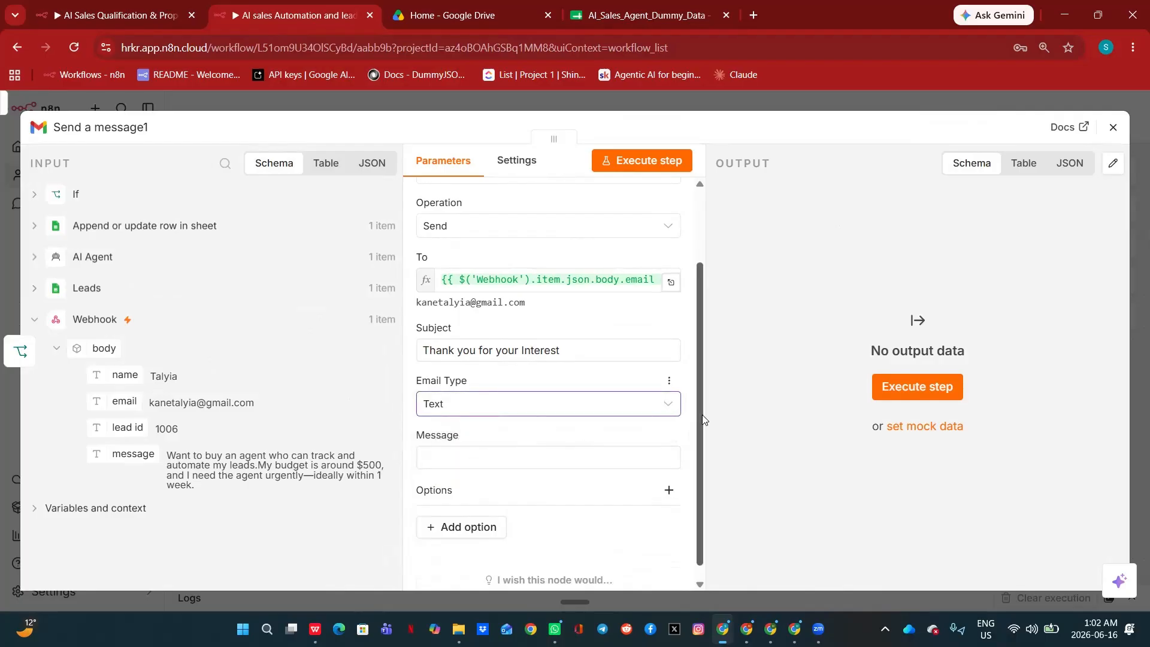
scroll(698, 414, "down", 1)
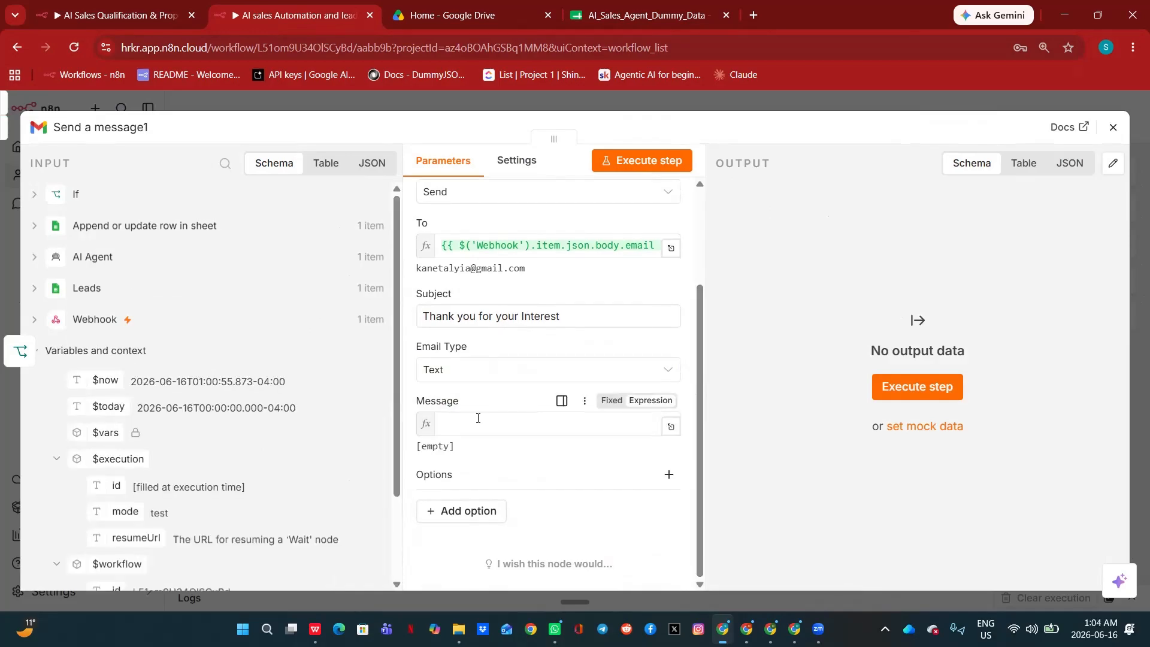
left_click(476, 420)
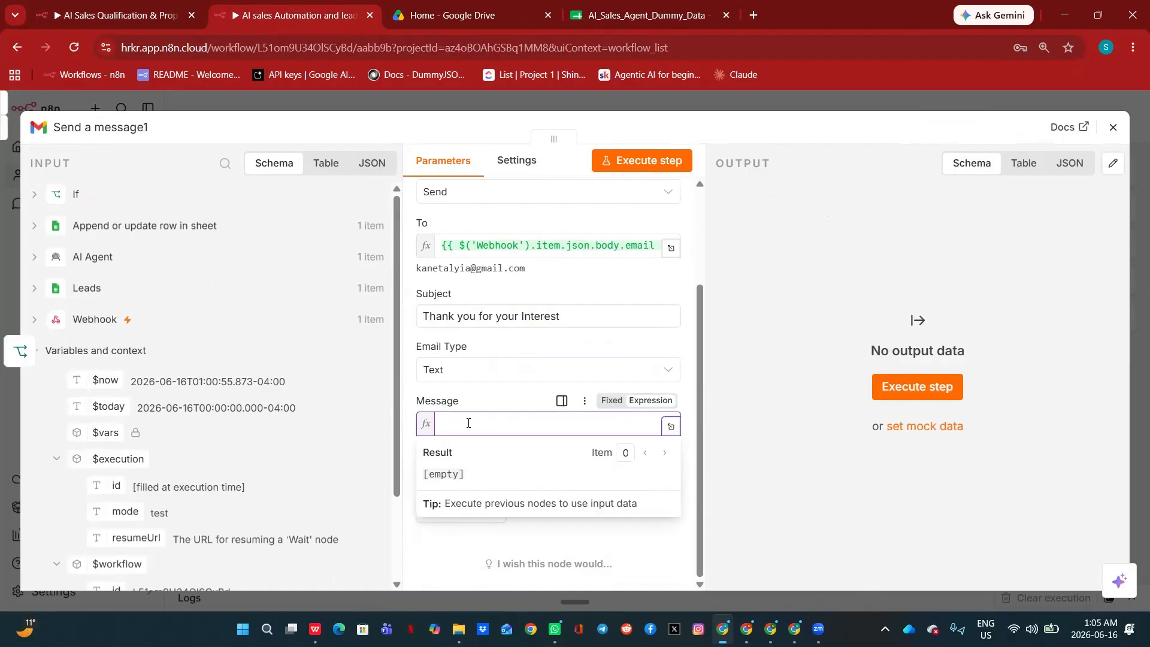
key("ctrl+v")
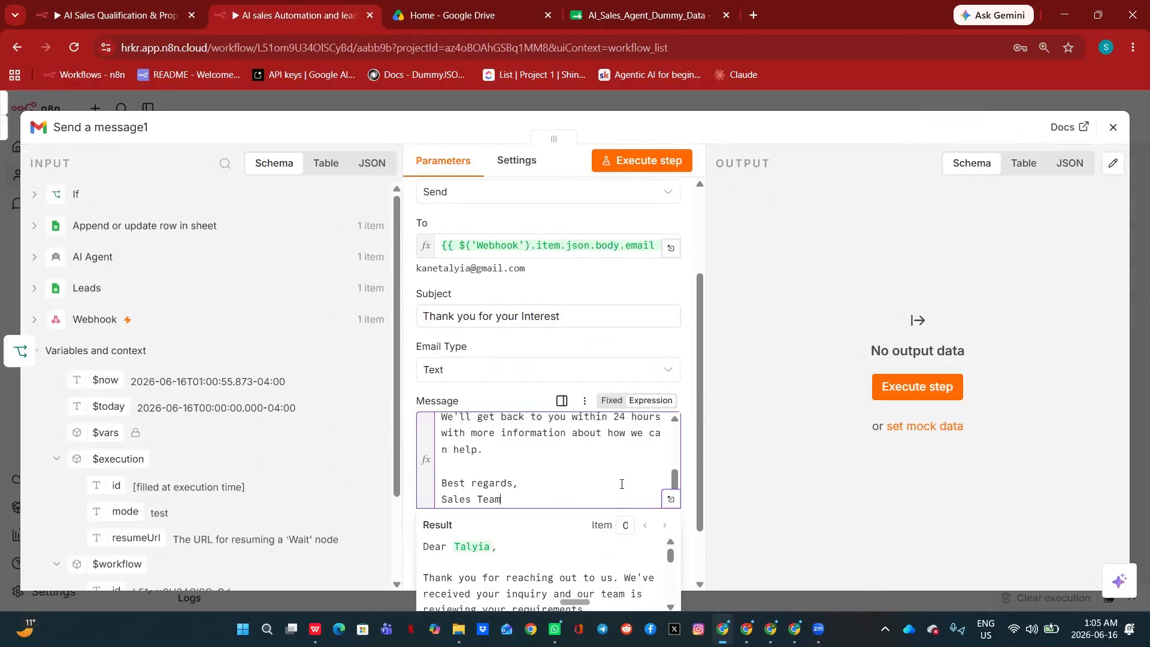
left_click(671, 499)
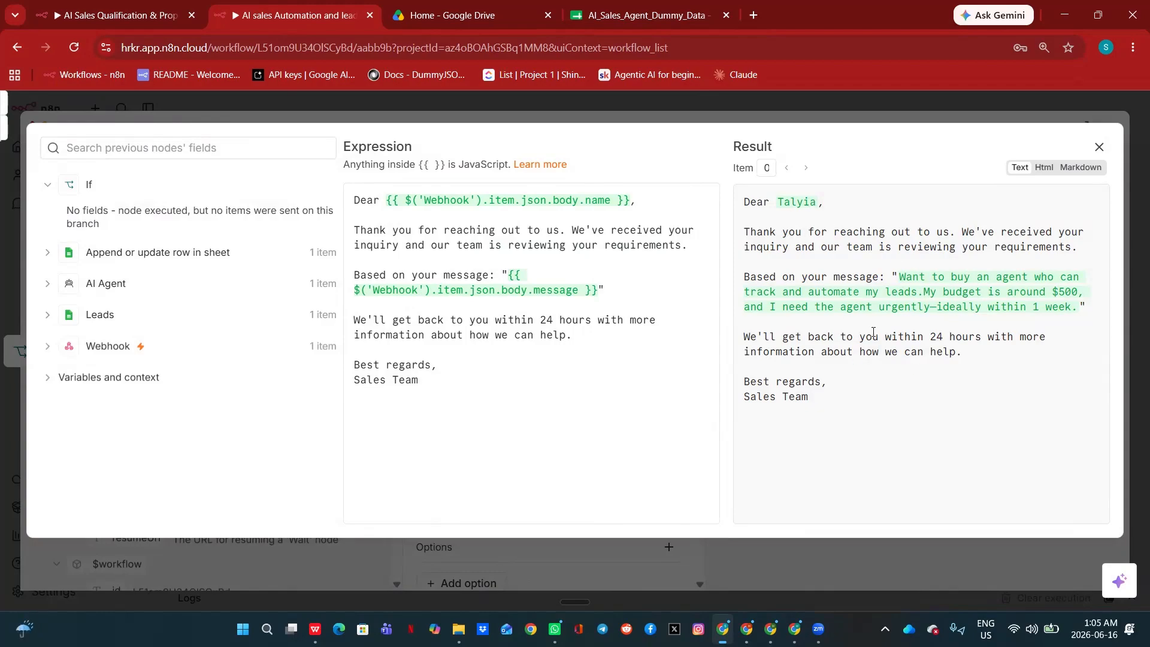
left_click(682, 111)
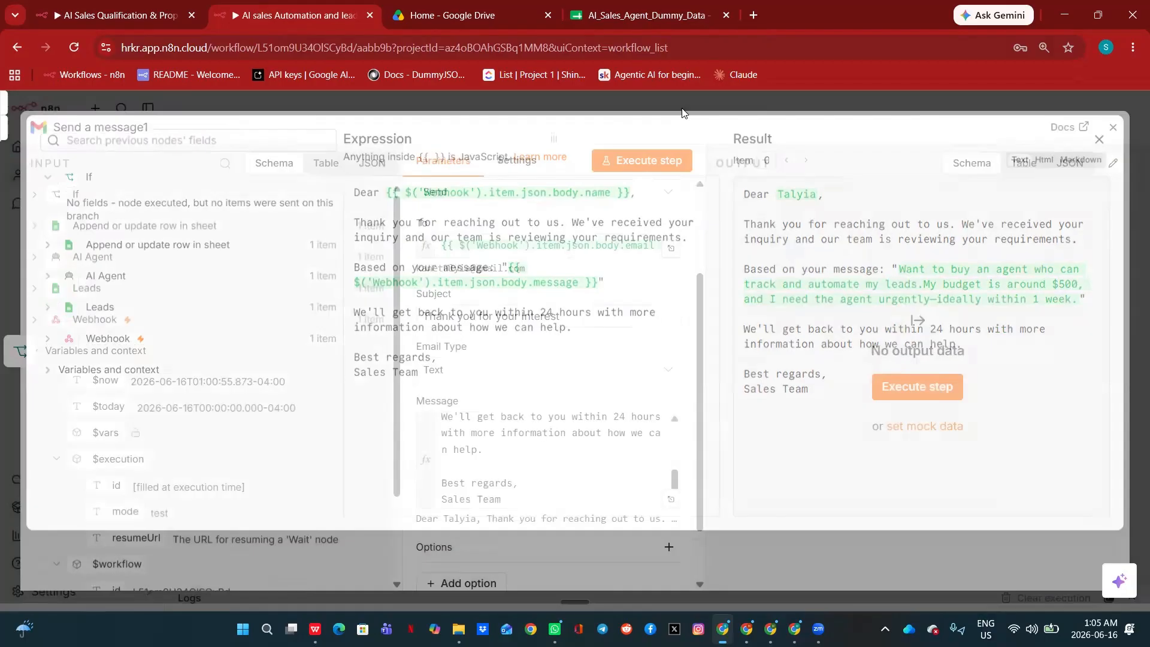
Step: Try executing the false-branch Gmail step, and rename the true-branch Gmail node Proposal and the false-branch one Followup
left_click(671, 162)
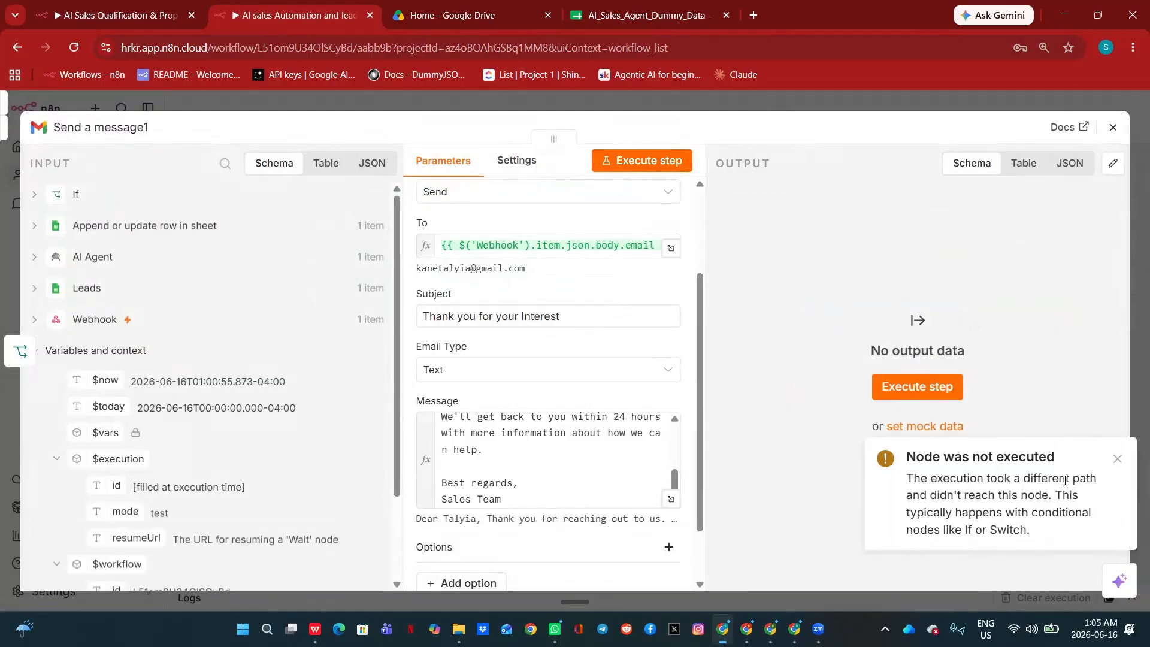
left_click(850, 100)
mouse_move(948, 396)
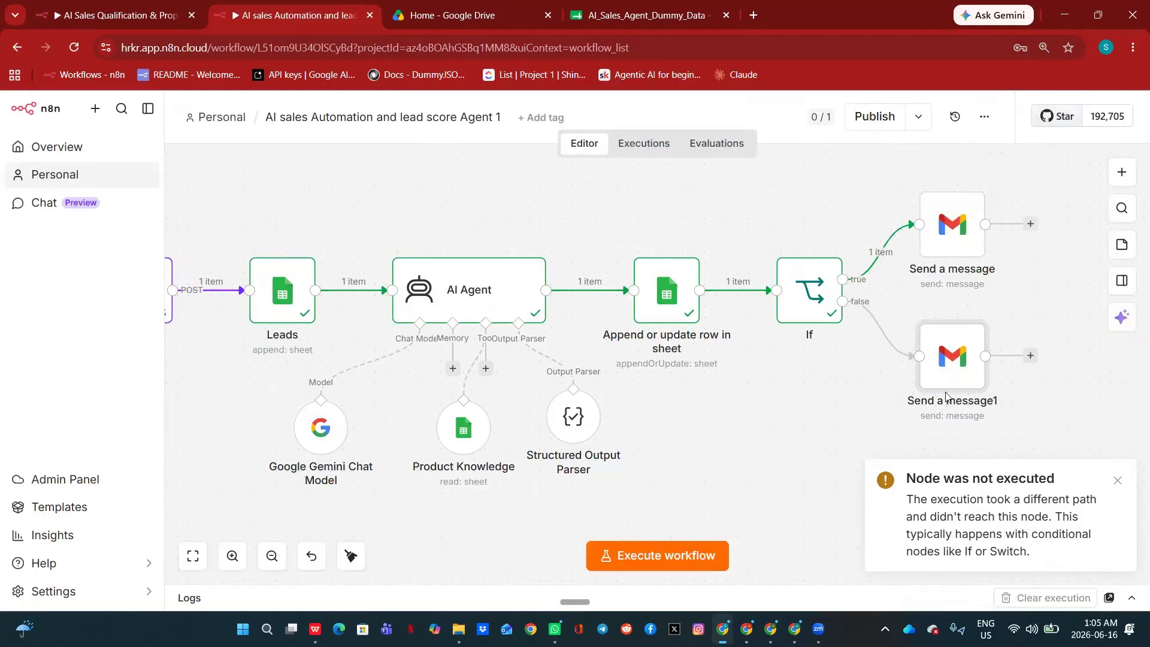
mouse_move(963, 242)
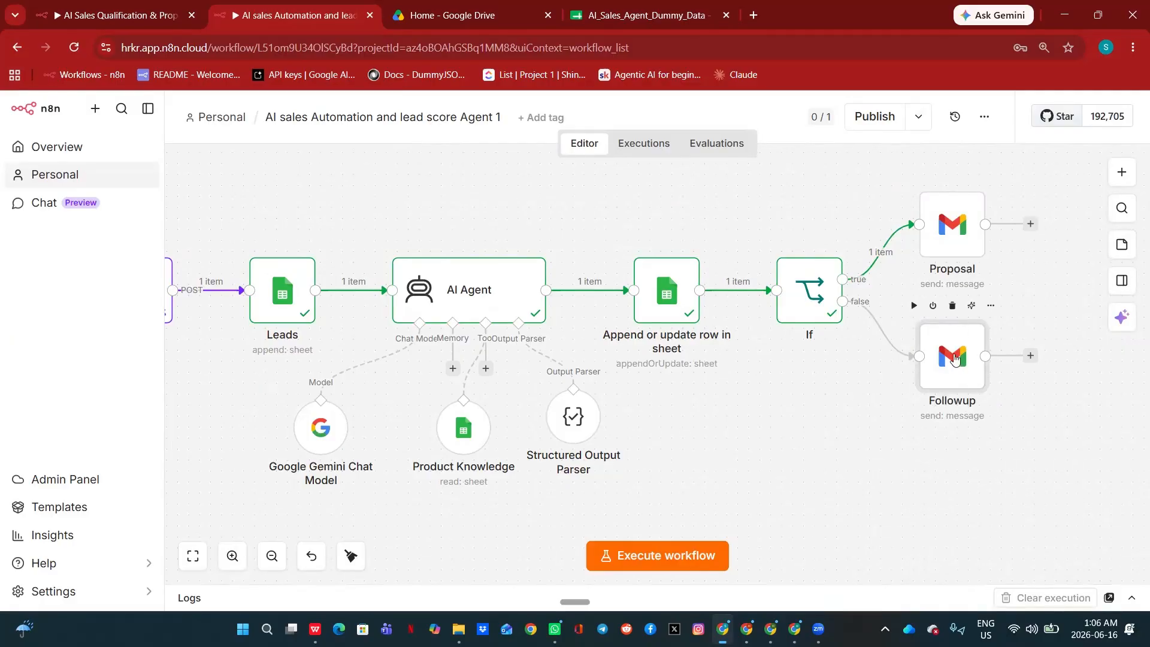
Step: Execute the whole workflow with the pinned Webhook lead
mouse_move(838, 302)
scroll(748, 446, "left", 3)
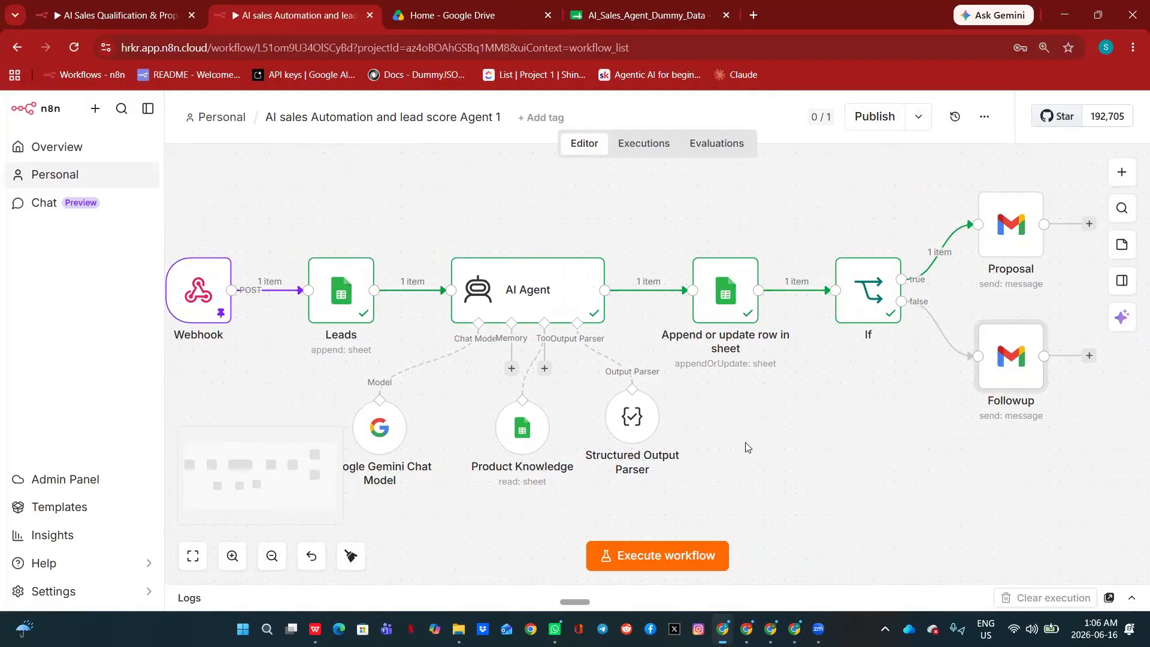
left_click(646, 563)
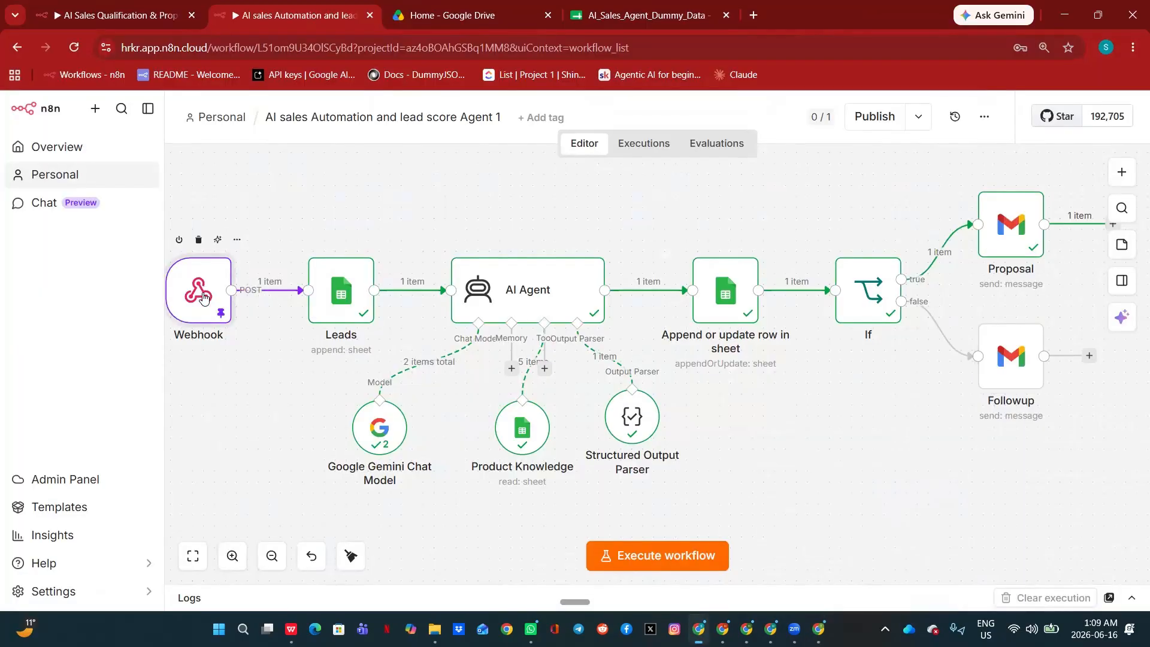
Step: Edit the Webhook node's pinned output, replacing the lead's name and raising the lead id by one
double_click(204, 298)
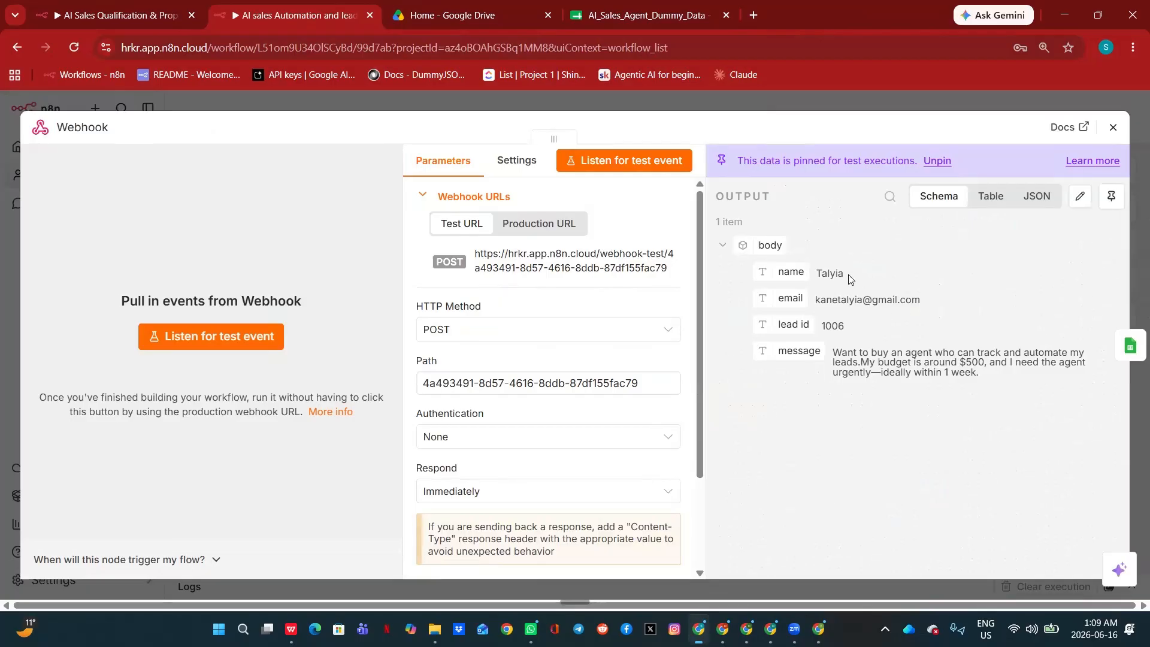
left_click(1080, 197)
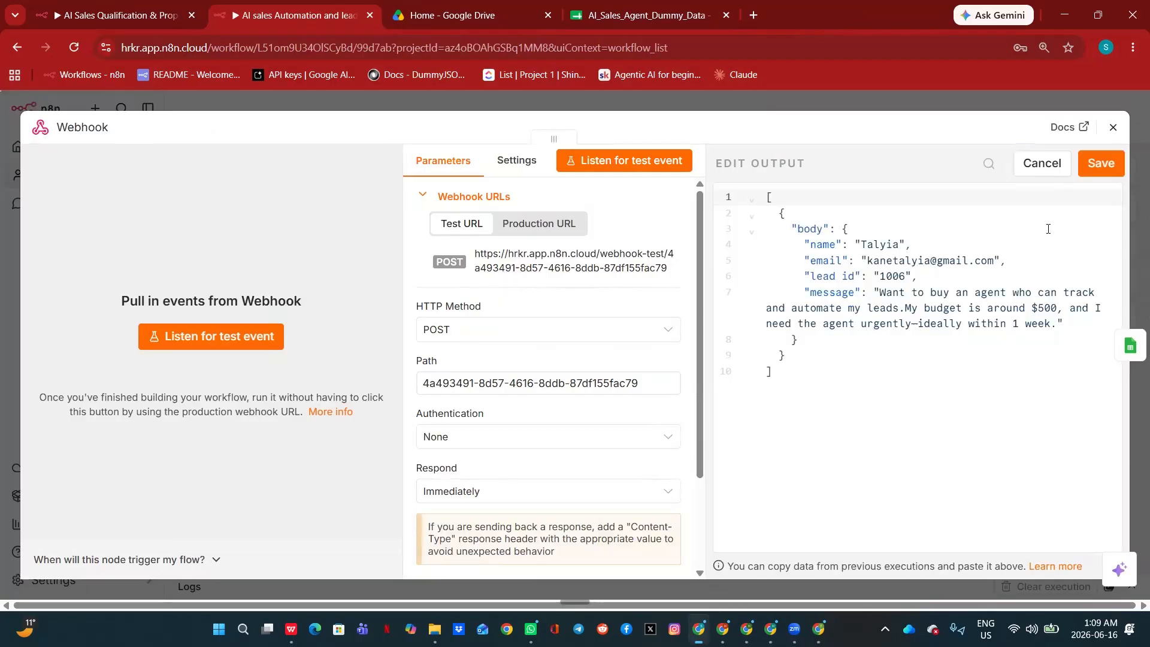
left_click(898, 241)
key("BackSpace")
key("BackSpace")
key("BackSpace")
key("BackSpace")
key("BackSpace")
key("BackSpace")
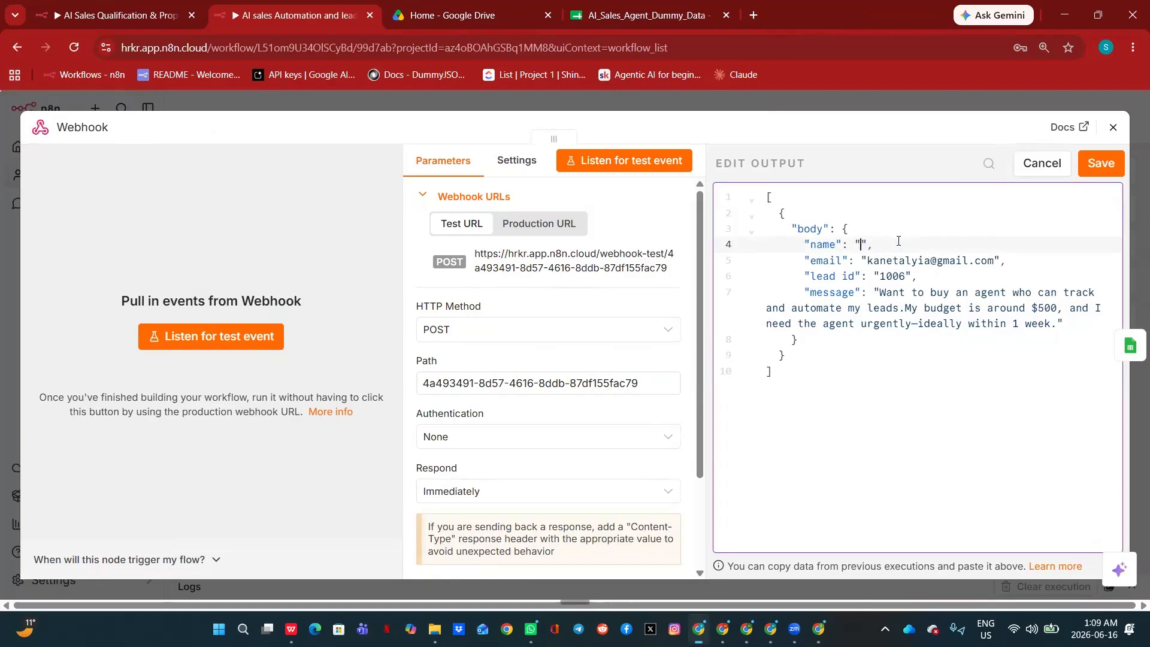
type("Jason")
left_click(906, 276)
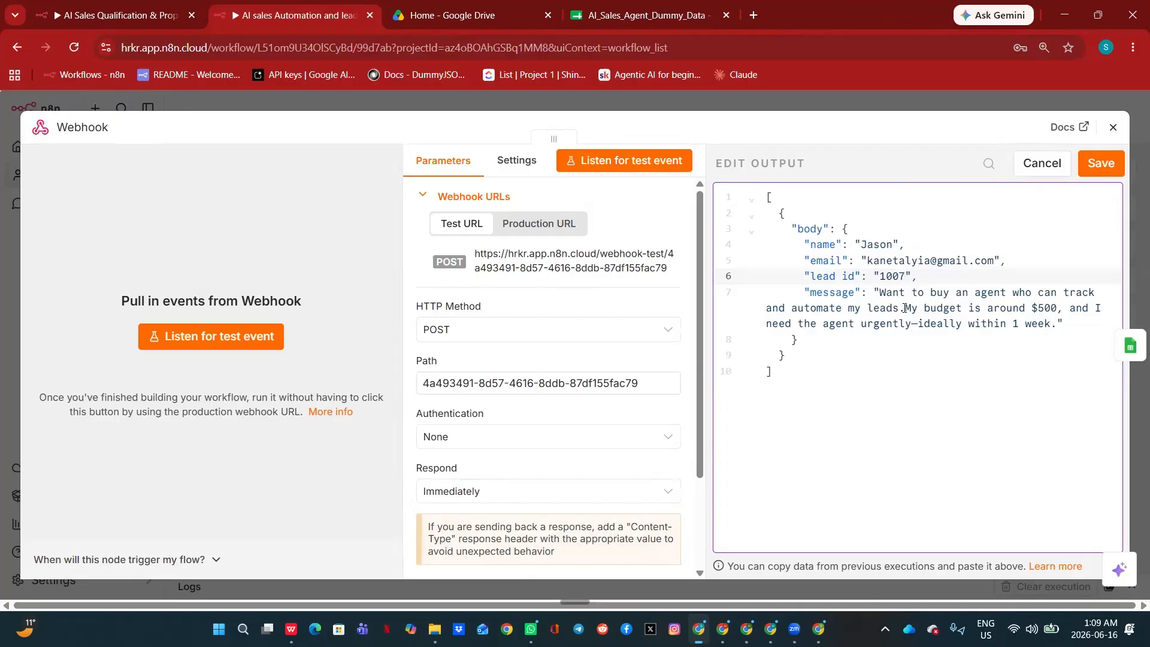
Step: Delete the budget and urgency text from the pinned message, ending it at "automate my leads.", and save the Webhook data
left_click_drag(904, 309, 1055, 325)
key("BackSpace")
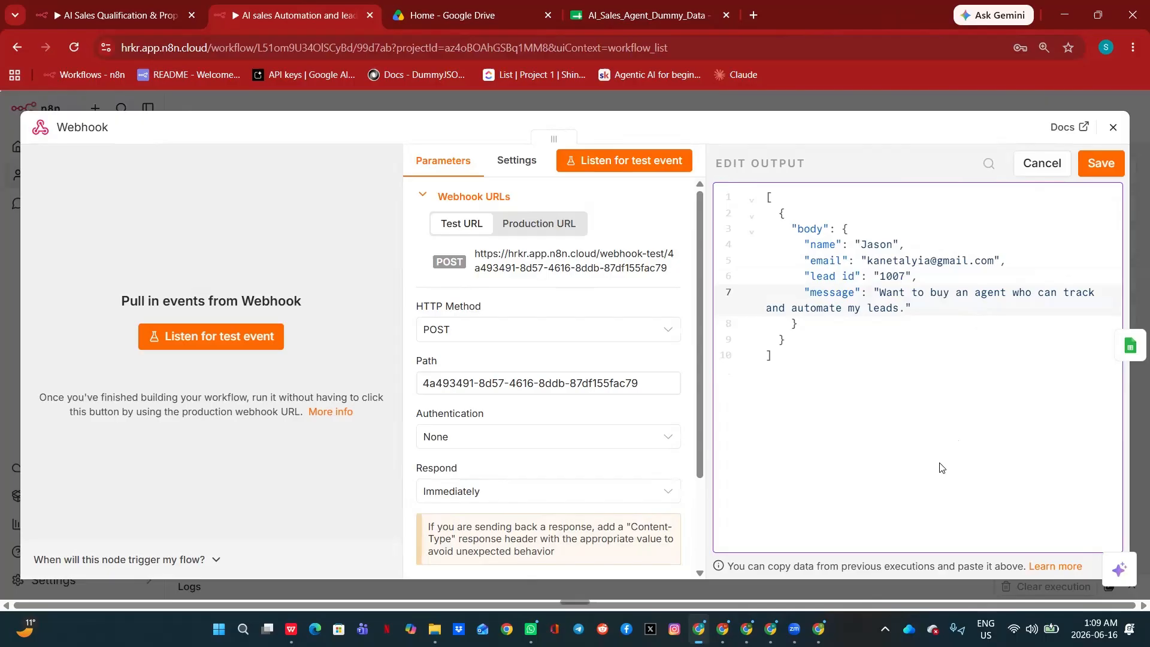
left_click(1102, 163)
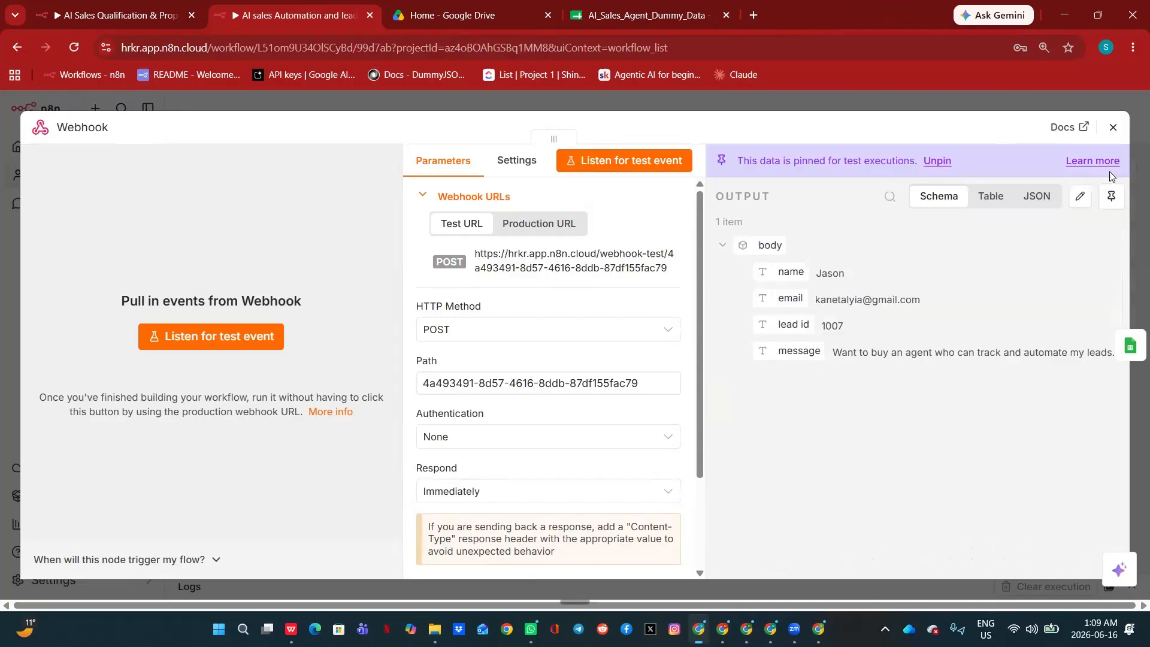
left_click(947, 96)
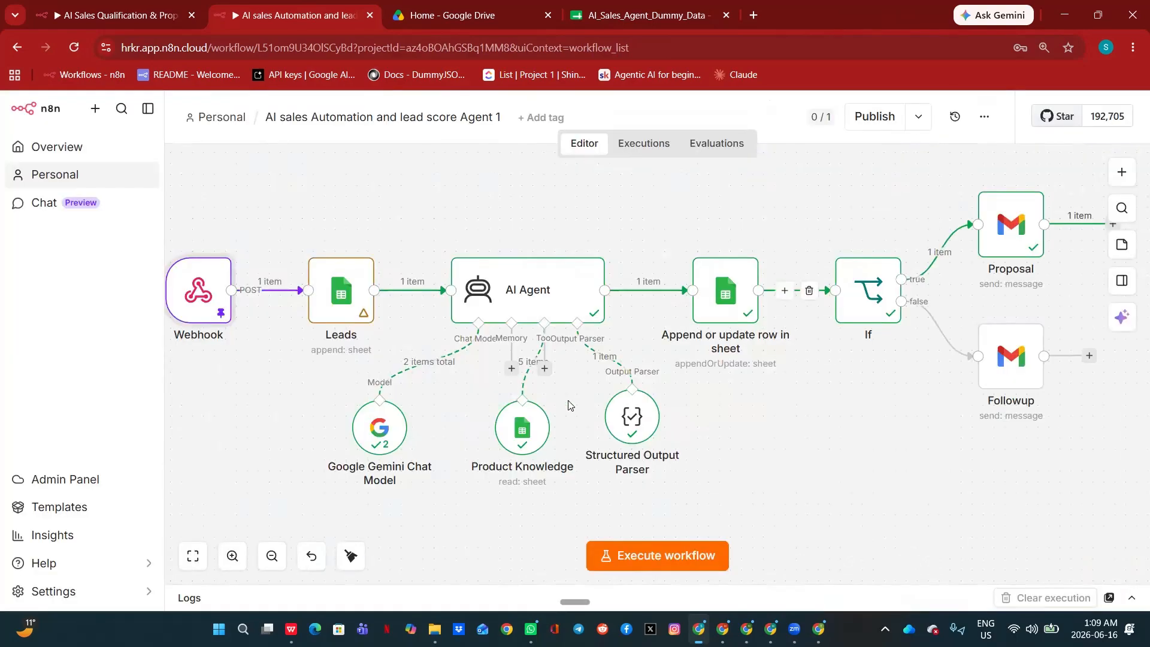
Step: Execute the workflow with the edited lead and open the received "Thank you for your Interest" email in Gmail
left_click(652, 557)
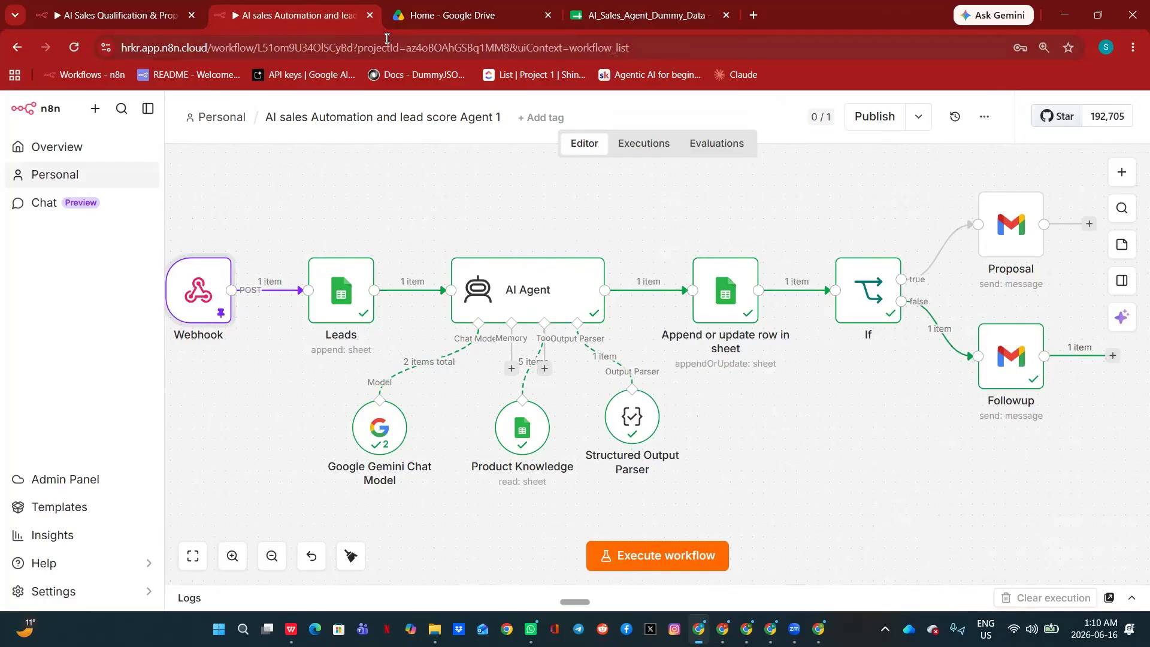
left_click(818, 628)
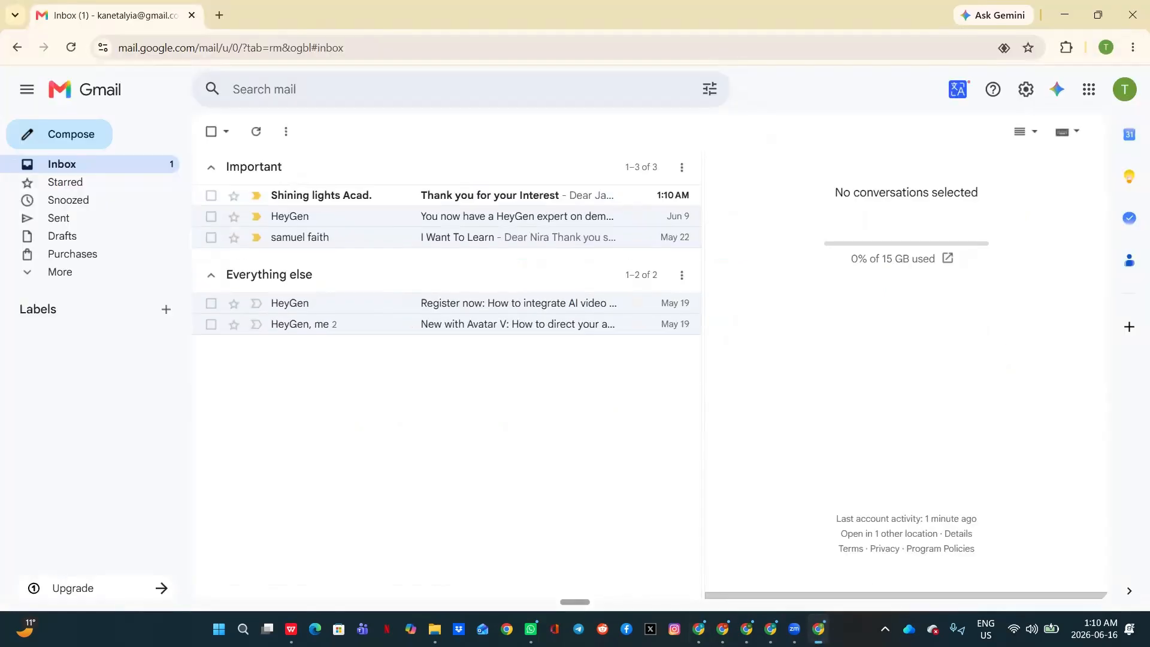
left_click(473, 201)
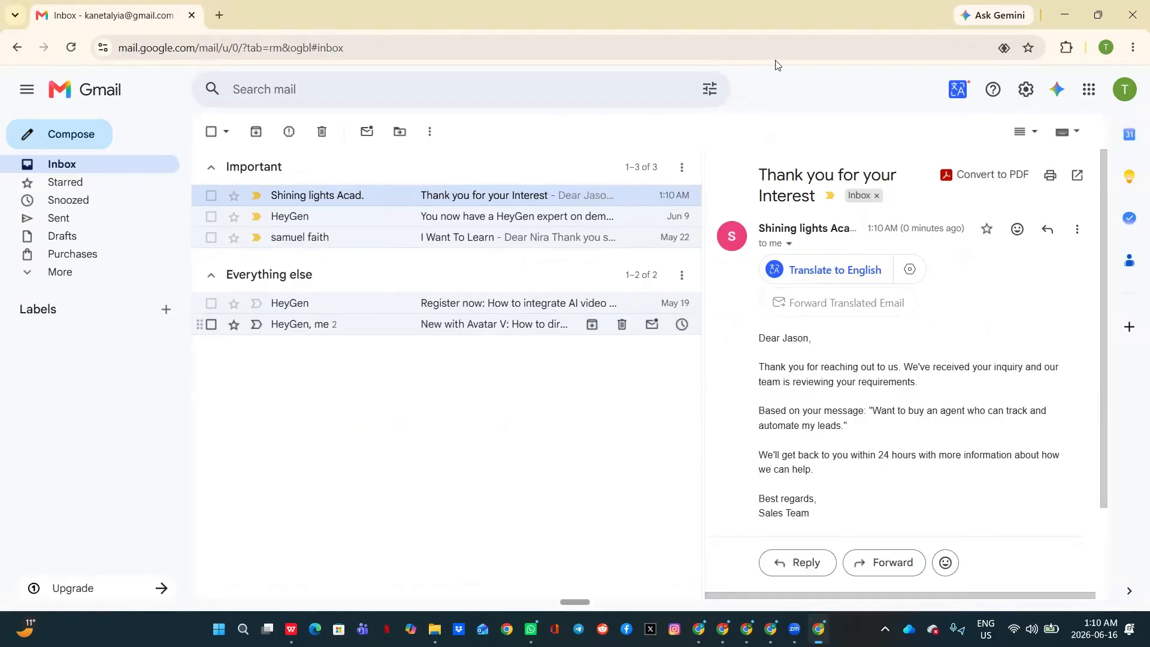
Step: Switch back to n8n, try executing the Proposal node on its own, and return to the canvas
left_click(698, 629)
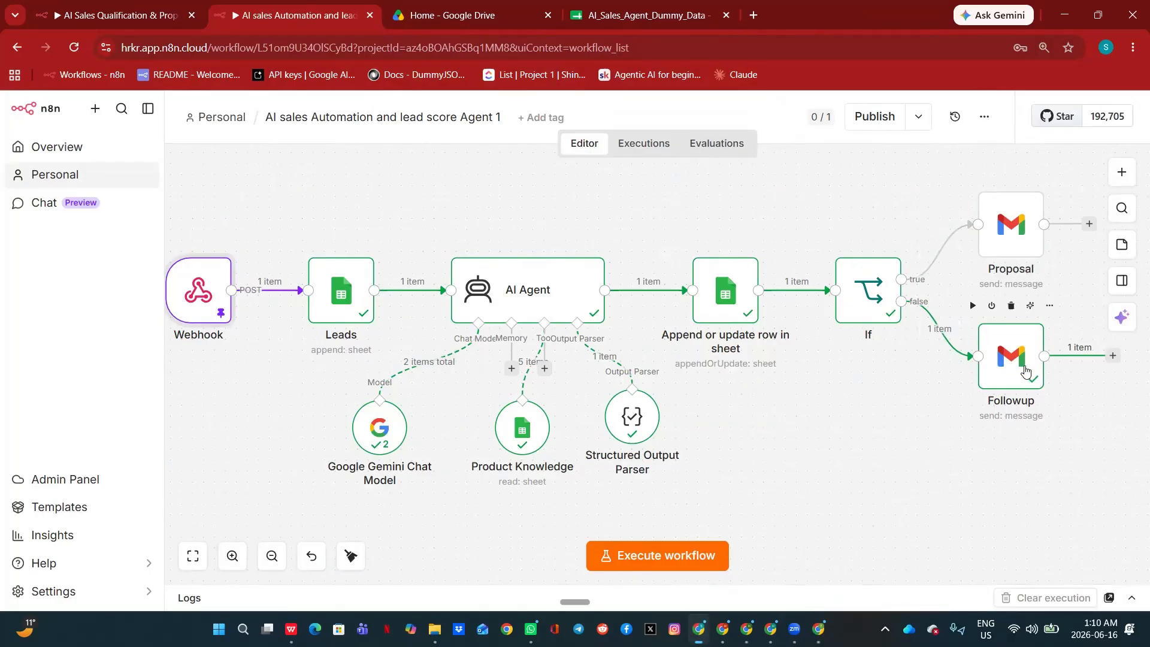
left_click(1012, 221)
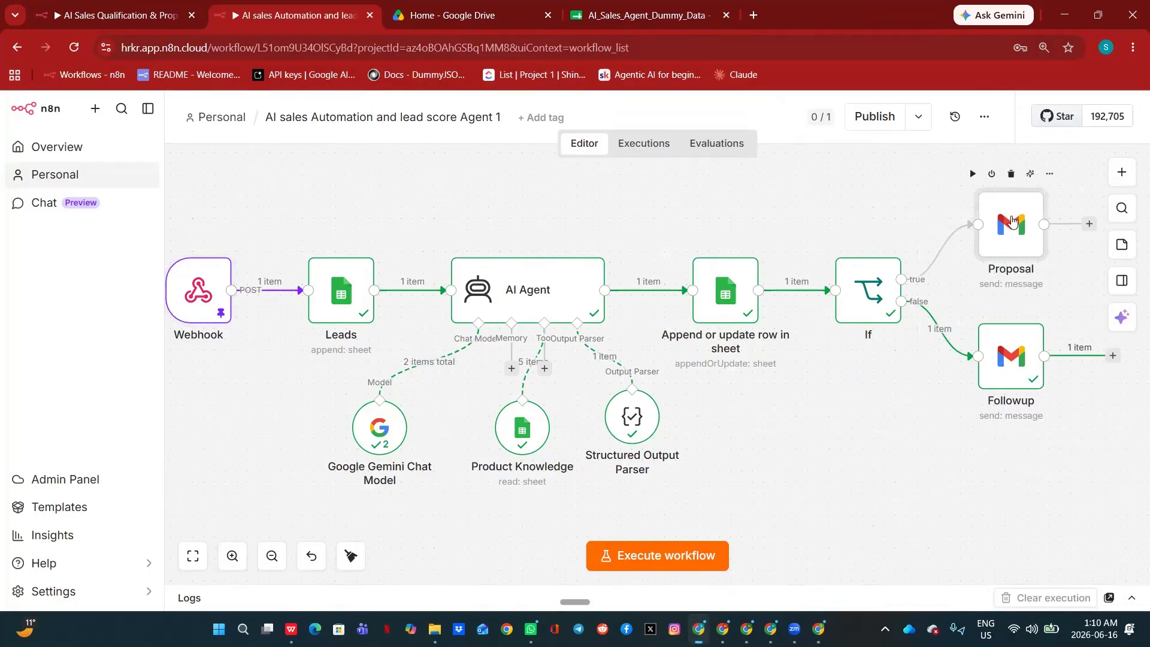
double_click(1012, 221)
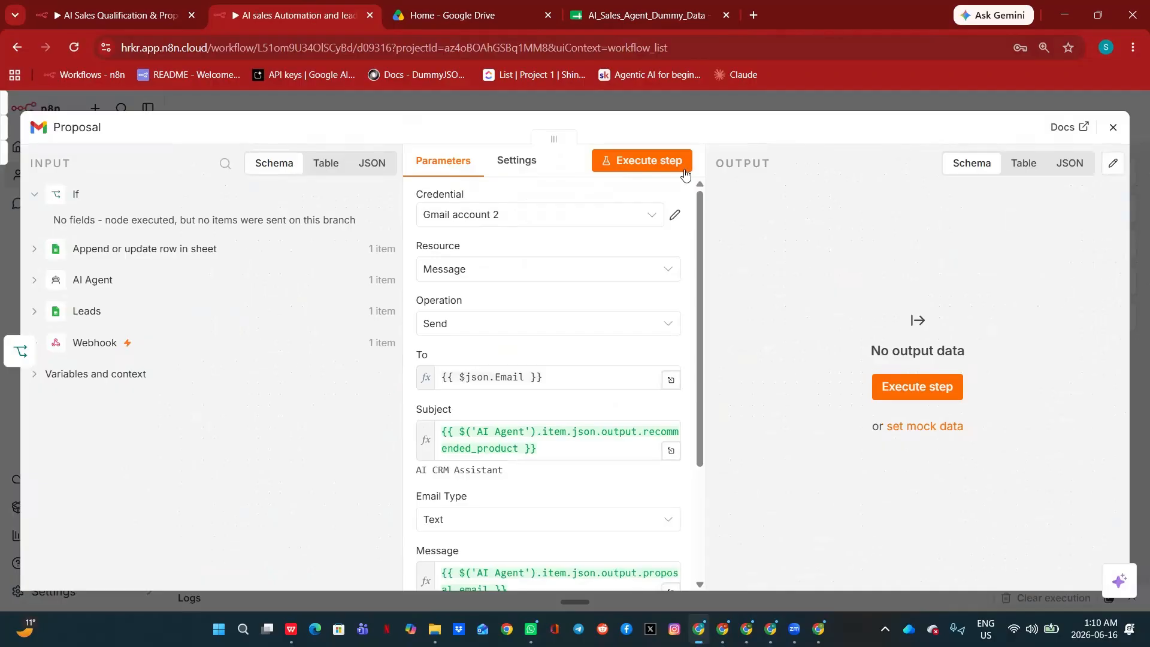
left_click(674, 161)
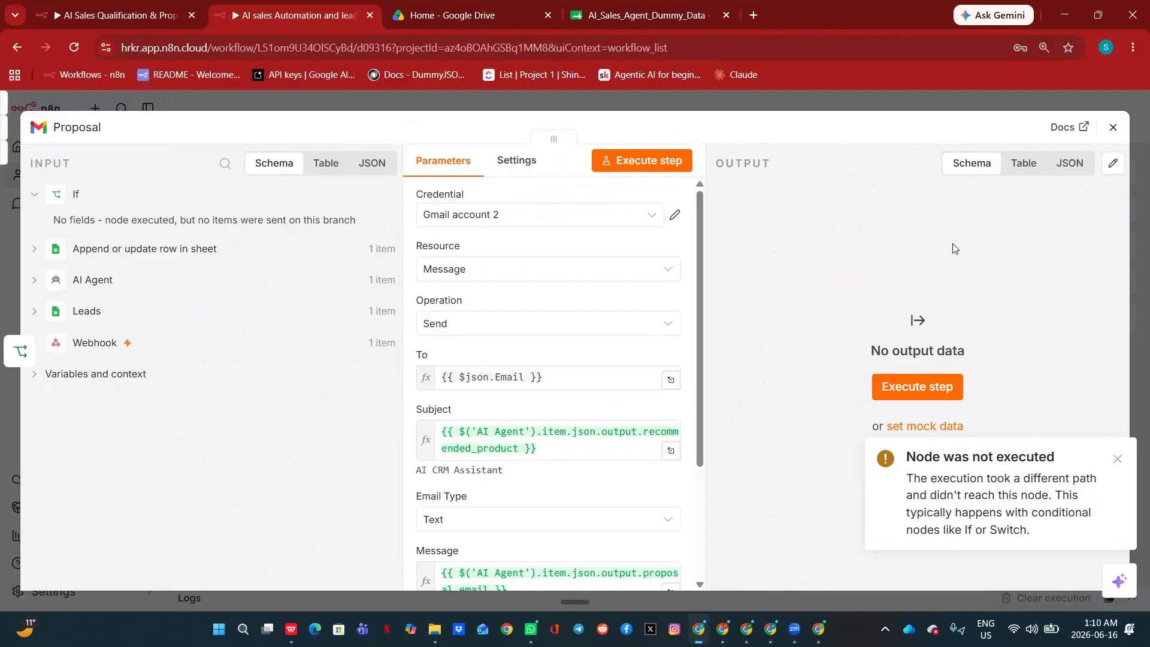
left_click(905, 96)
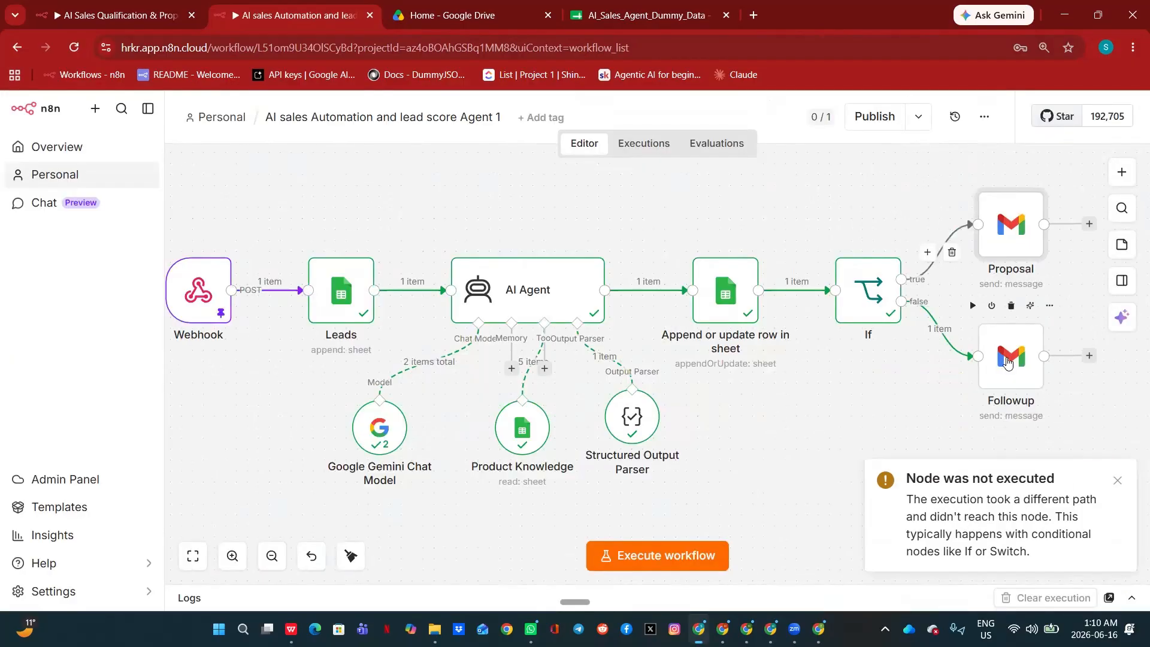